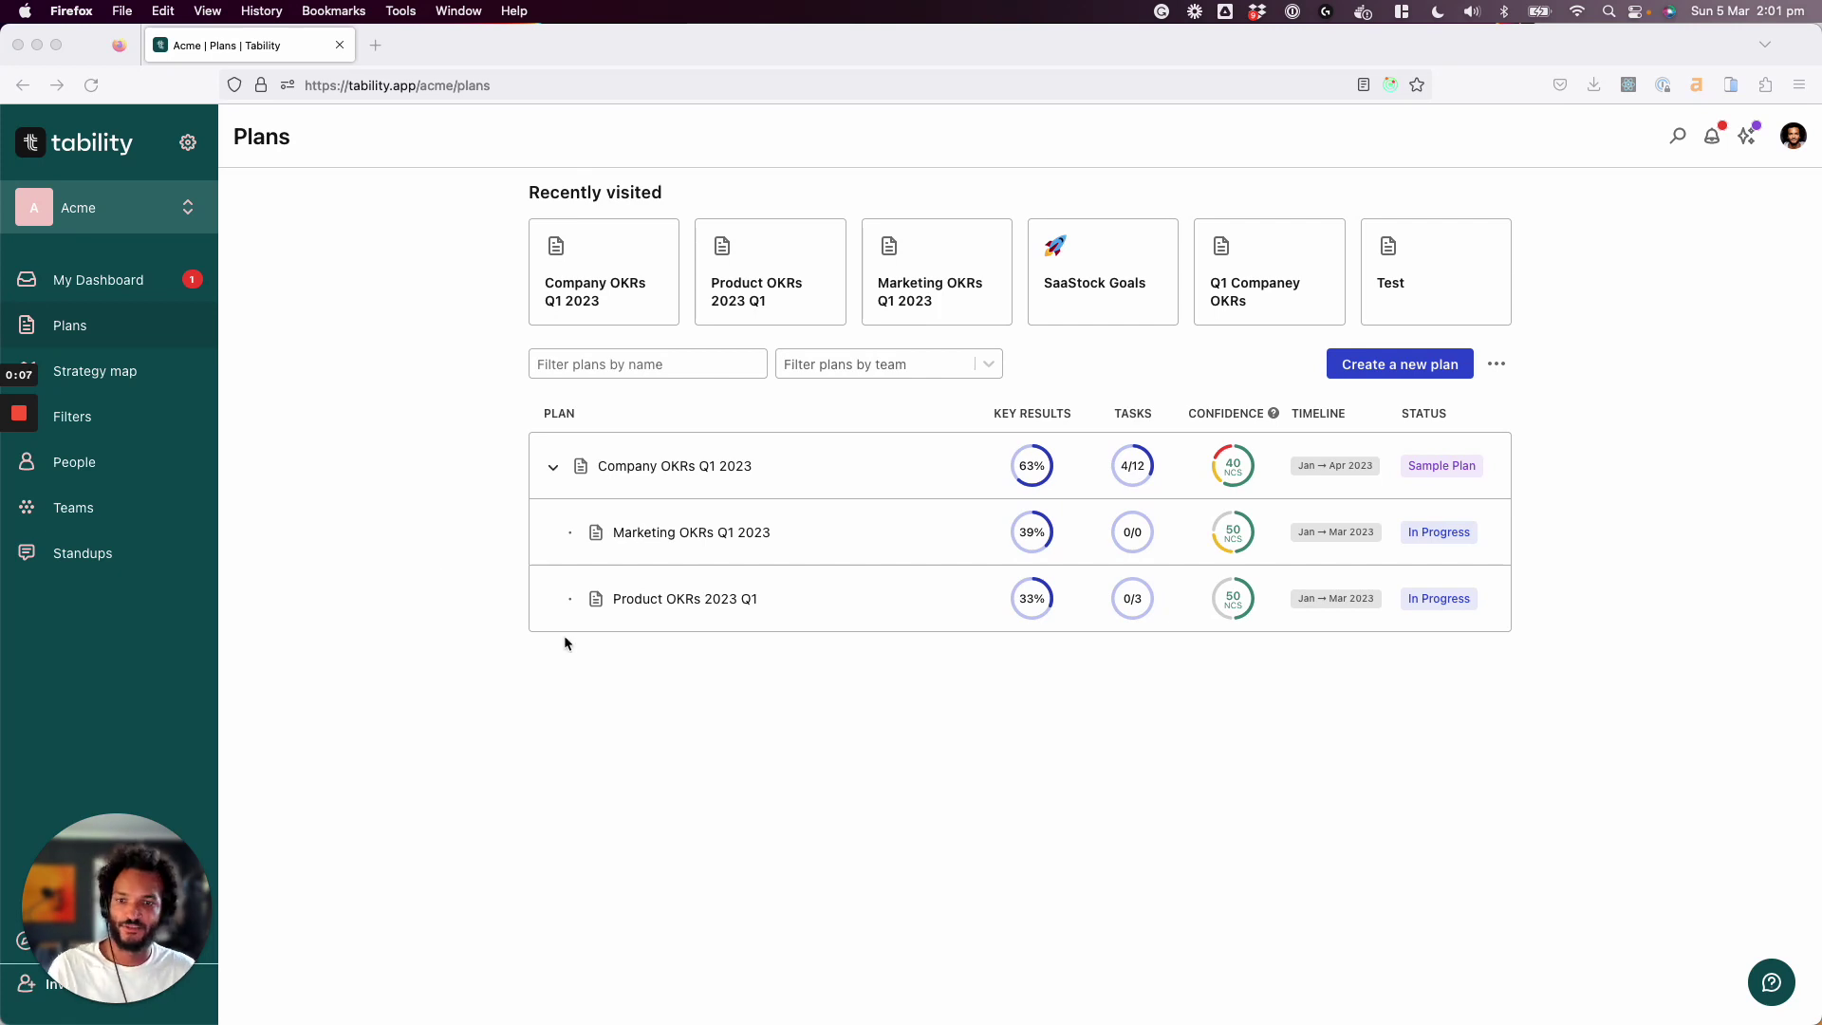
# Open the Company OKRs Q1 2023 plan from the Plans list.
pyautogui.click(854, 473)
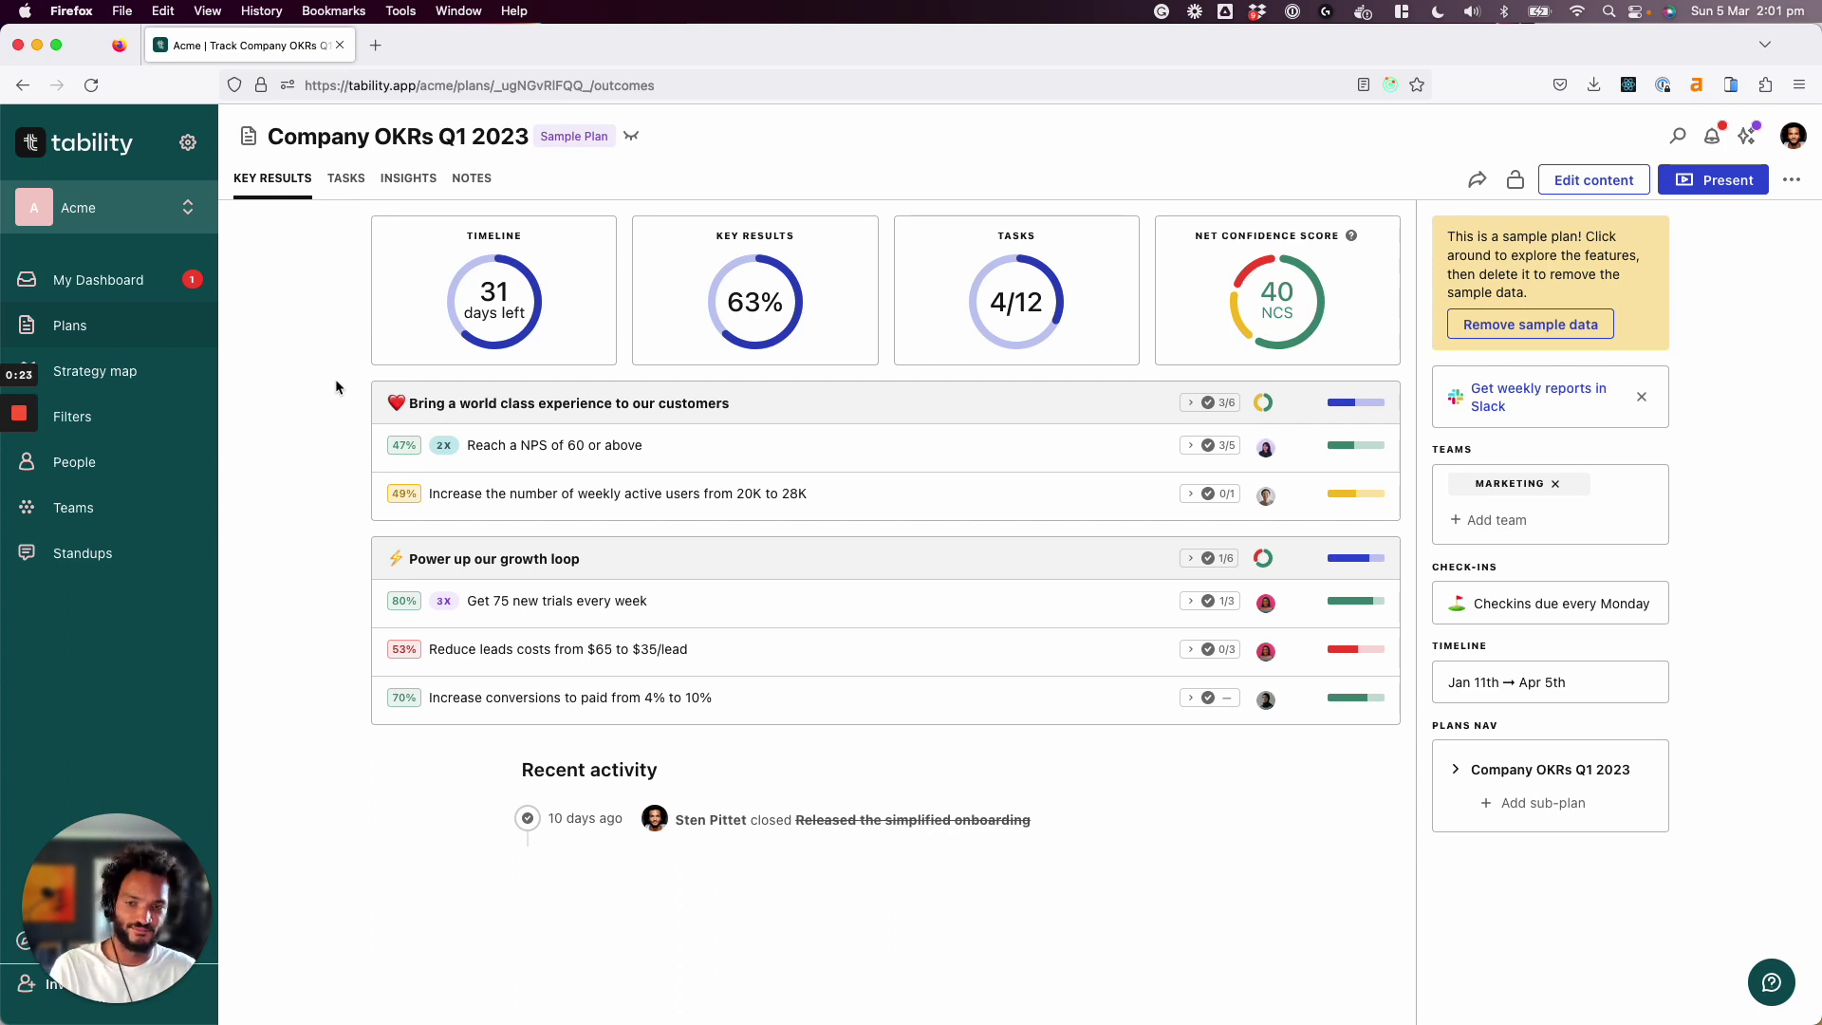
# Inspect the 'Reach a NPS of 60 or above' progress chart points, then close its details.
pyautogui.click(705, 462)
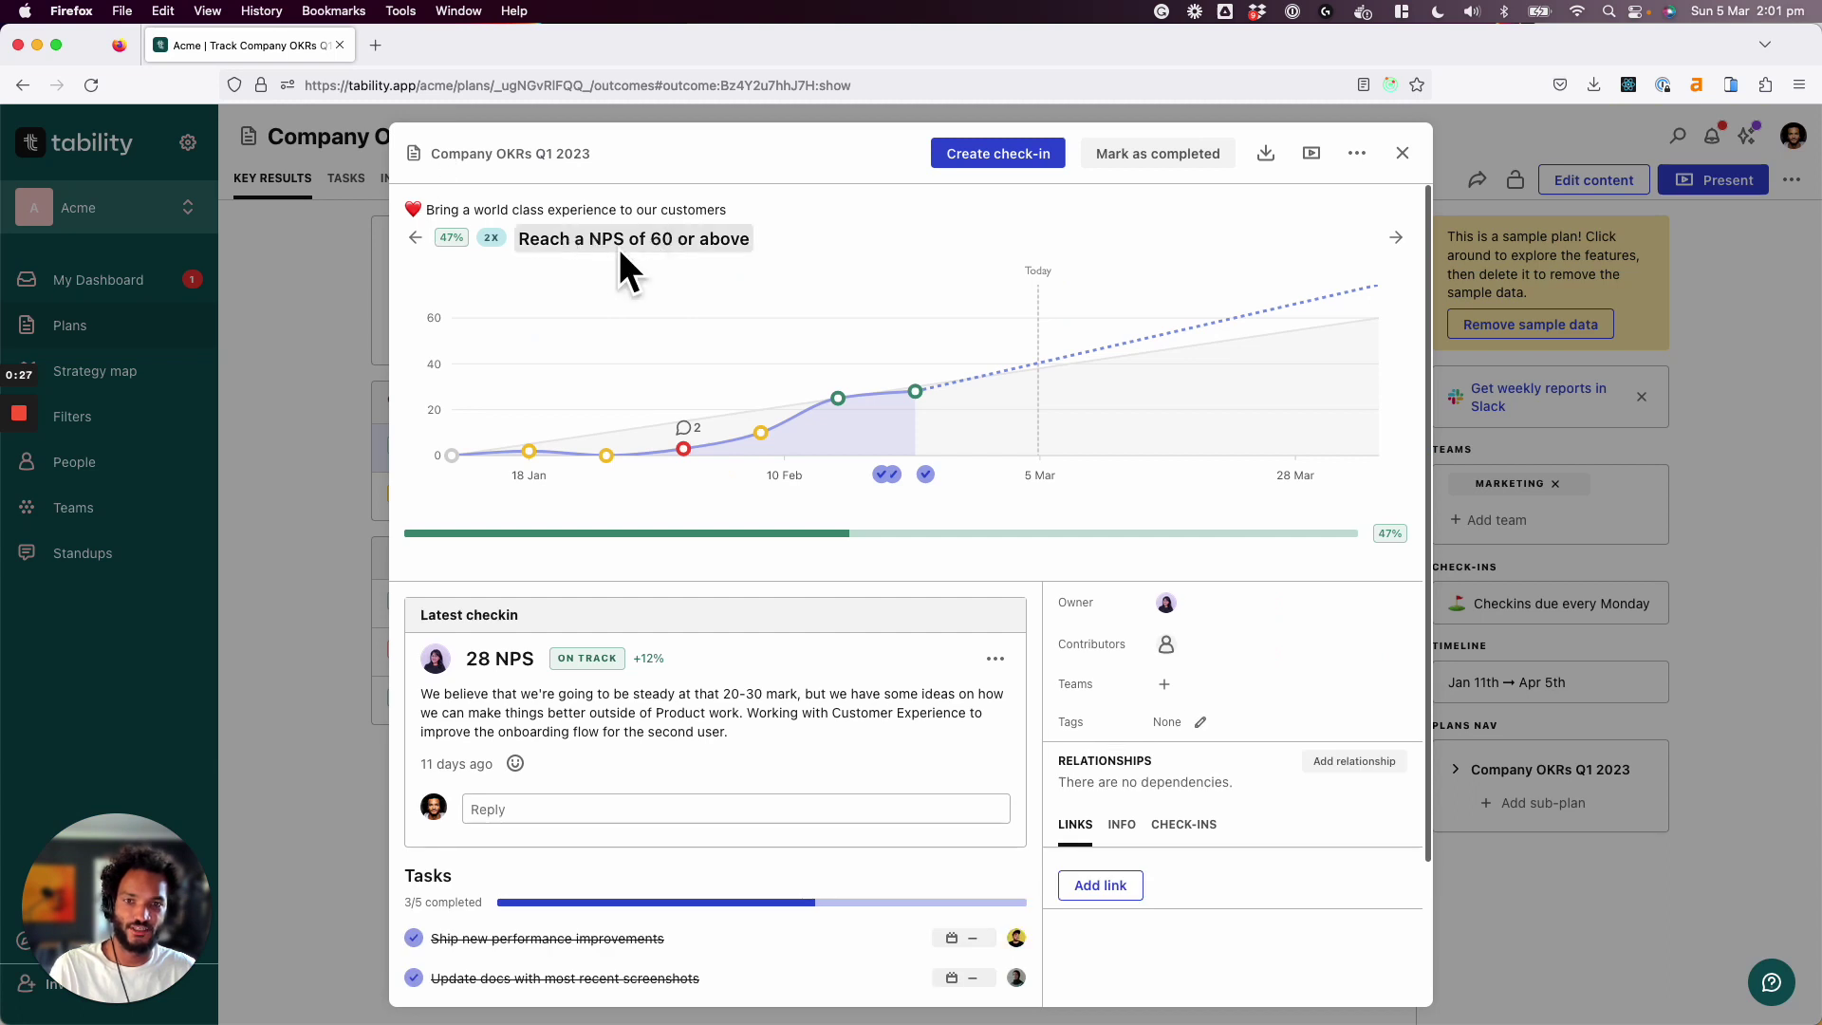
pyautogui.moveTo(522, 456)
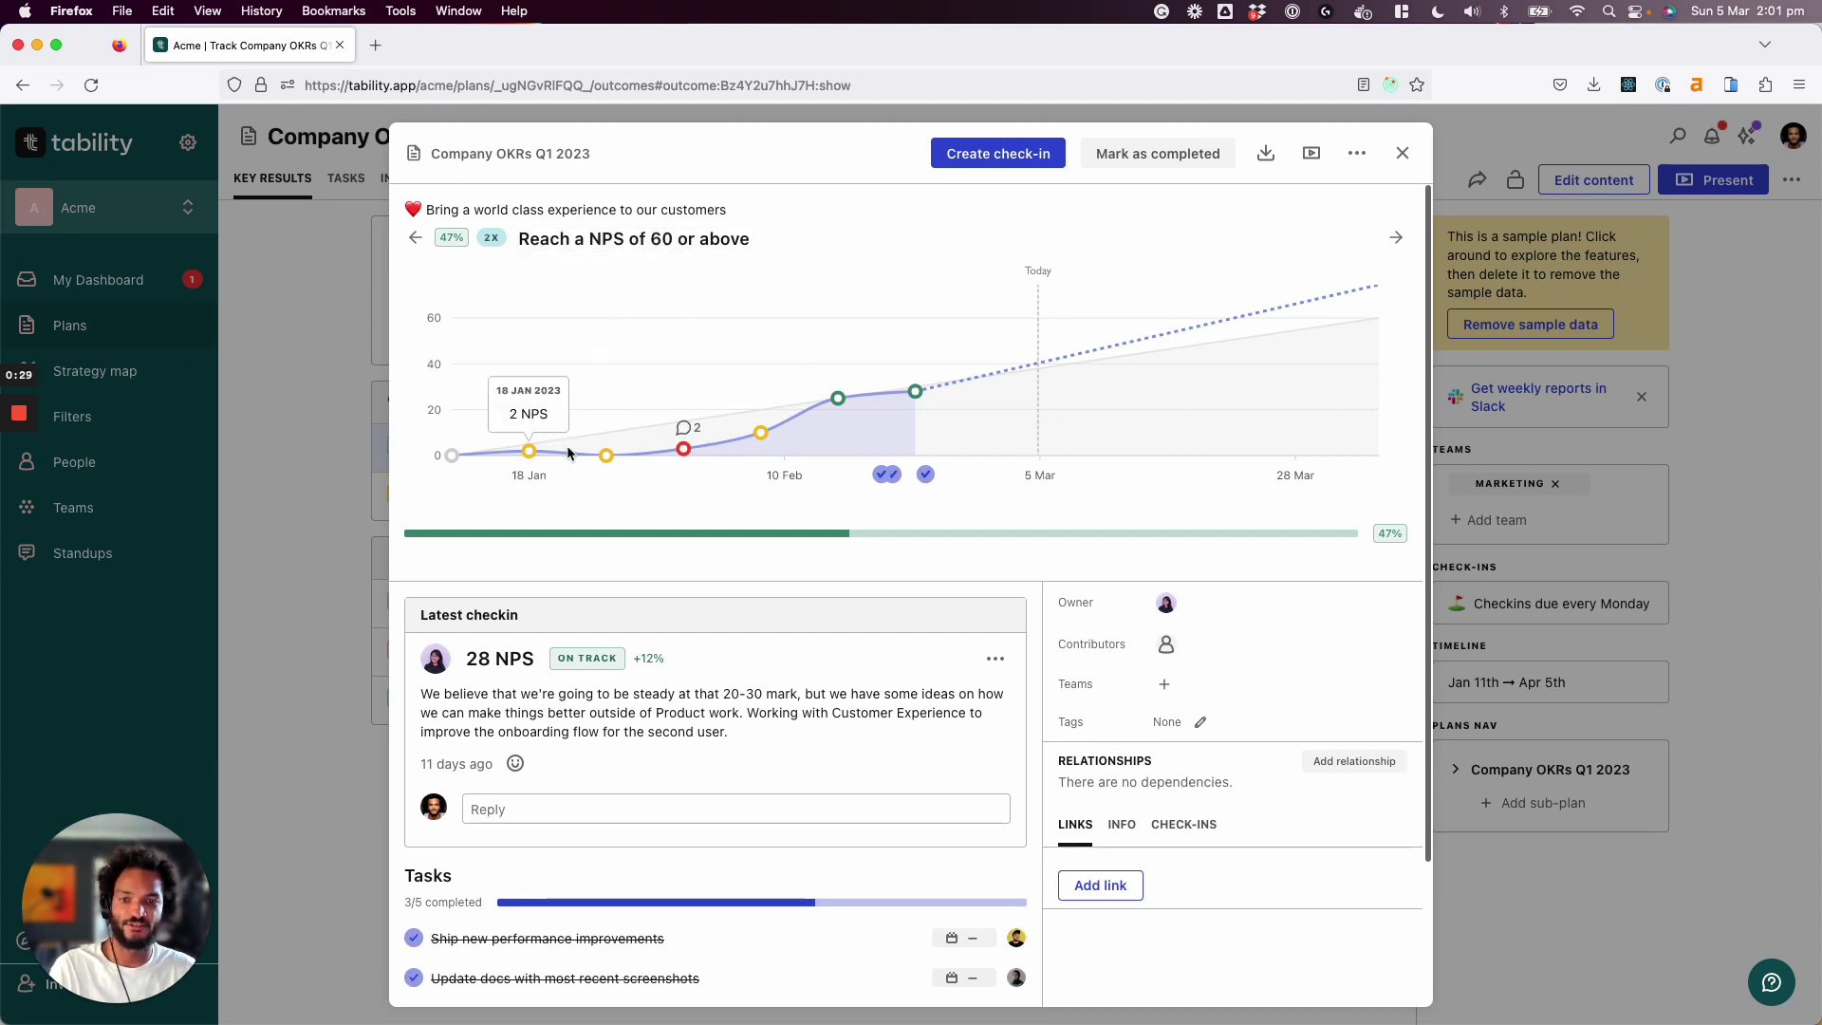
pyautogui.moveTo(755, 439)
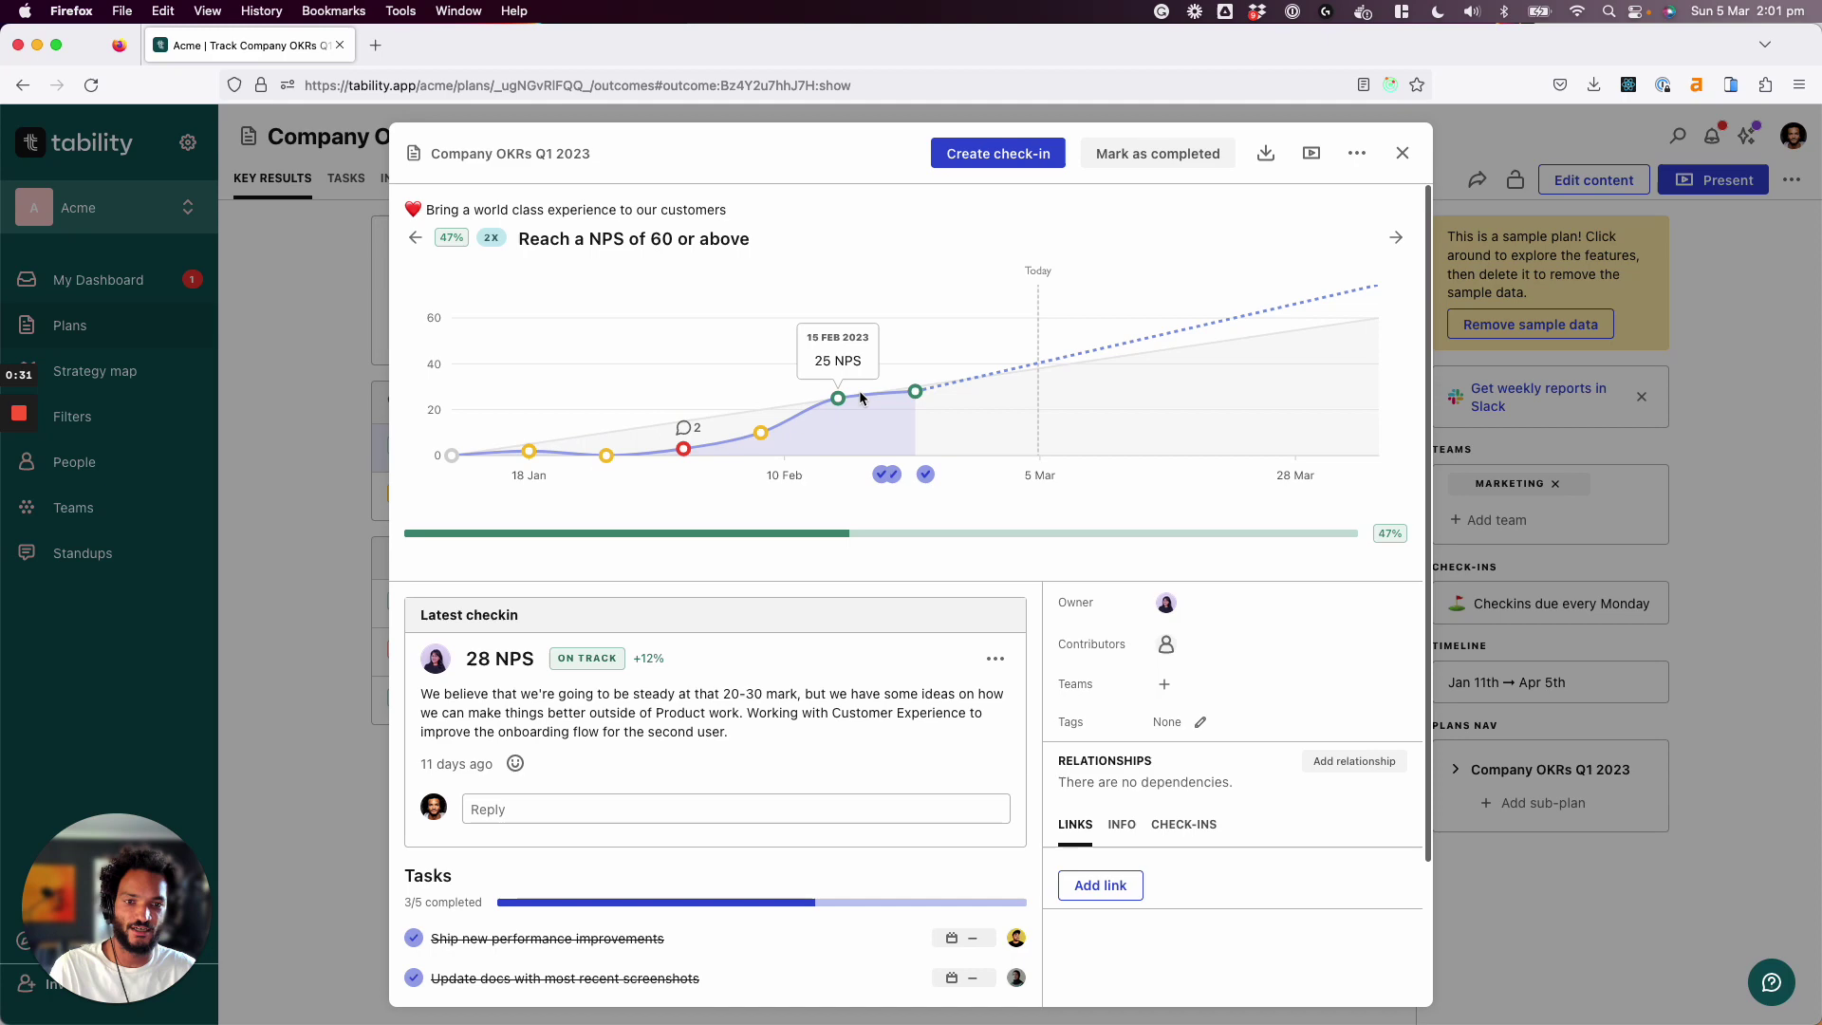
pyautogui.moveTo(919, 389)
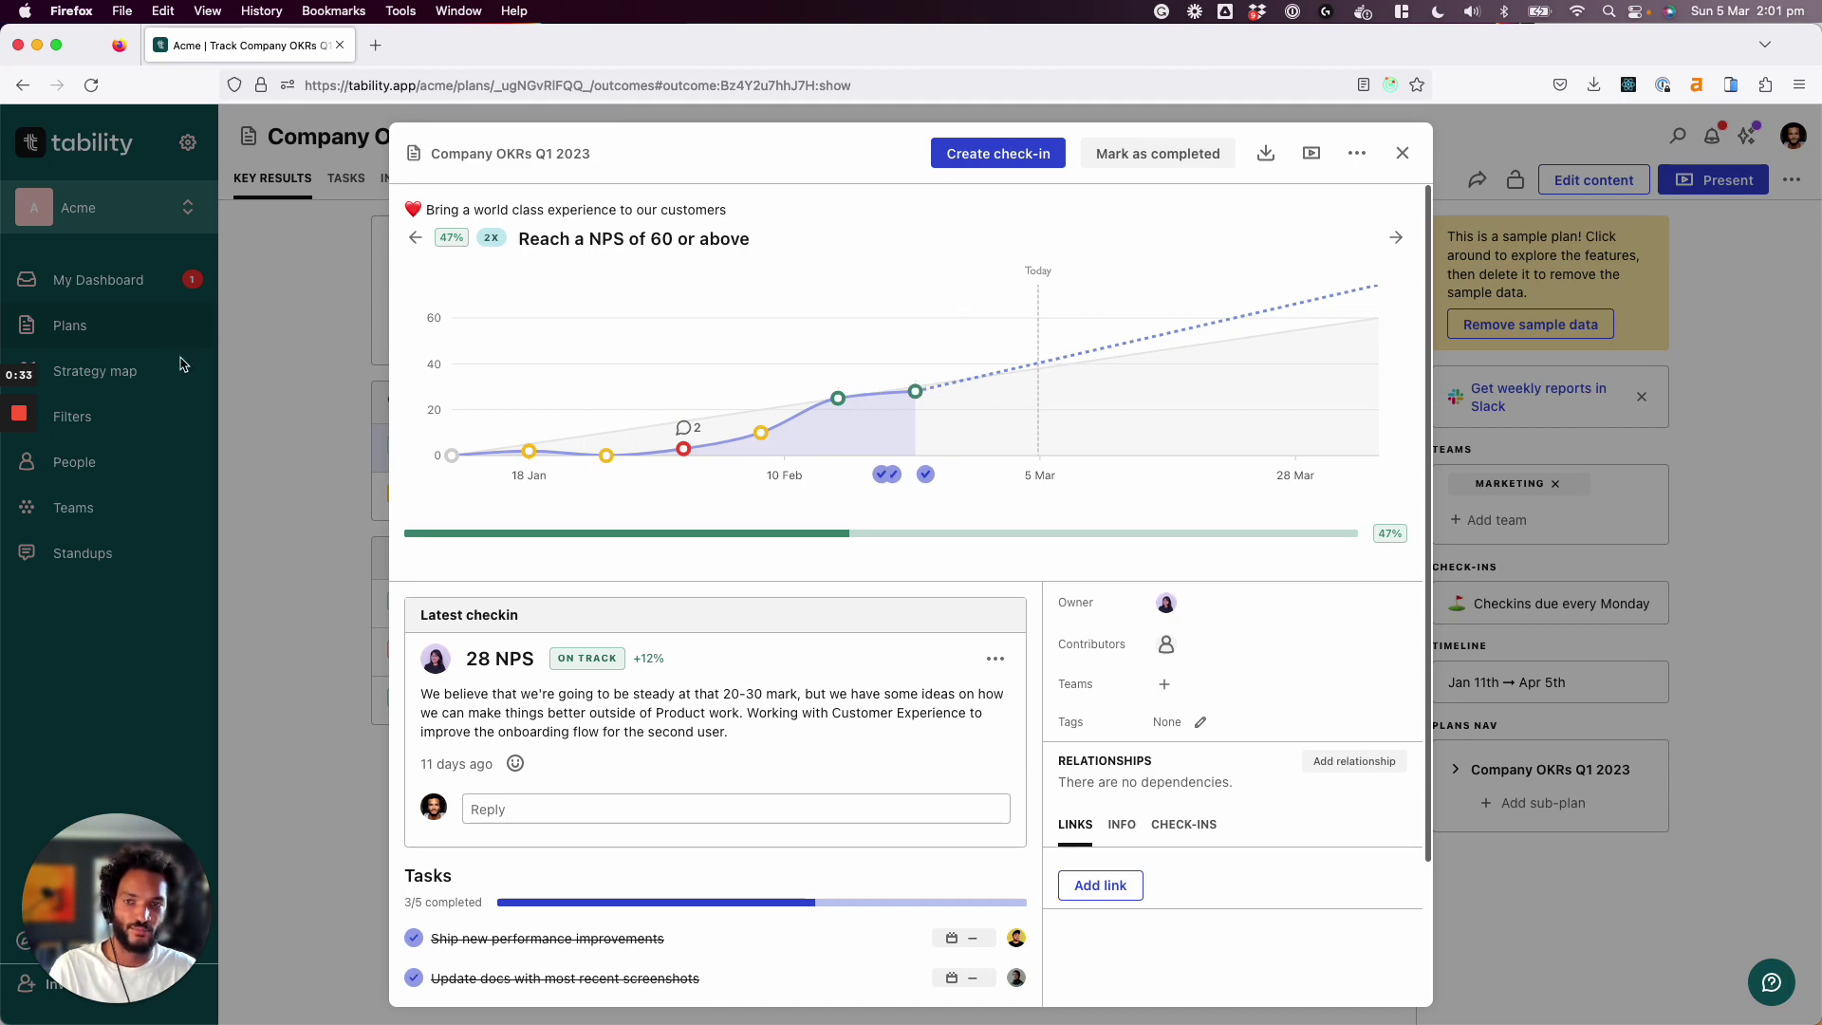
pyautogui.click(314, 353)
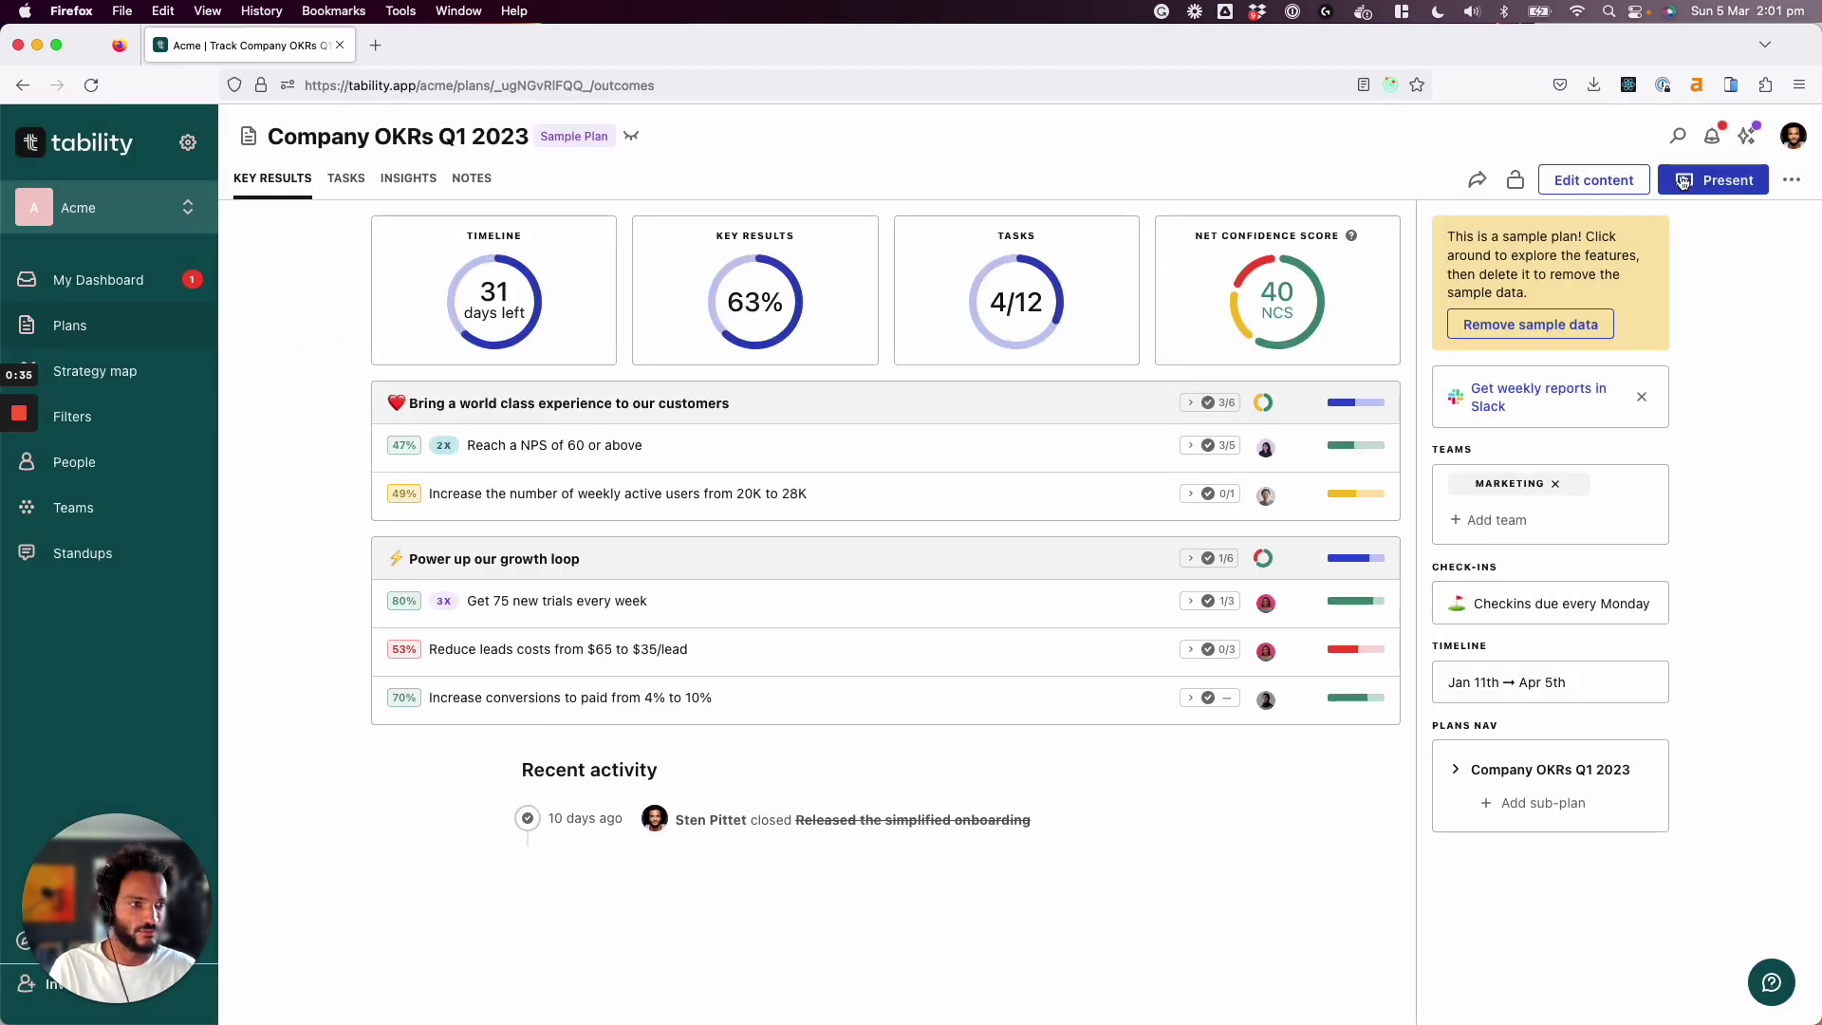
# Enter the plan editor, look over the OKRs, and save the plan.
pyautogui.click(1625, 182)
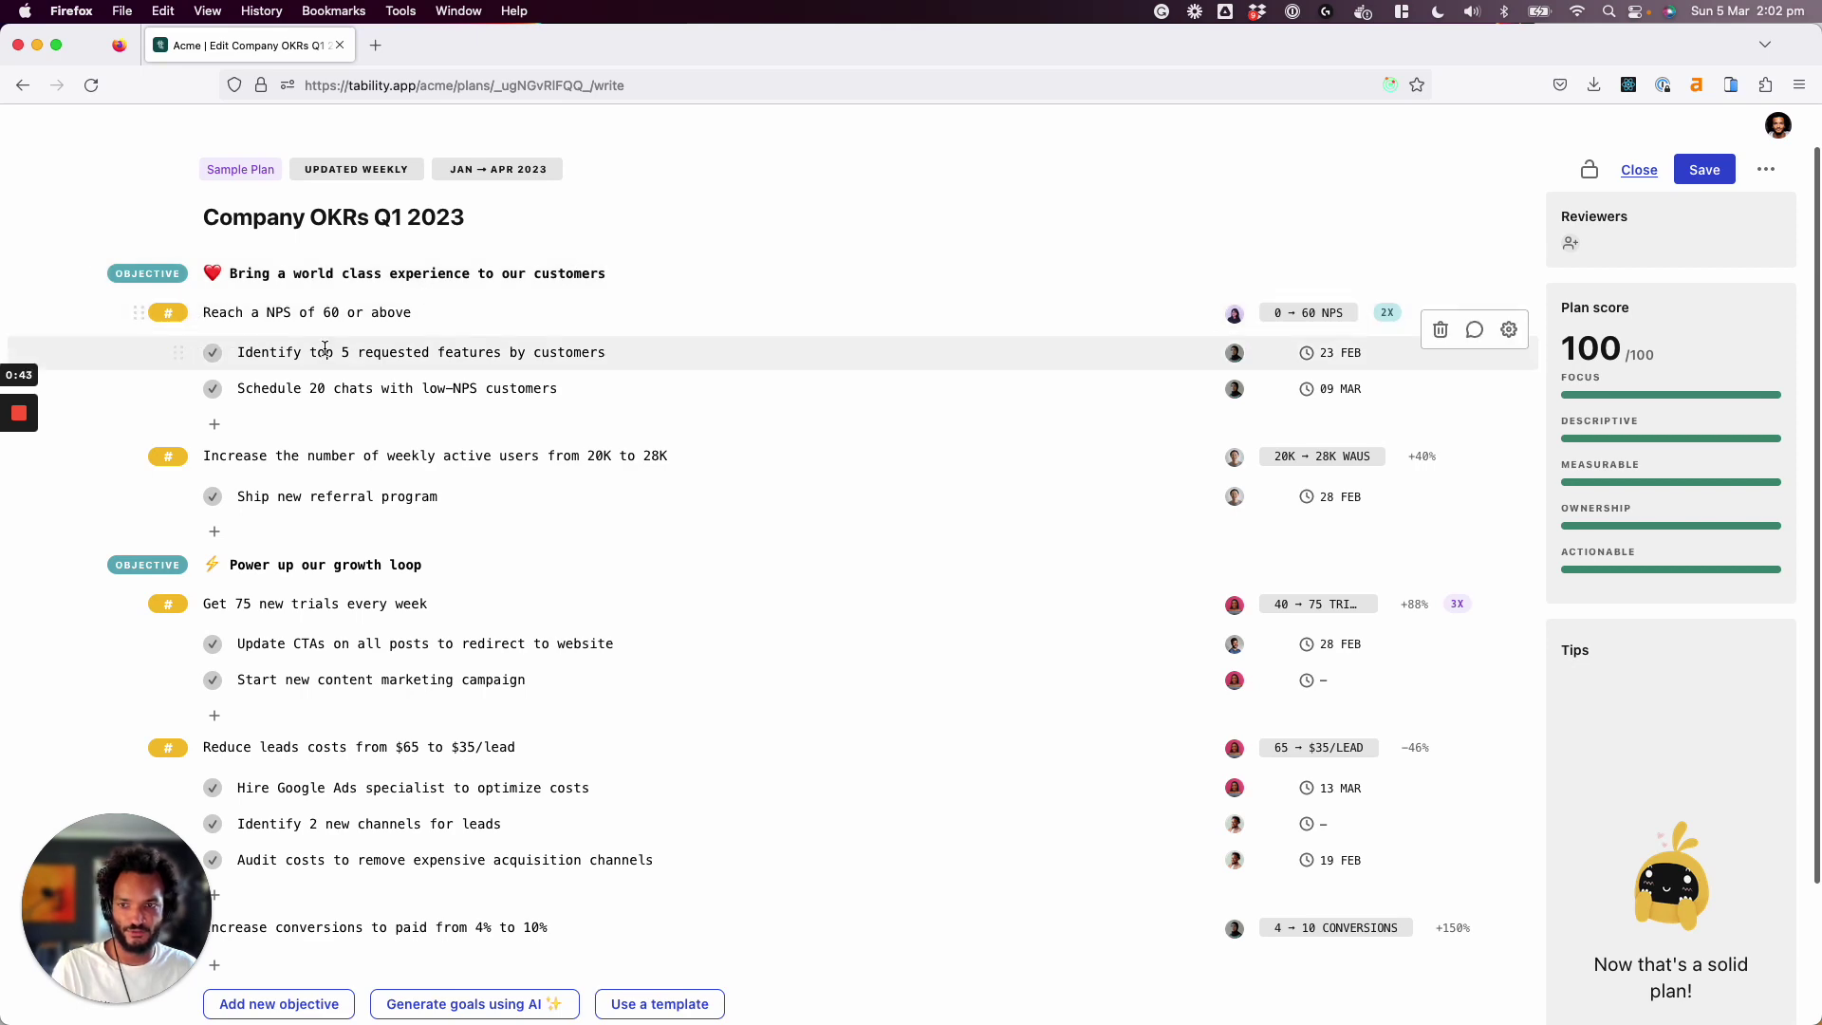
pyautogui.scroll(-3, 417, 788)
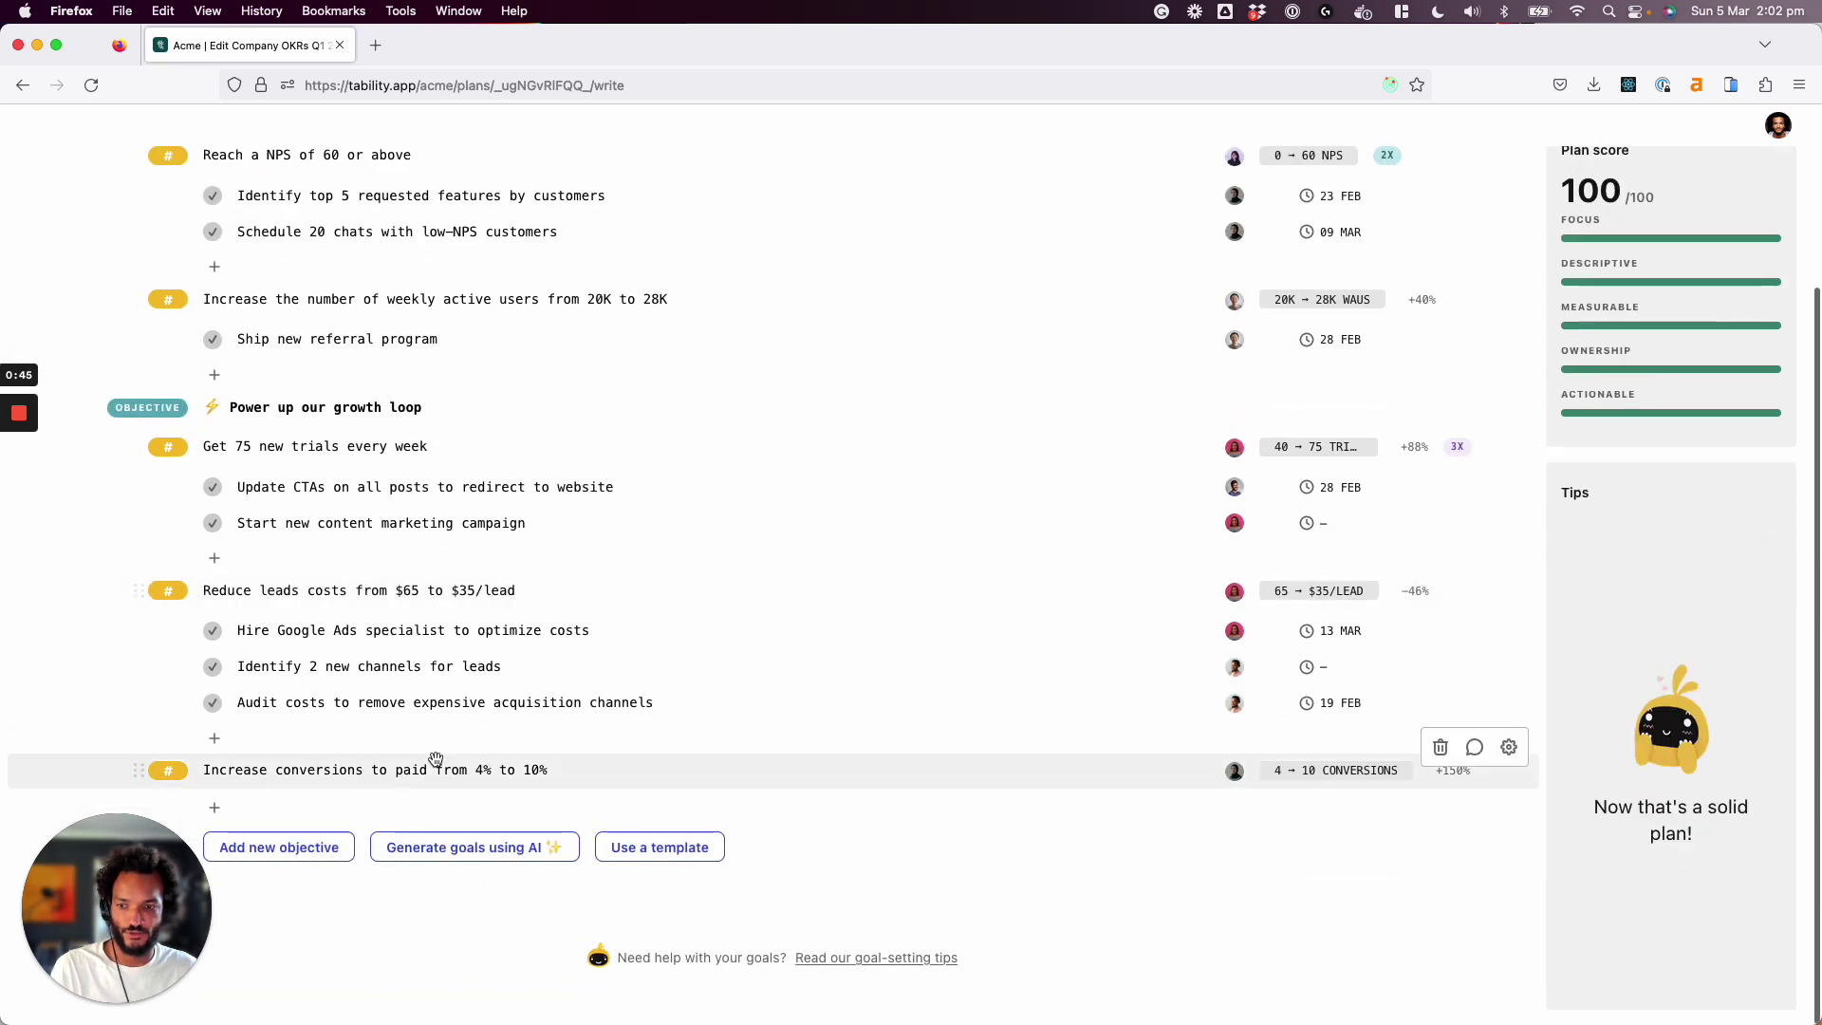
pyautogui.scroll(3, 391, 665)
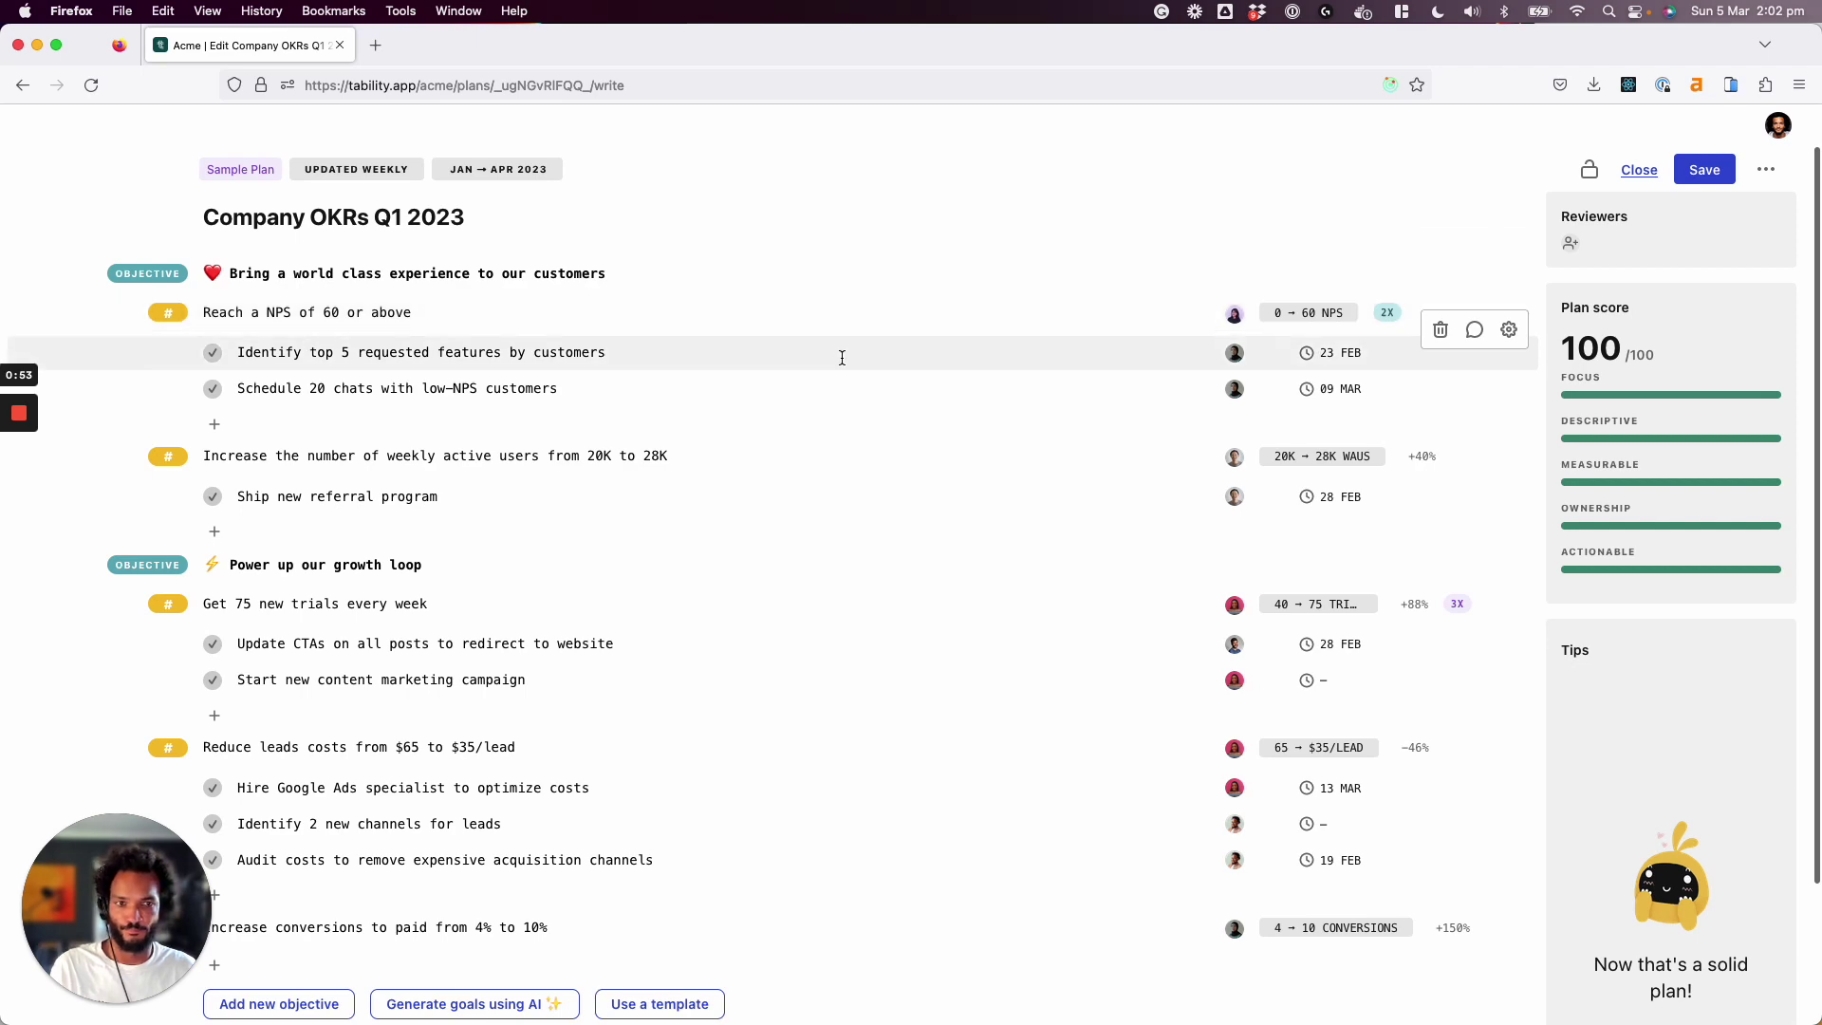
pyautogui.click(1696, 172)
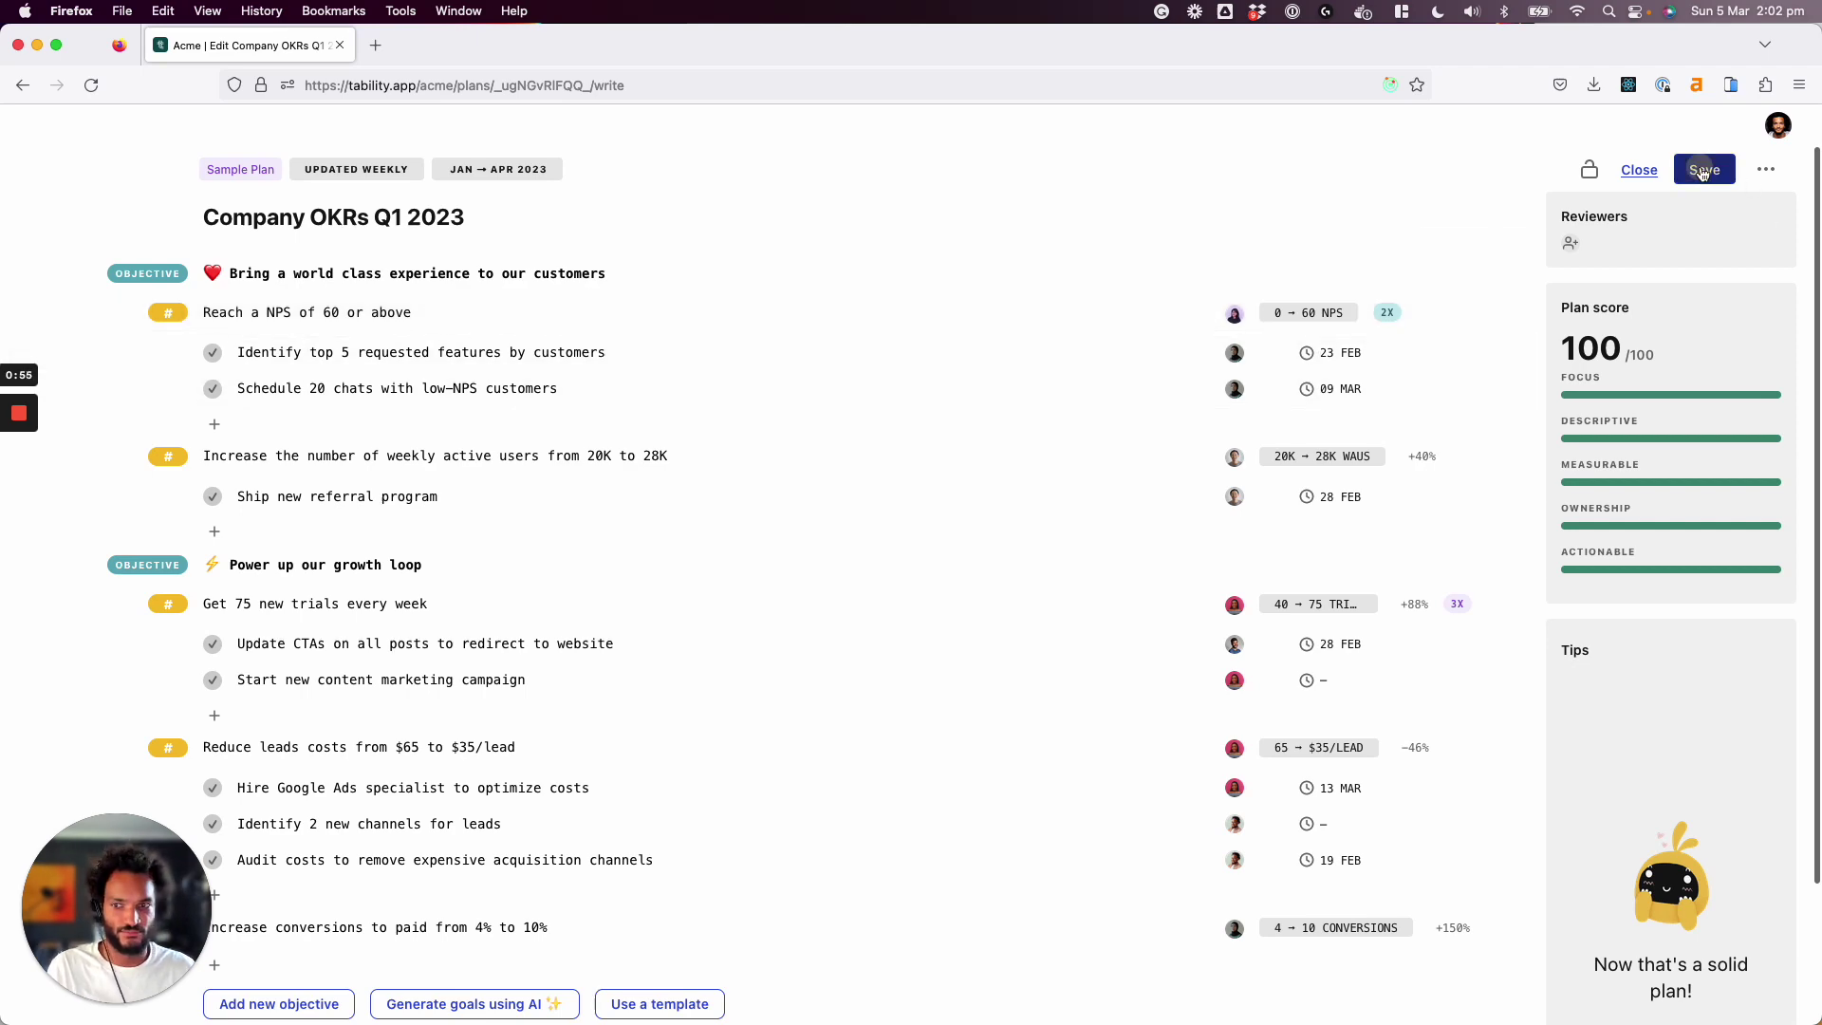
# Start a check-in on the NPS key result with progress 34 and On Track confidence.
pyautogui.click(648, 469)
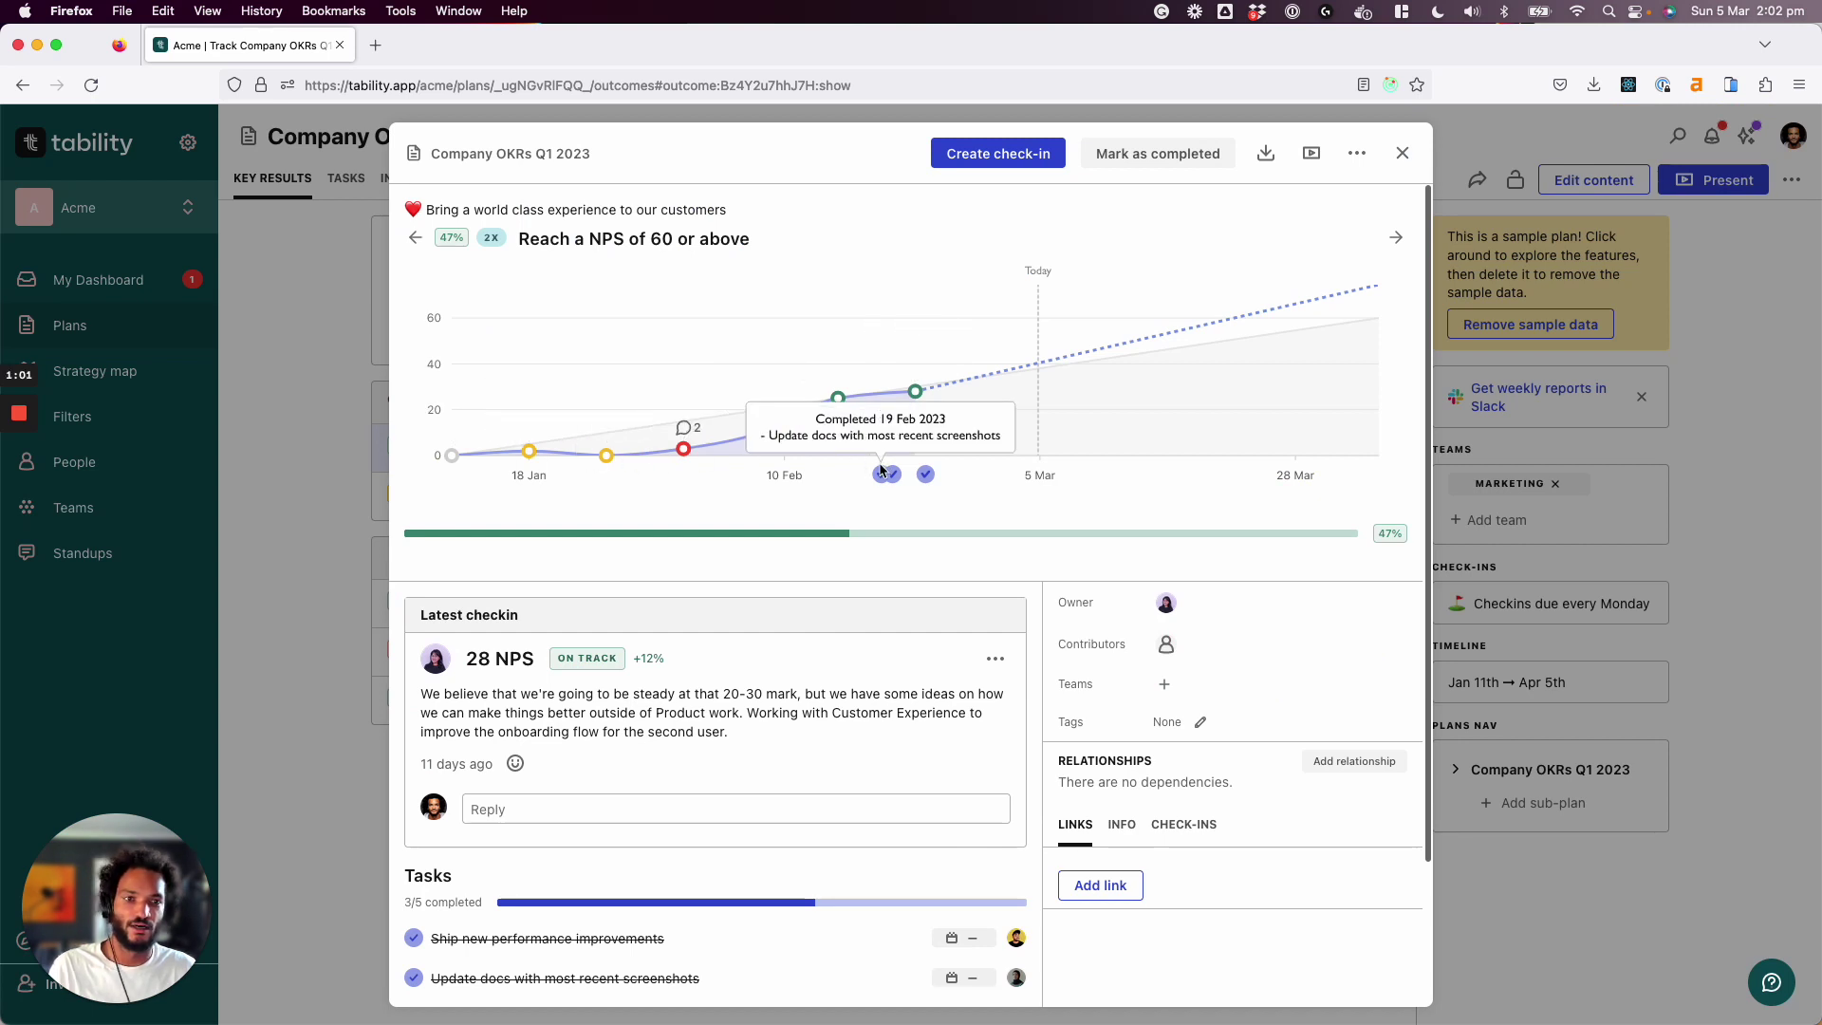
pyautogui.click(1005, 153)
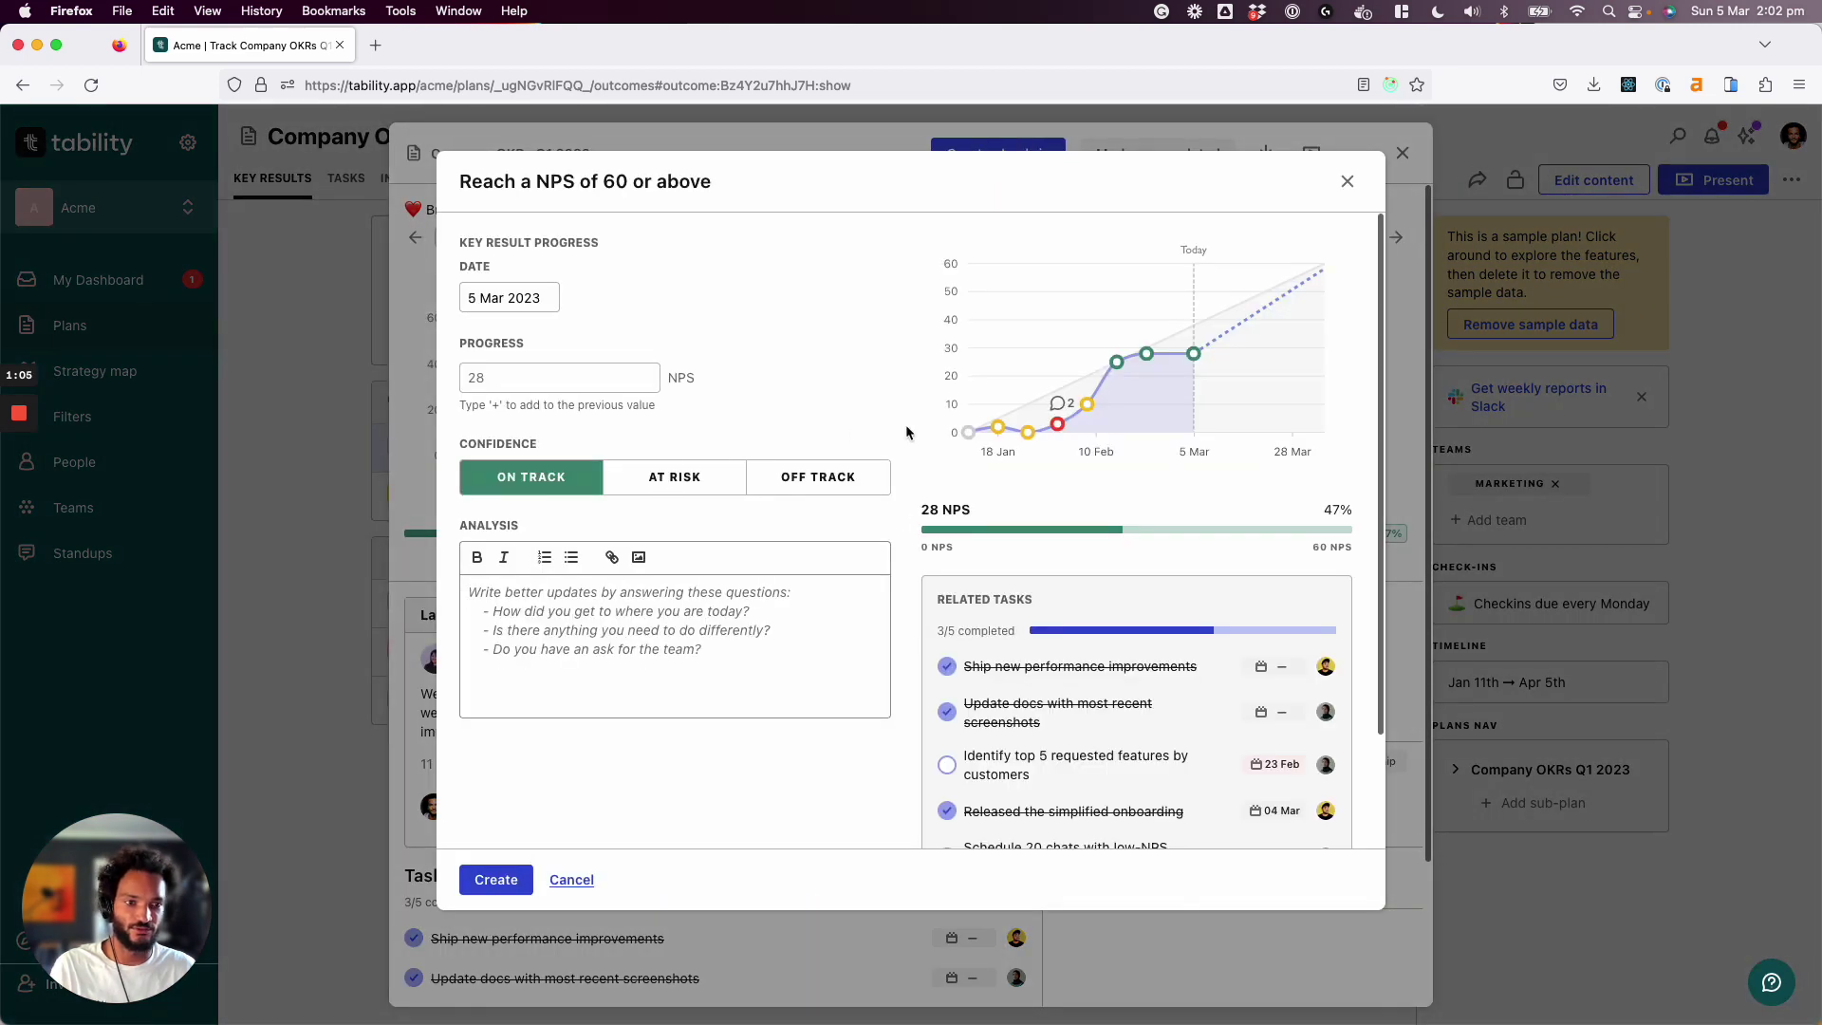
pyautogui.click(507, 376)
pyautogui.write('34')
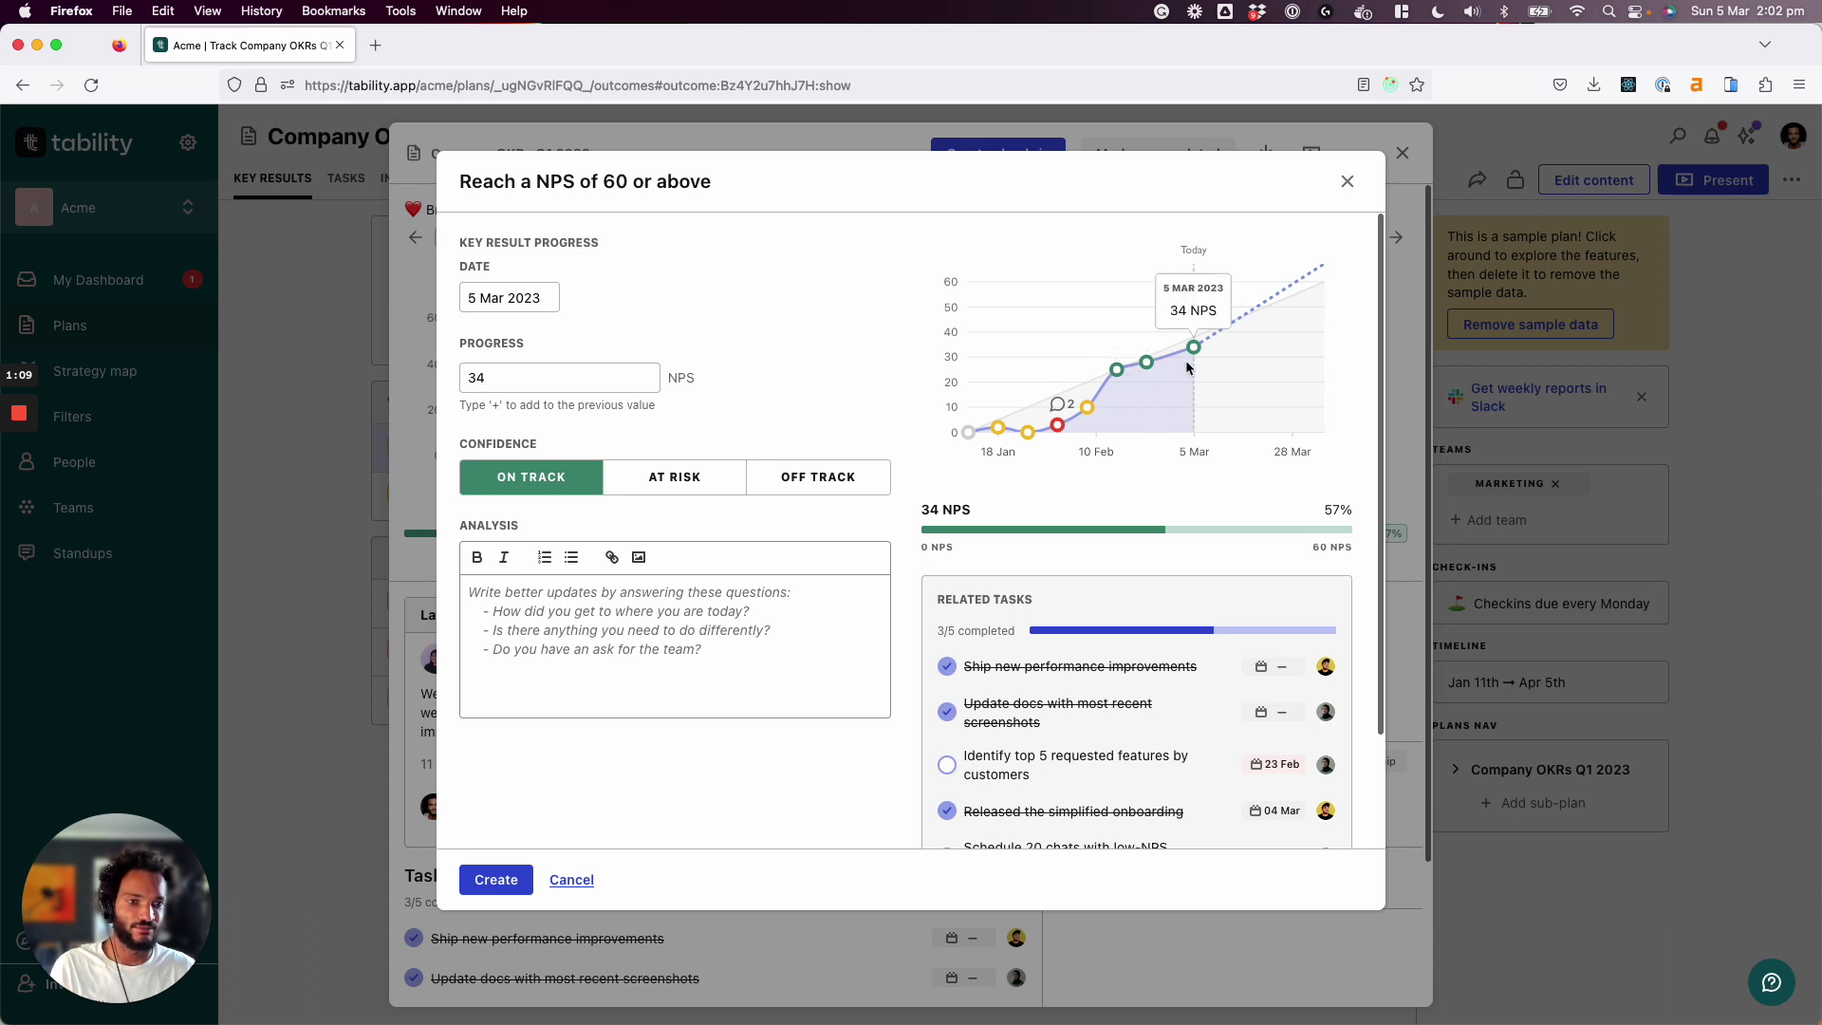
pyautogui.click(600, 632)
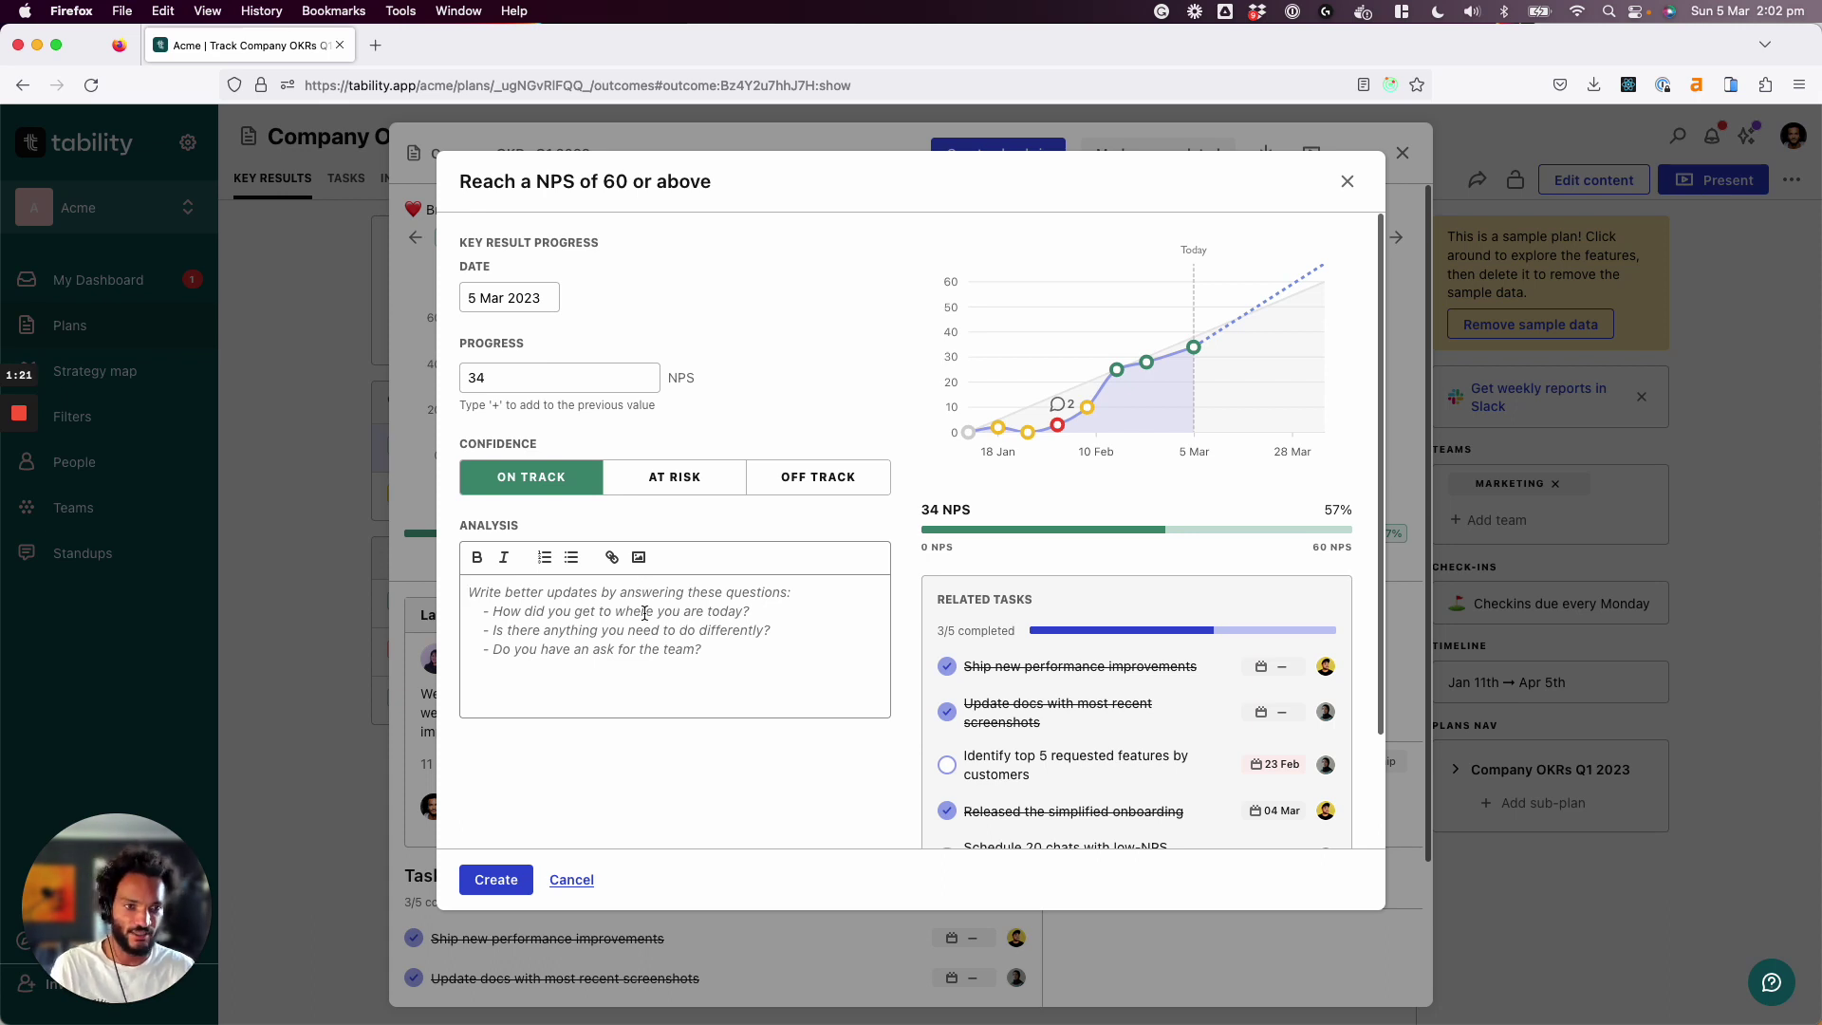
pyautogui.moveTo(1233, 338)
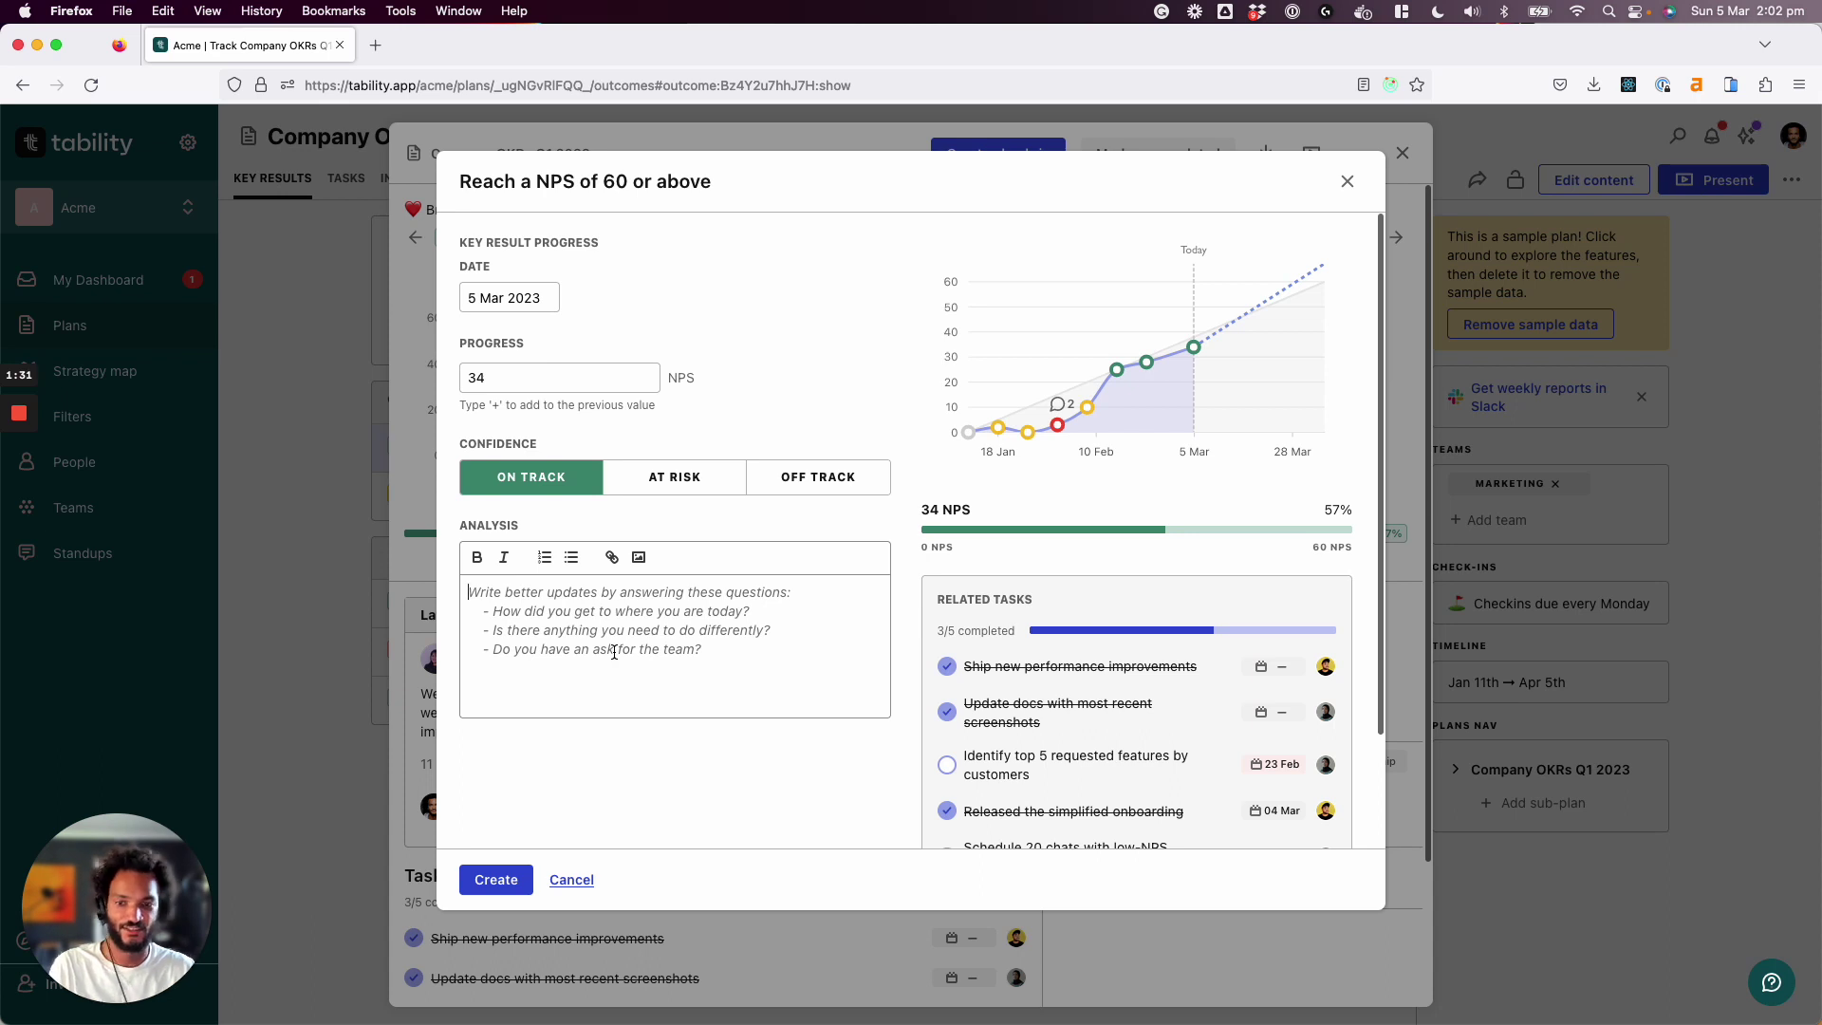
# Write the analysis: team on track, NPS raised via X, Y, Z, goal reachable via A, B, C.
pyautogui.write("We're on trak, ")
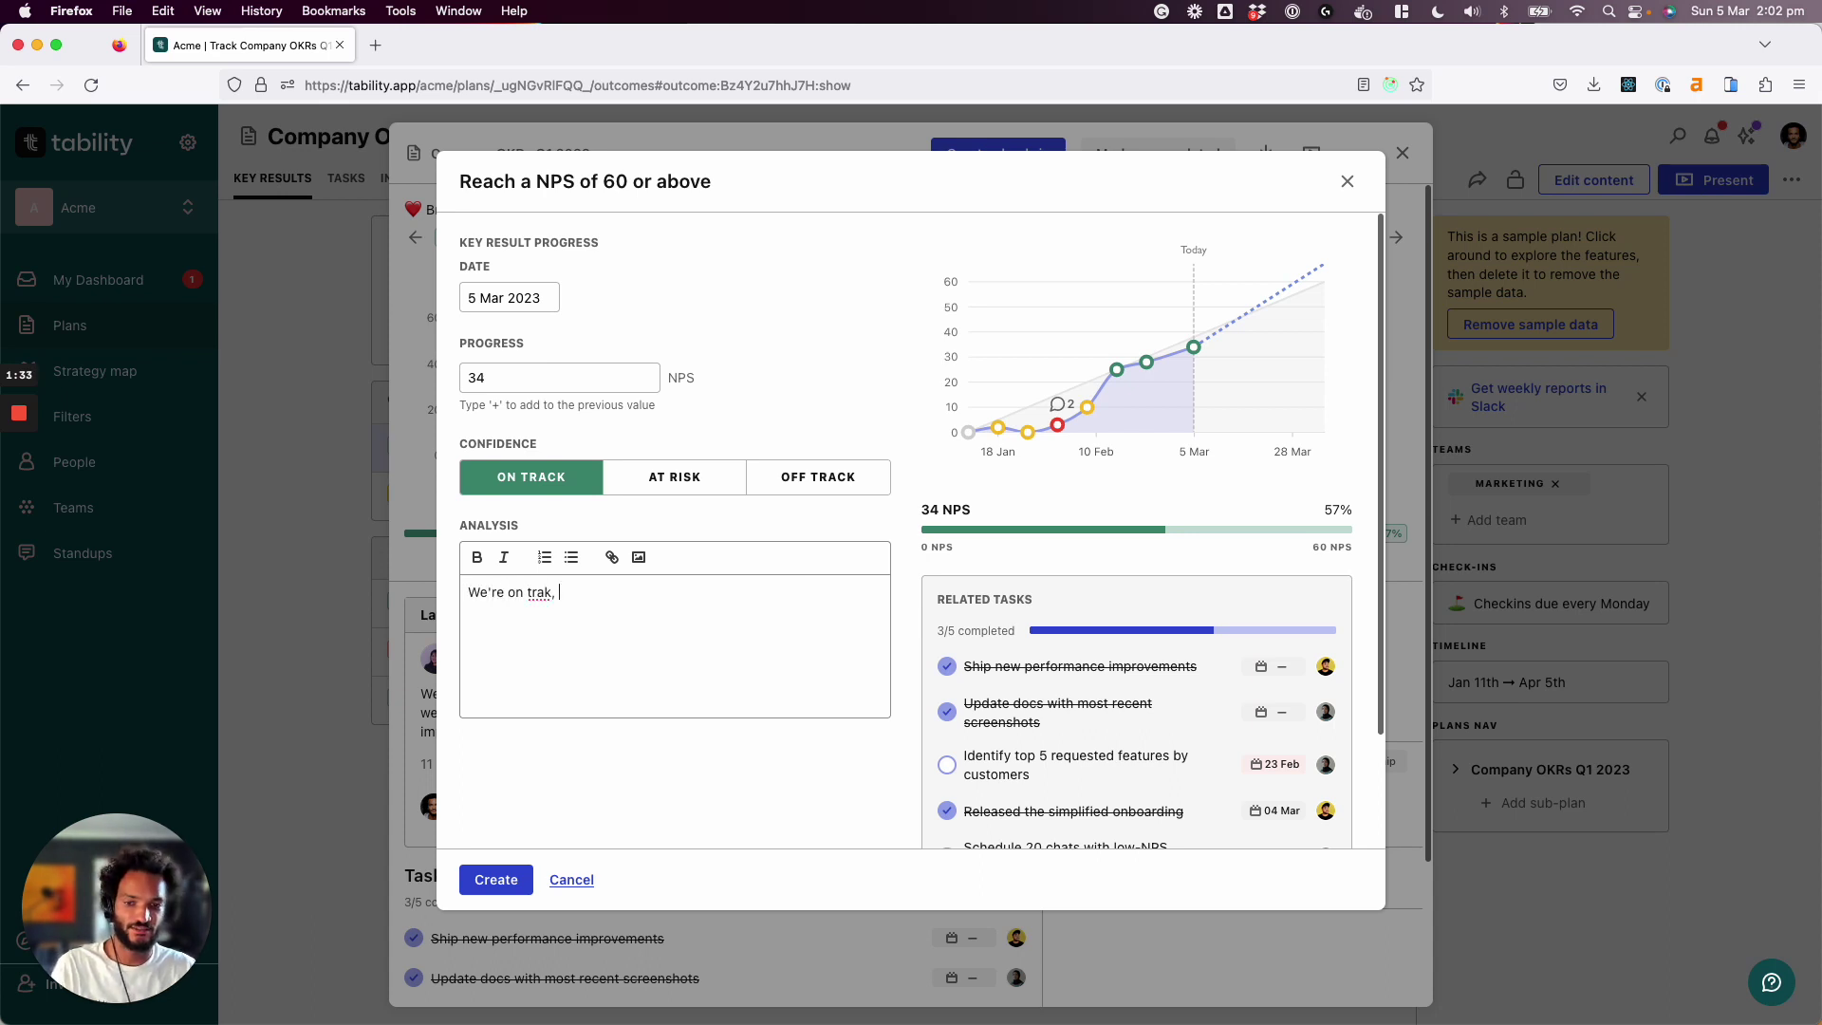
pyautogui.press('BackSpace')
pyautogui.press('BackSpace')
pyautogui.press('BackSpace')
pyautogui.write('ck, great')
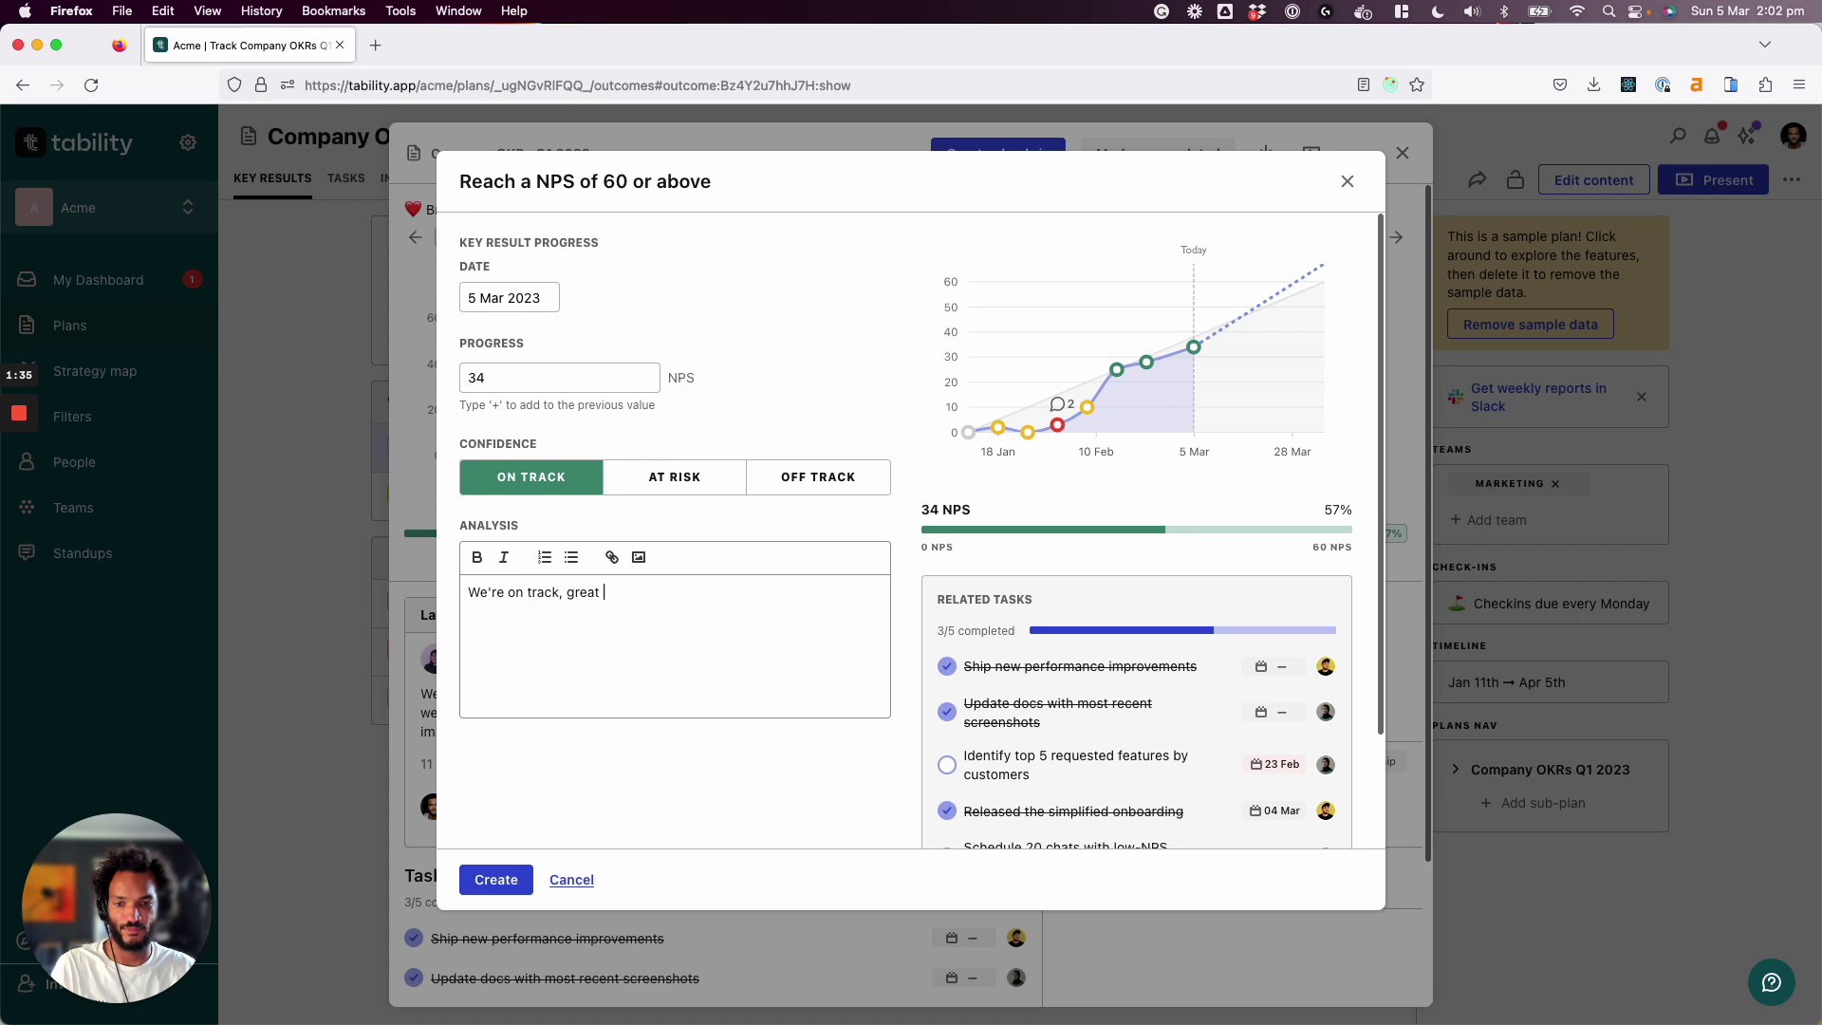
pyautogui.write(' work by ')
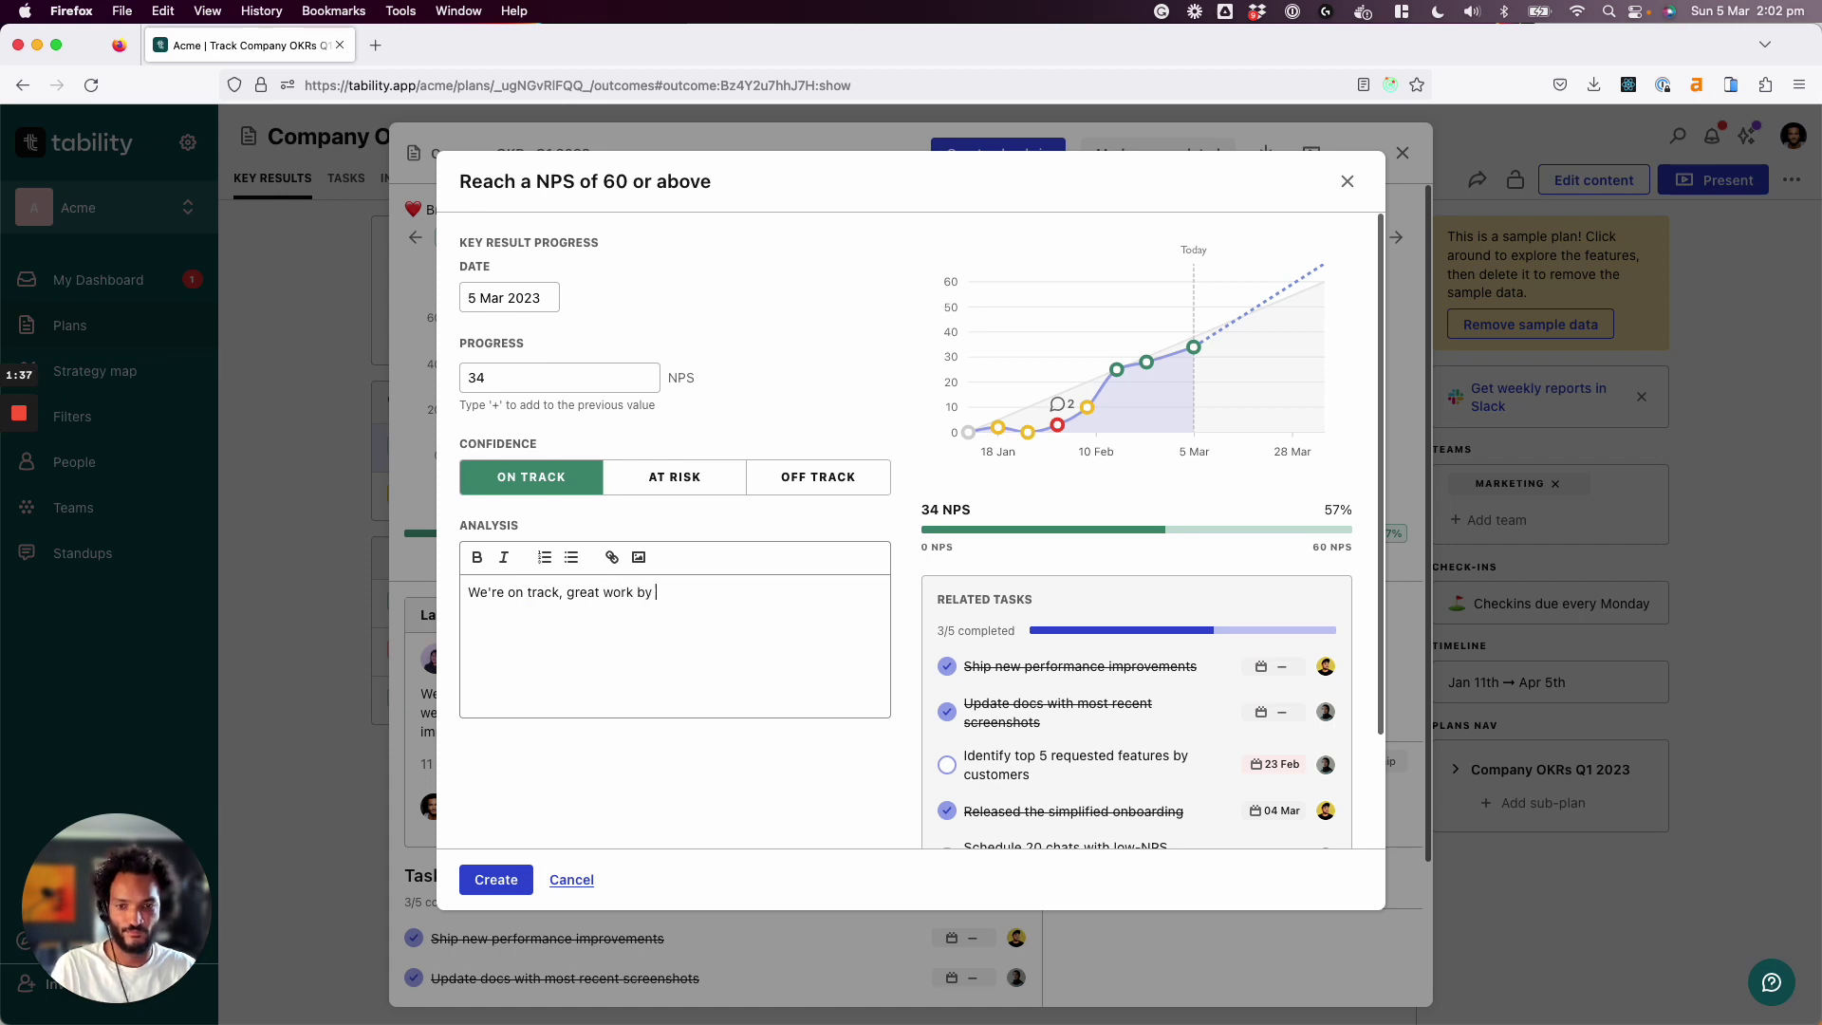
pyautogui.write('the team')
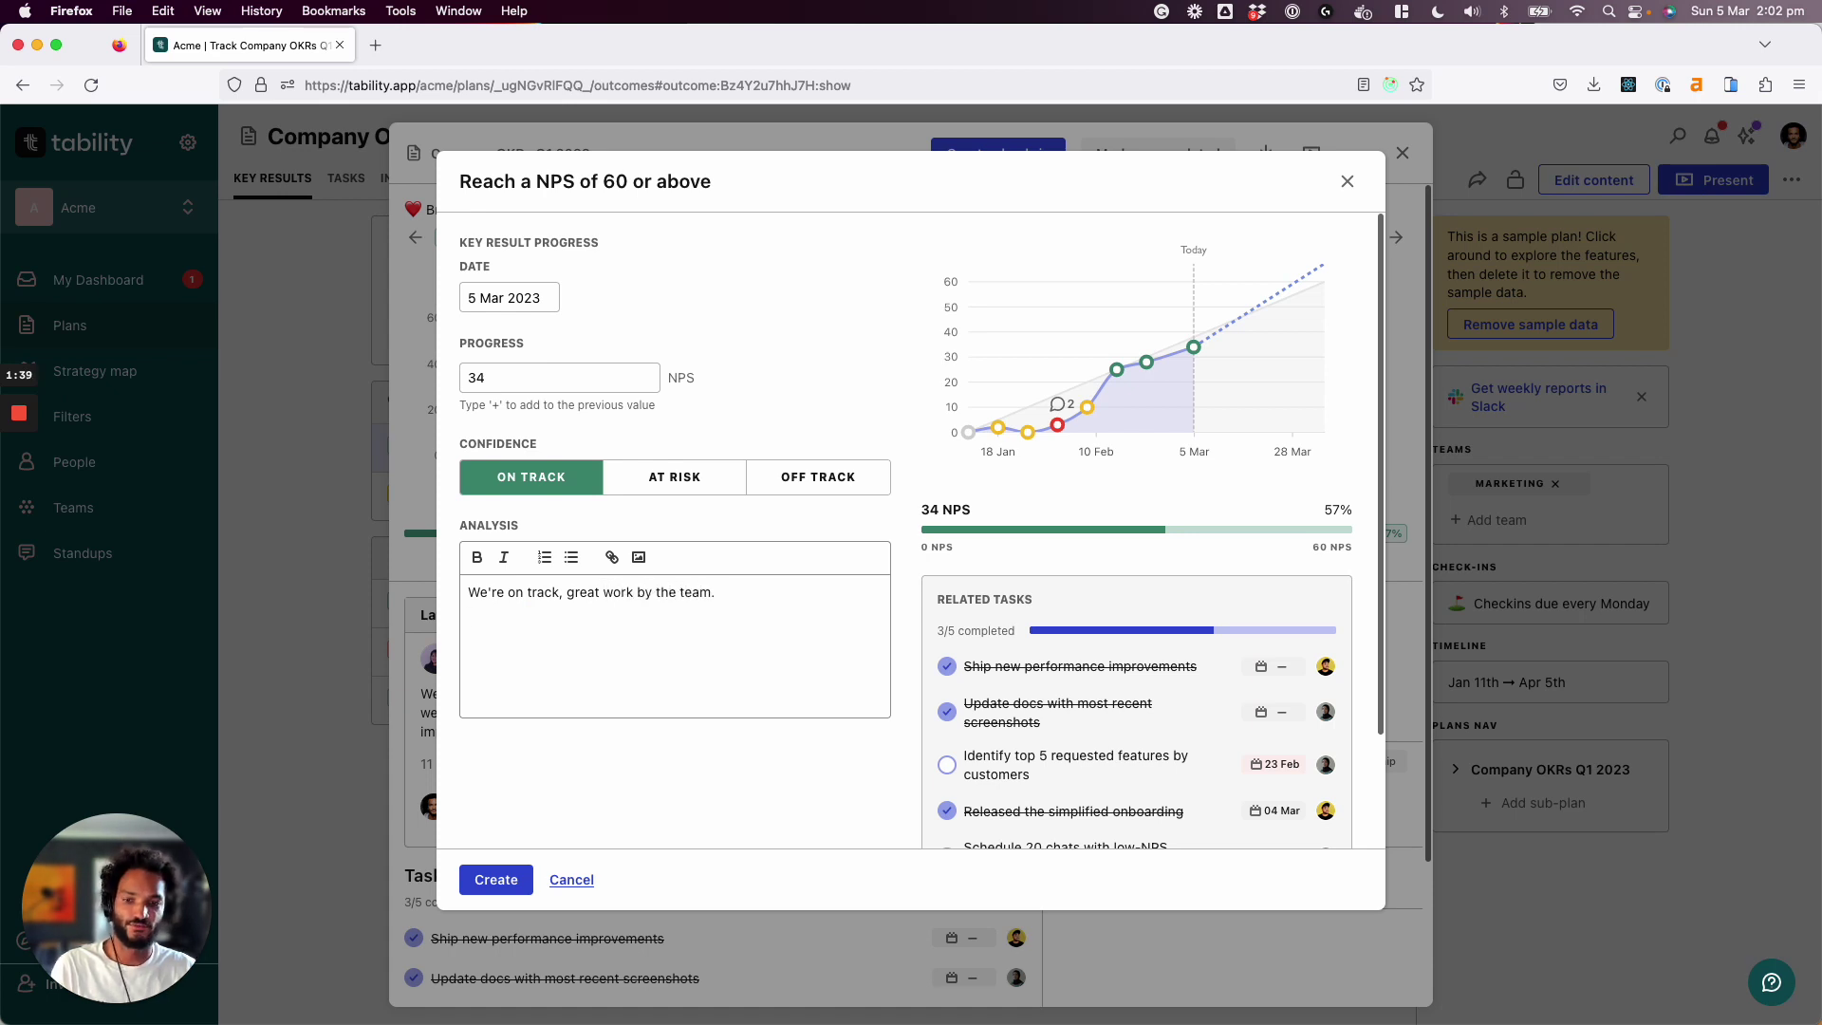
pyautogui.write('.')
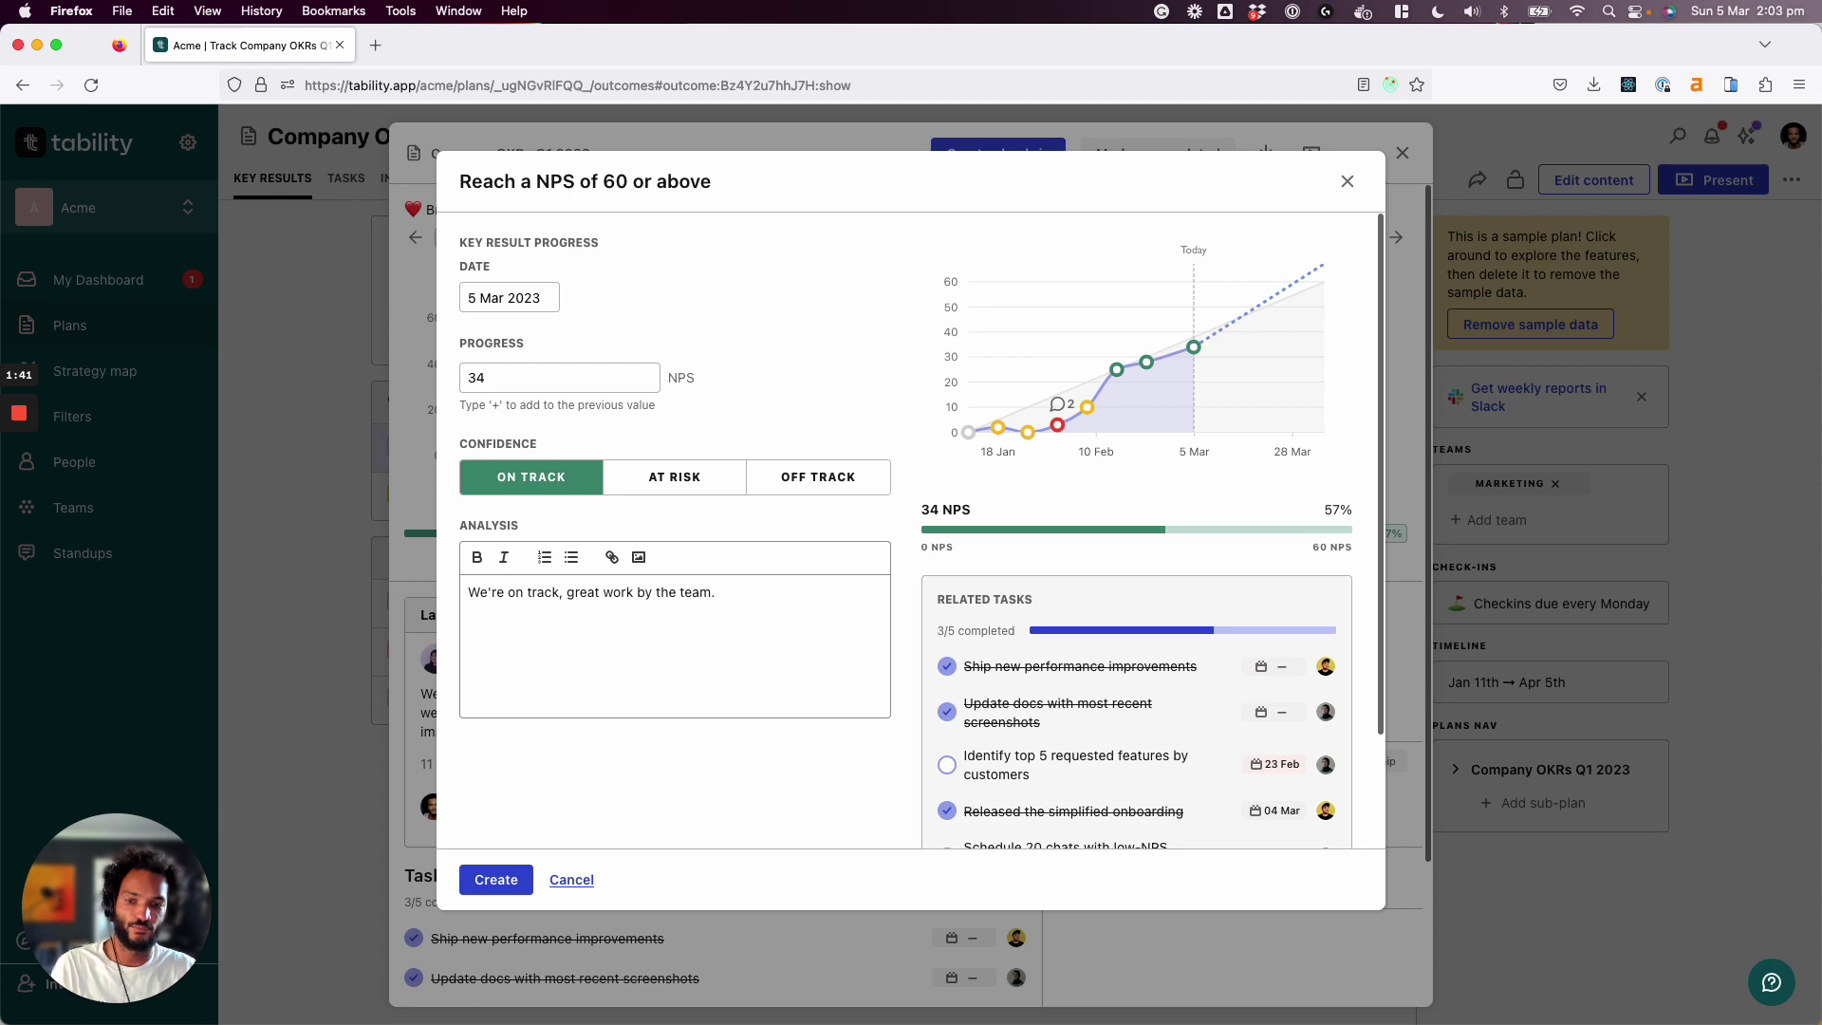
pyautogui.press('Return')
pyautogui.write('We manage')
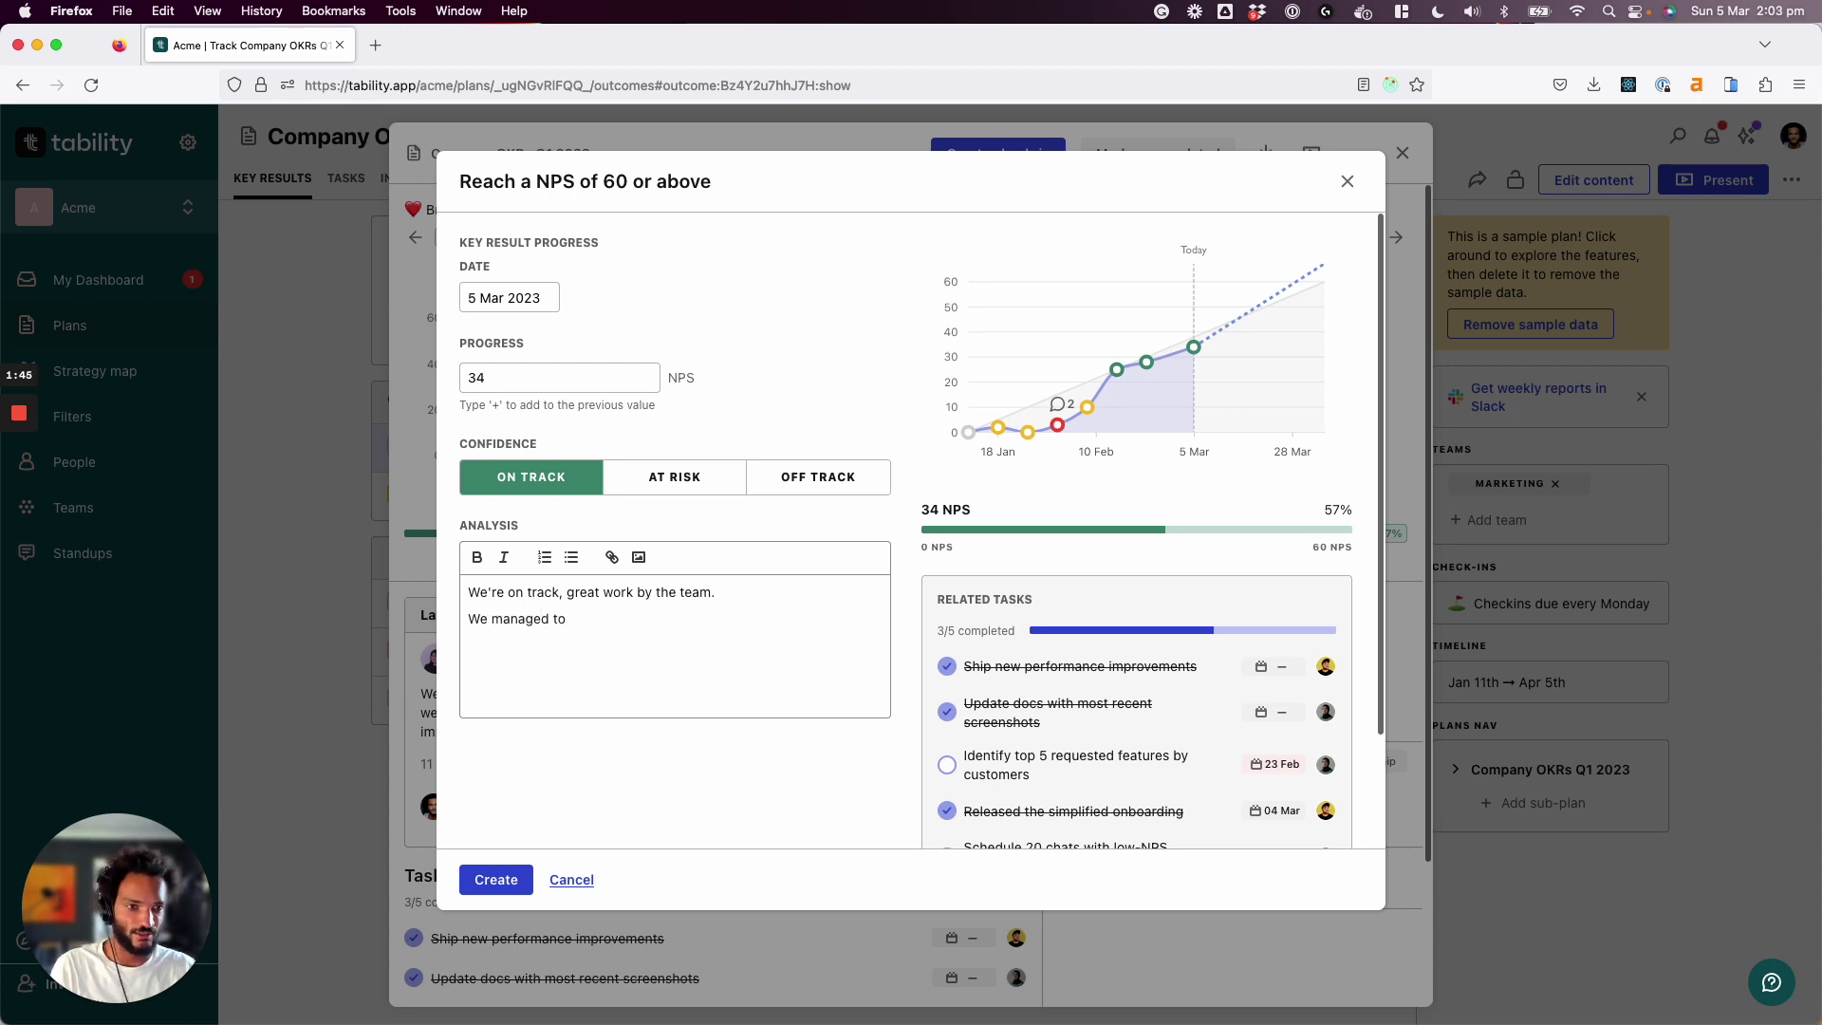
pyautogui.write('d to ')
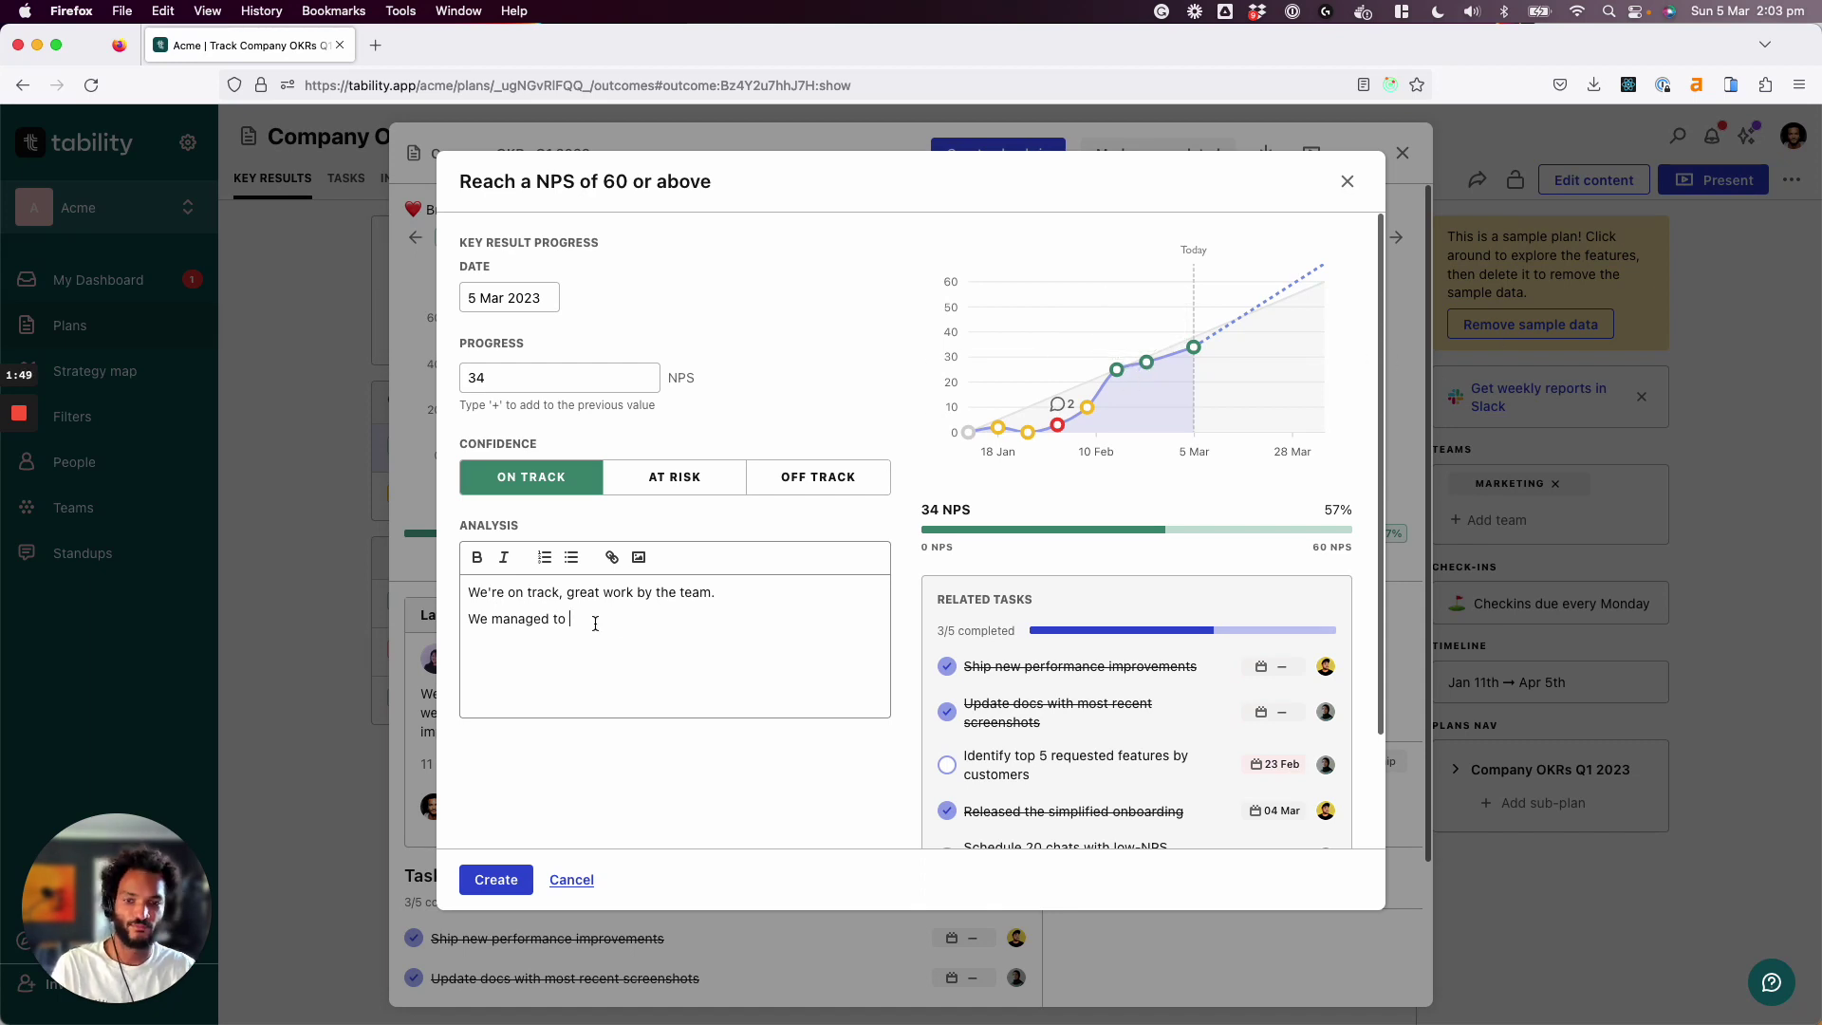
pyautogui.write('increase the n')
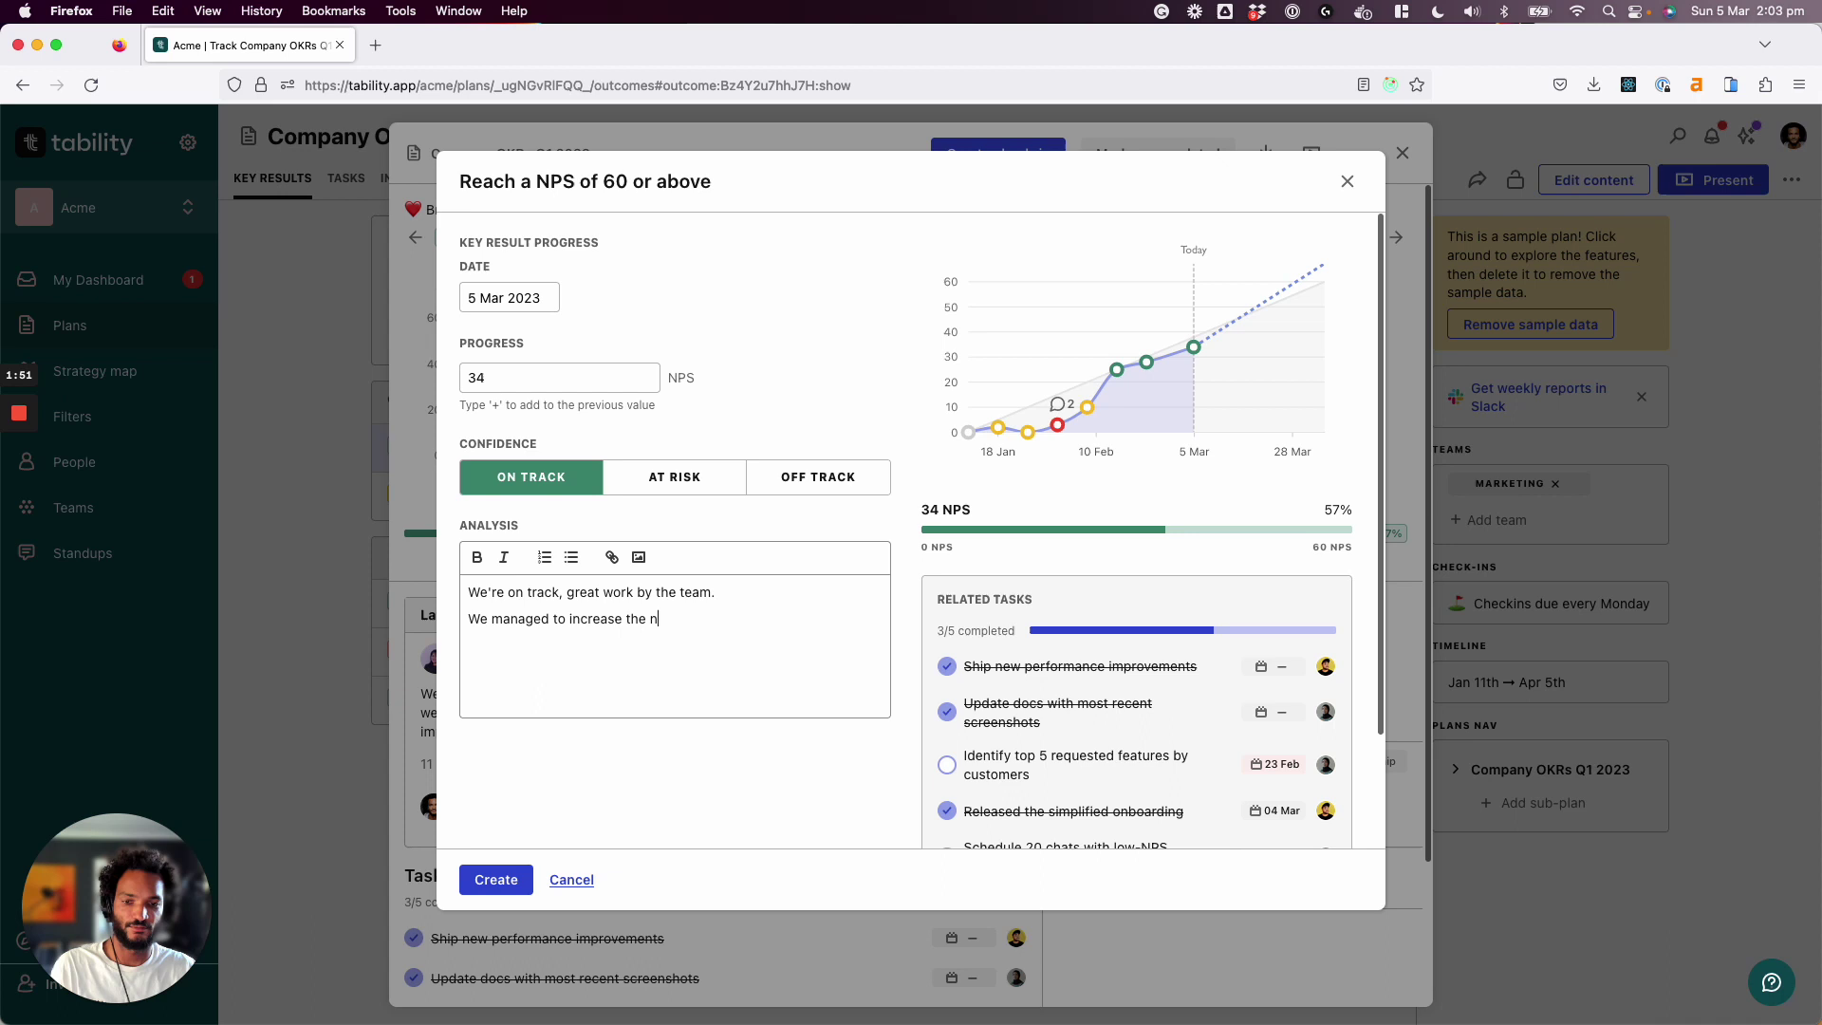
pyautogui.press('BackSpace')
pyautogui.write('NPS by doing')
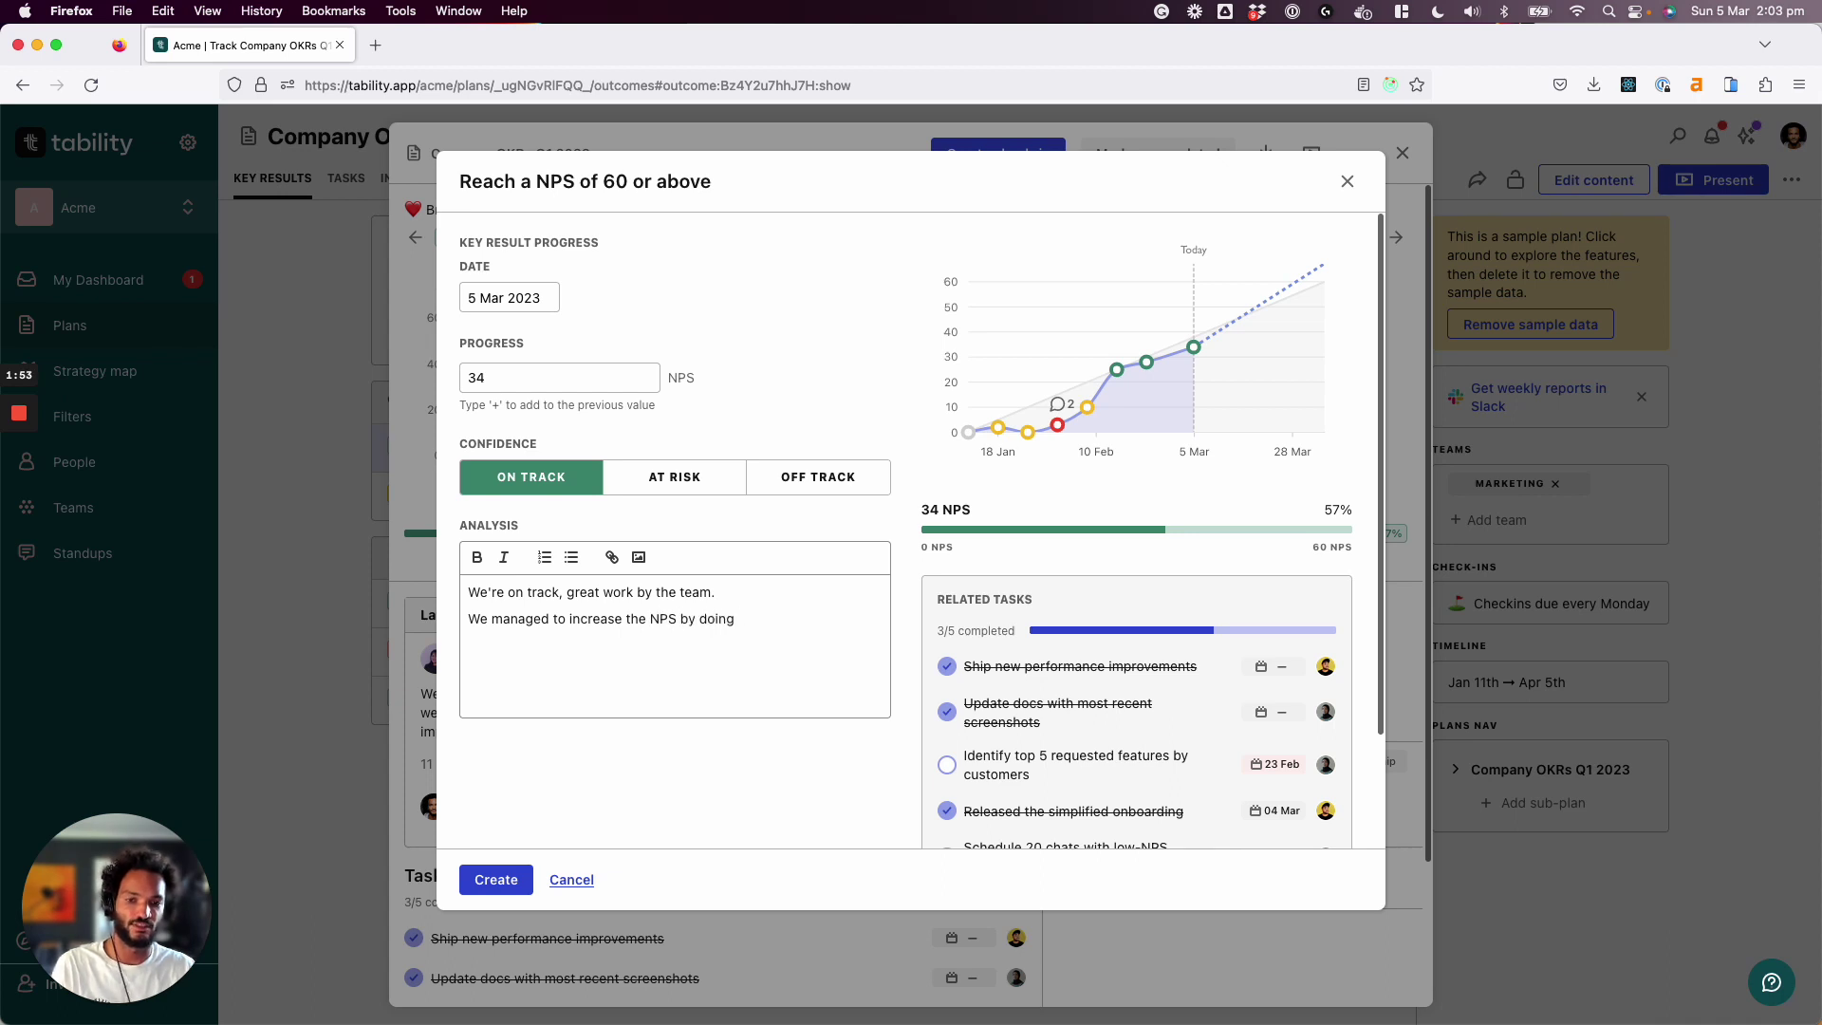
pyautogui.write(' X')
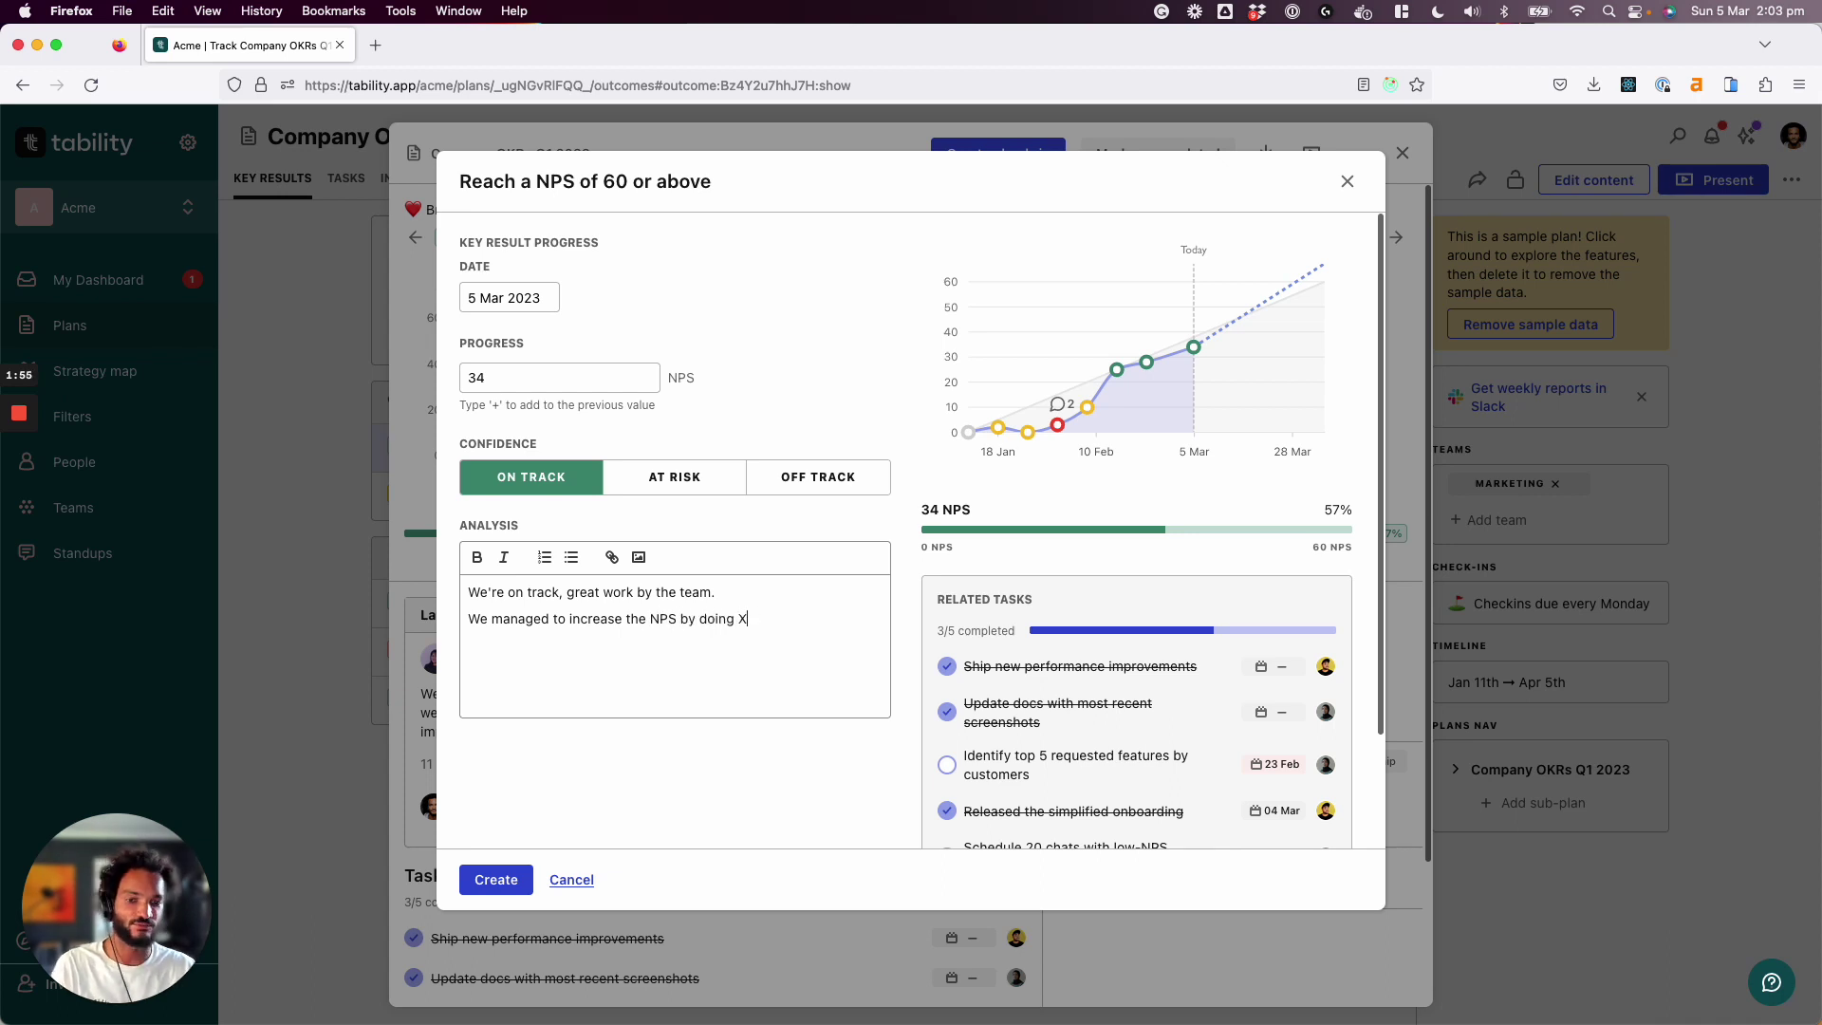
pyautogui.write('XXZ.')
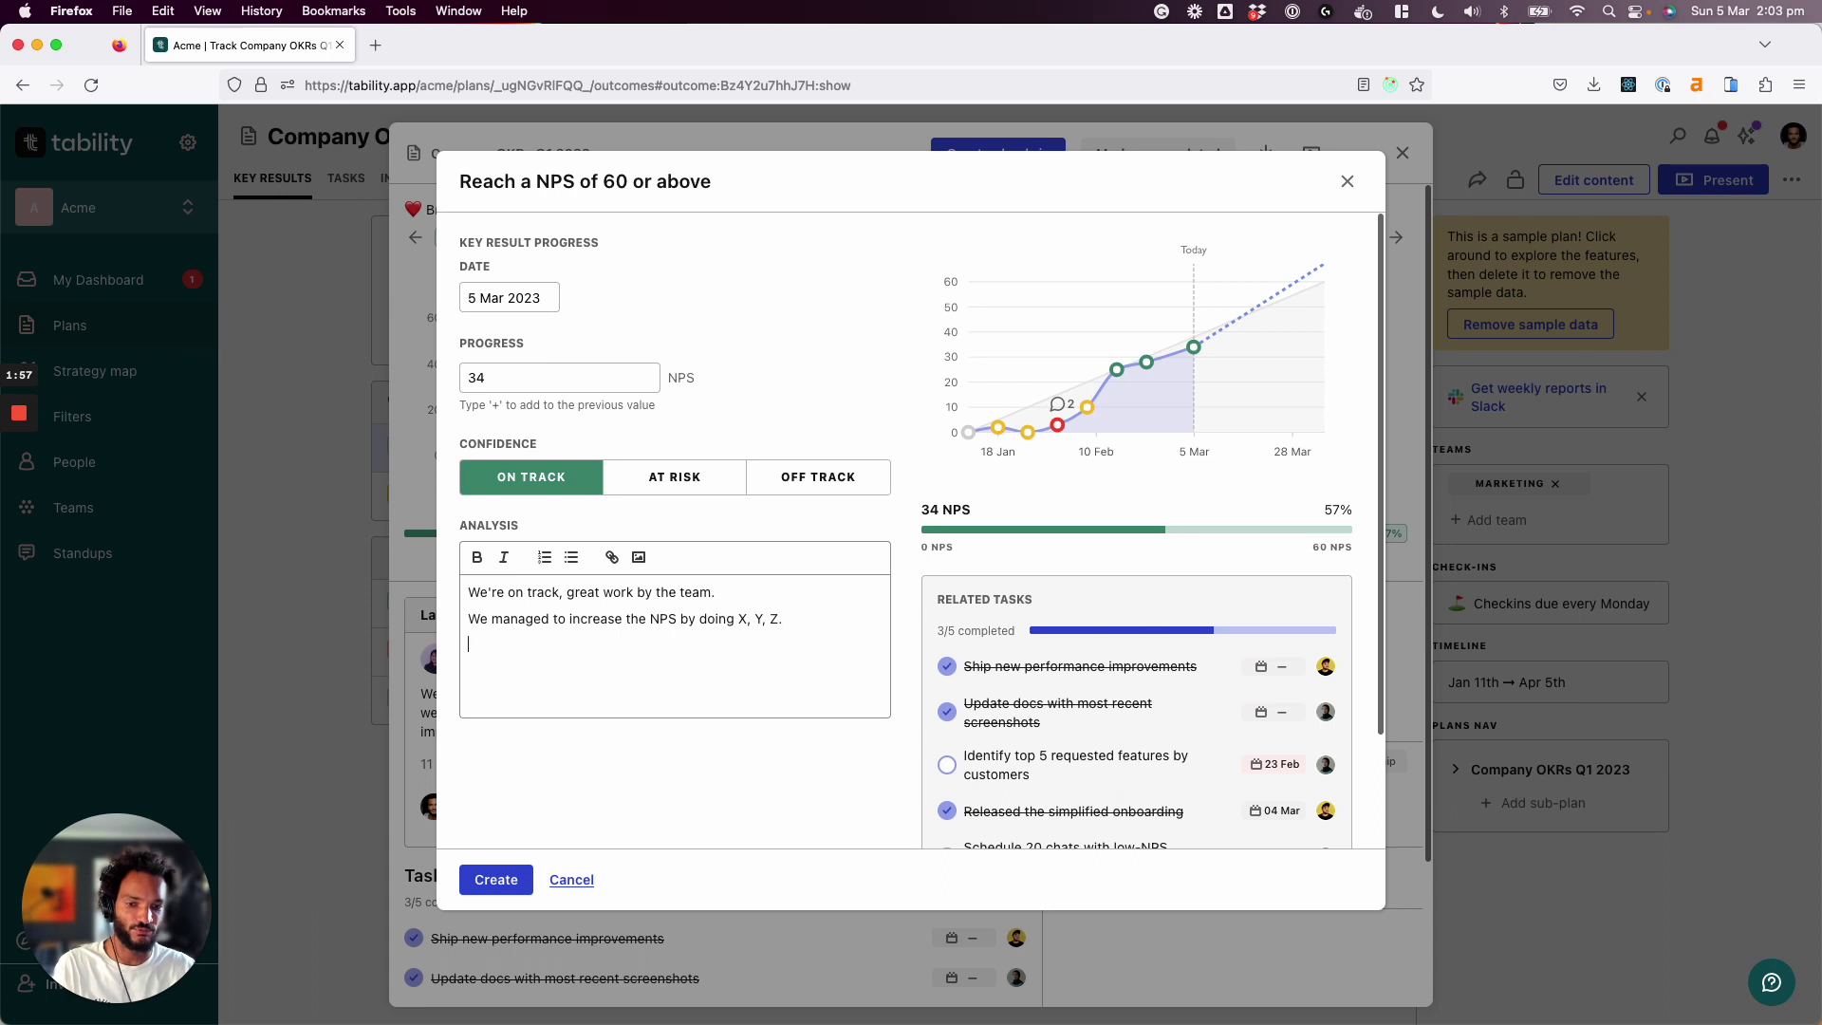
pyautogui.write('We believe ')
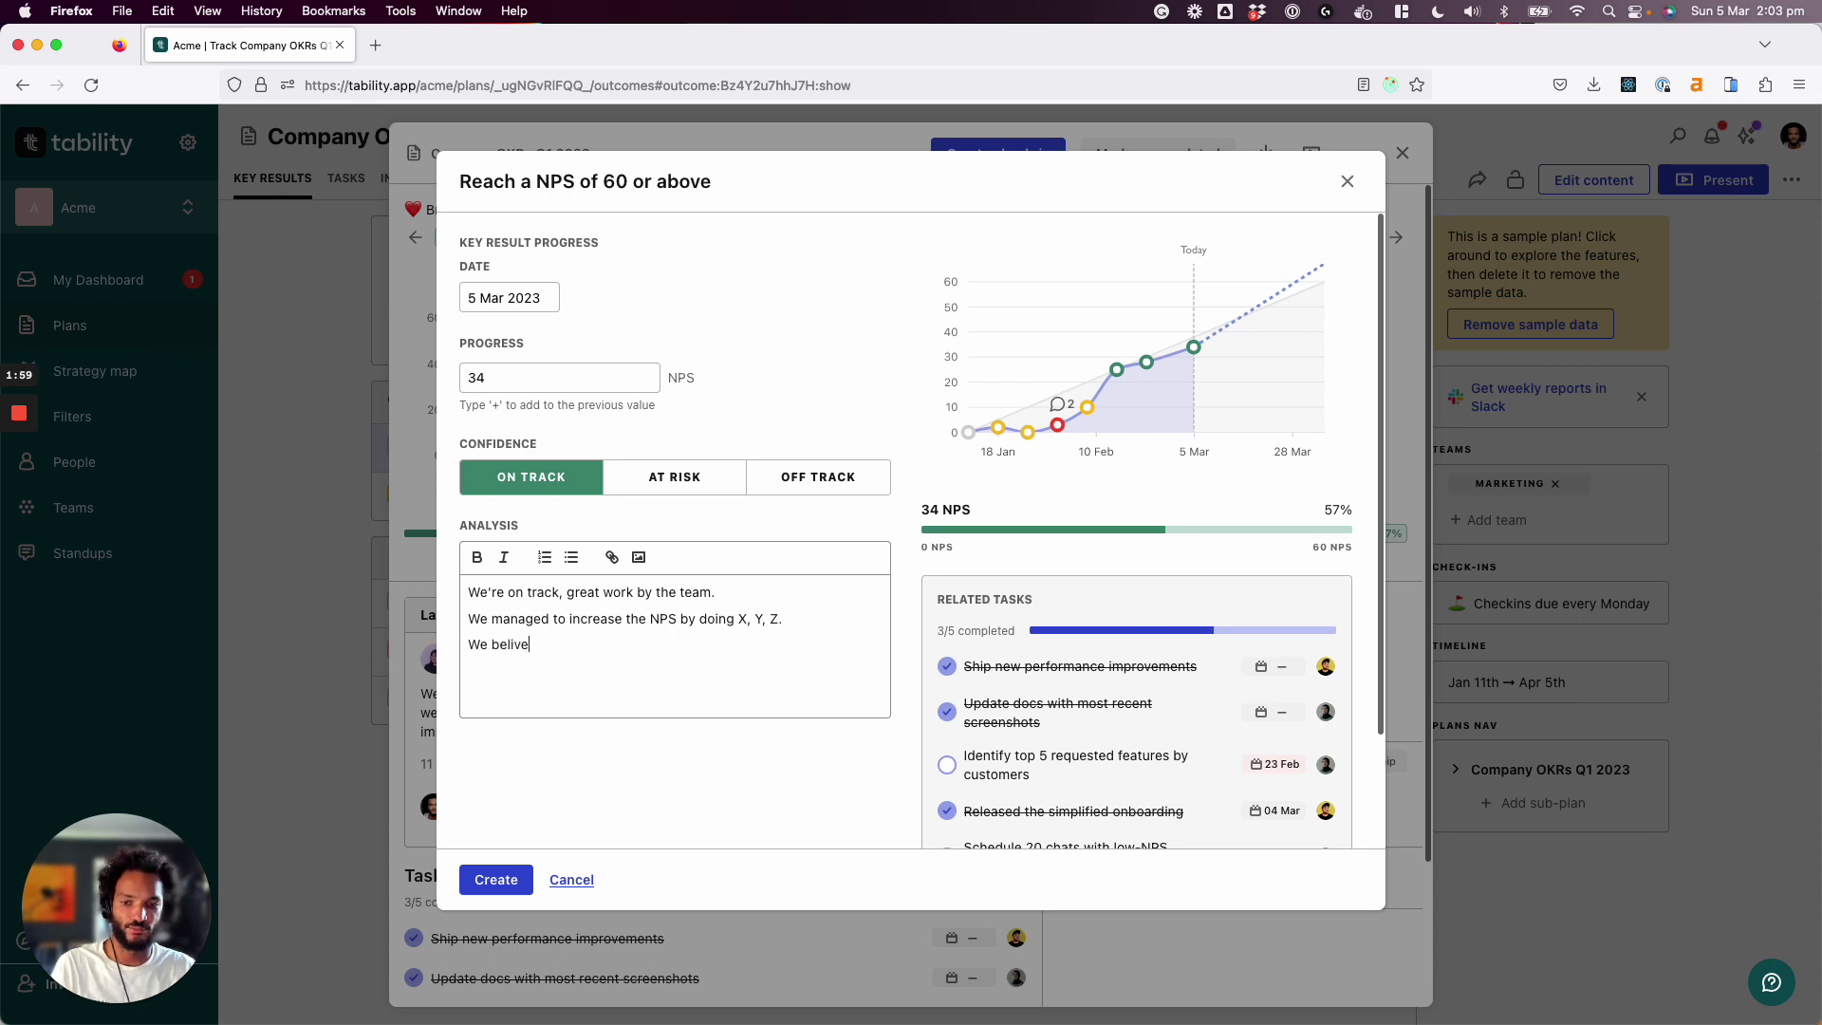
pyautogui.write('that we can d')
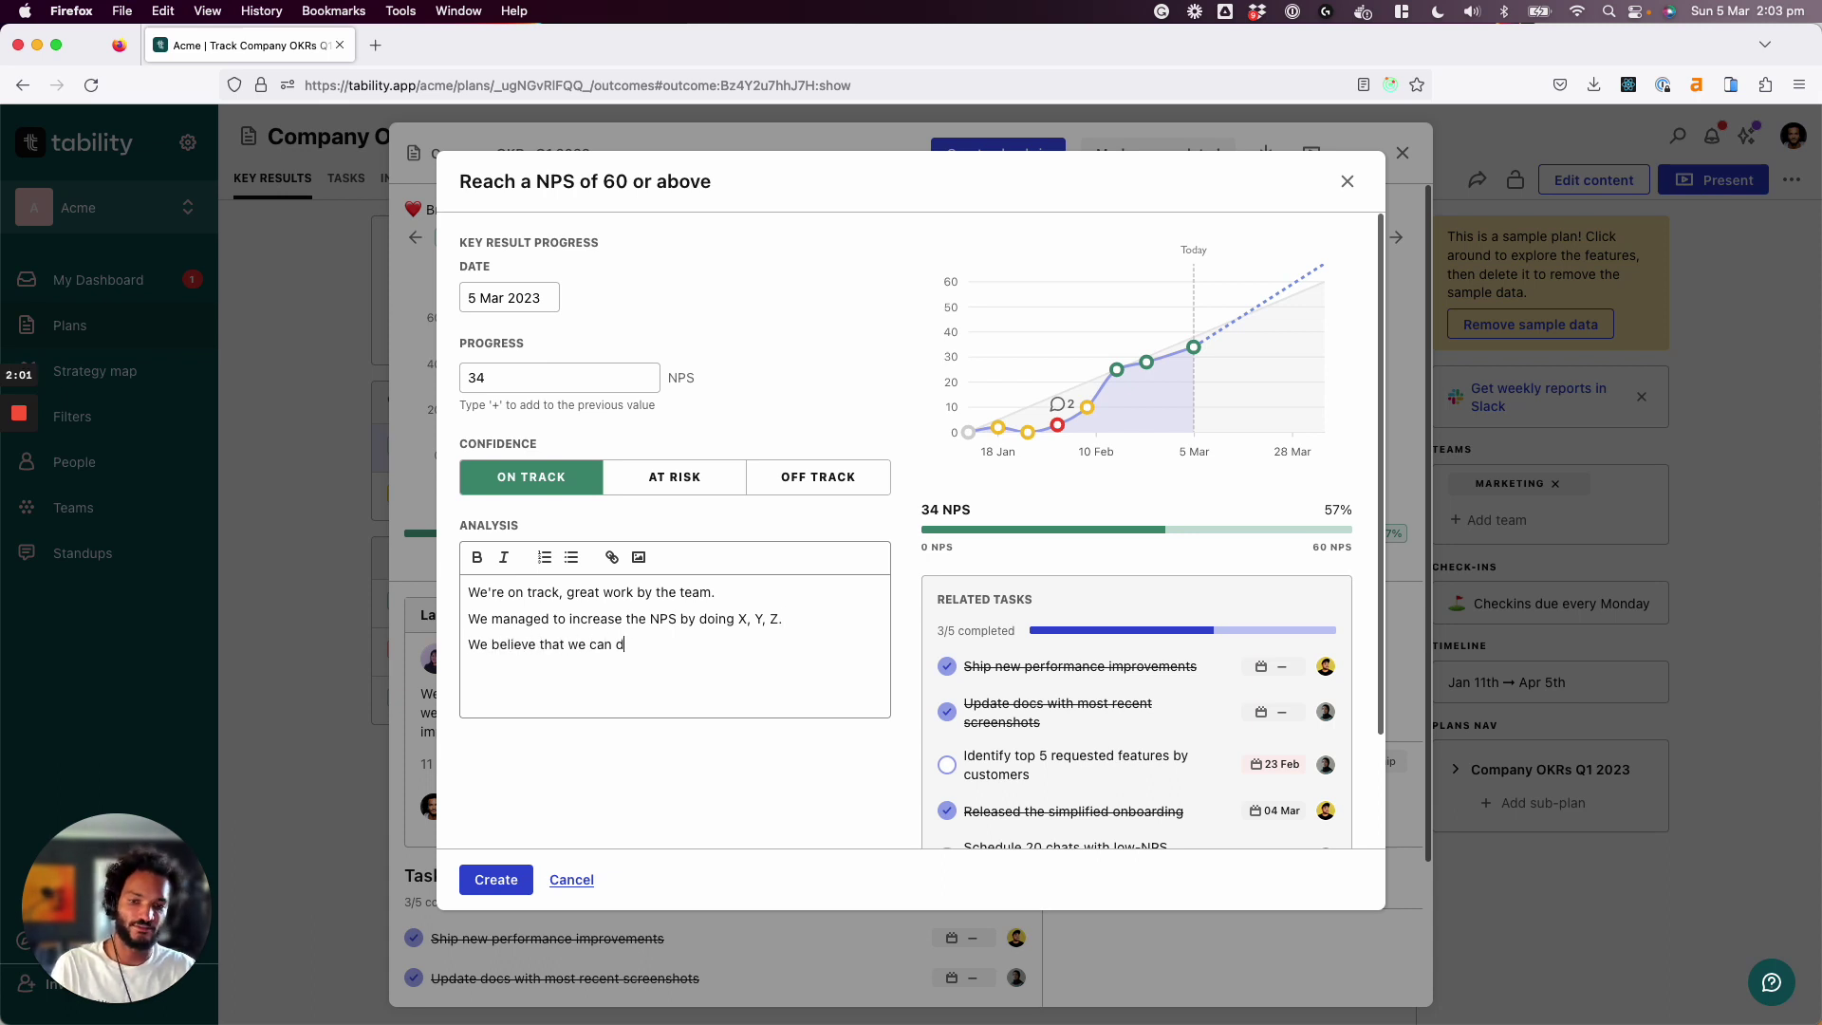
pyautogui.press('BackSpace')
pyautogui.write('still ma')
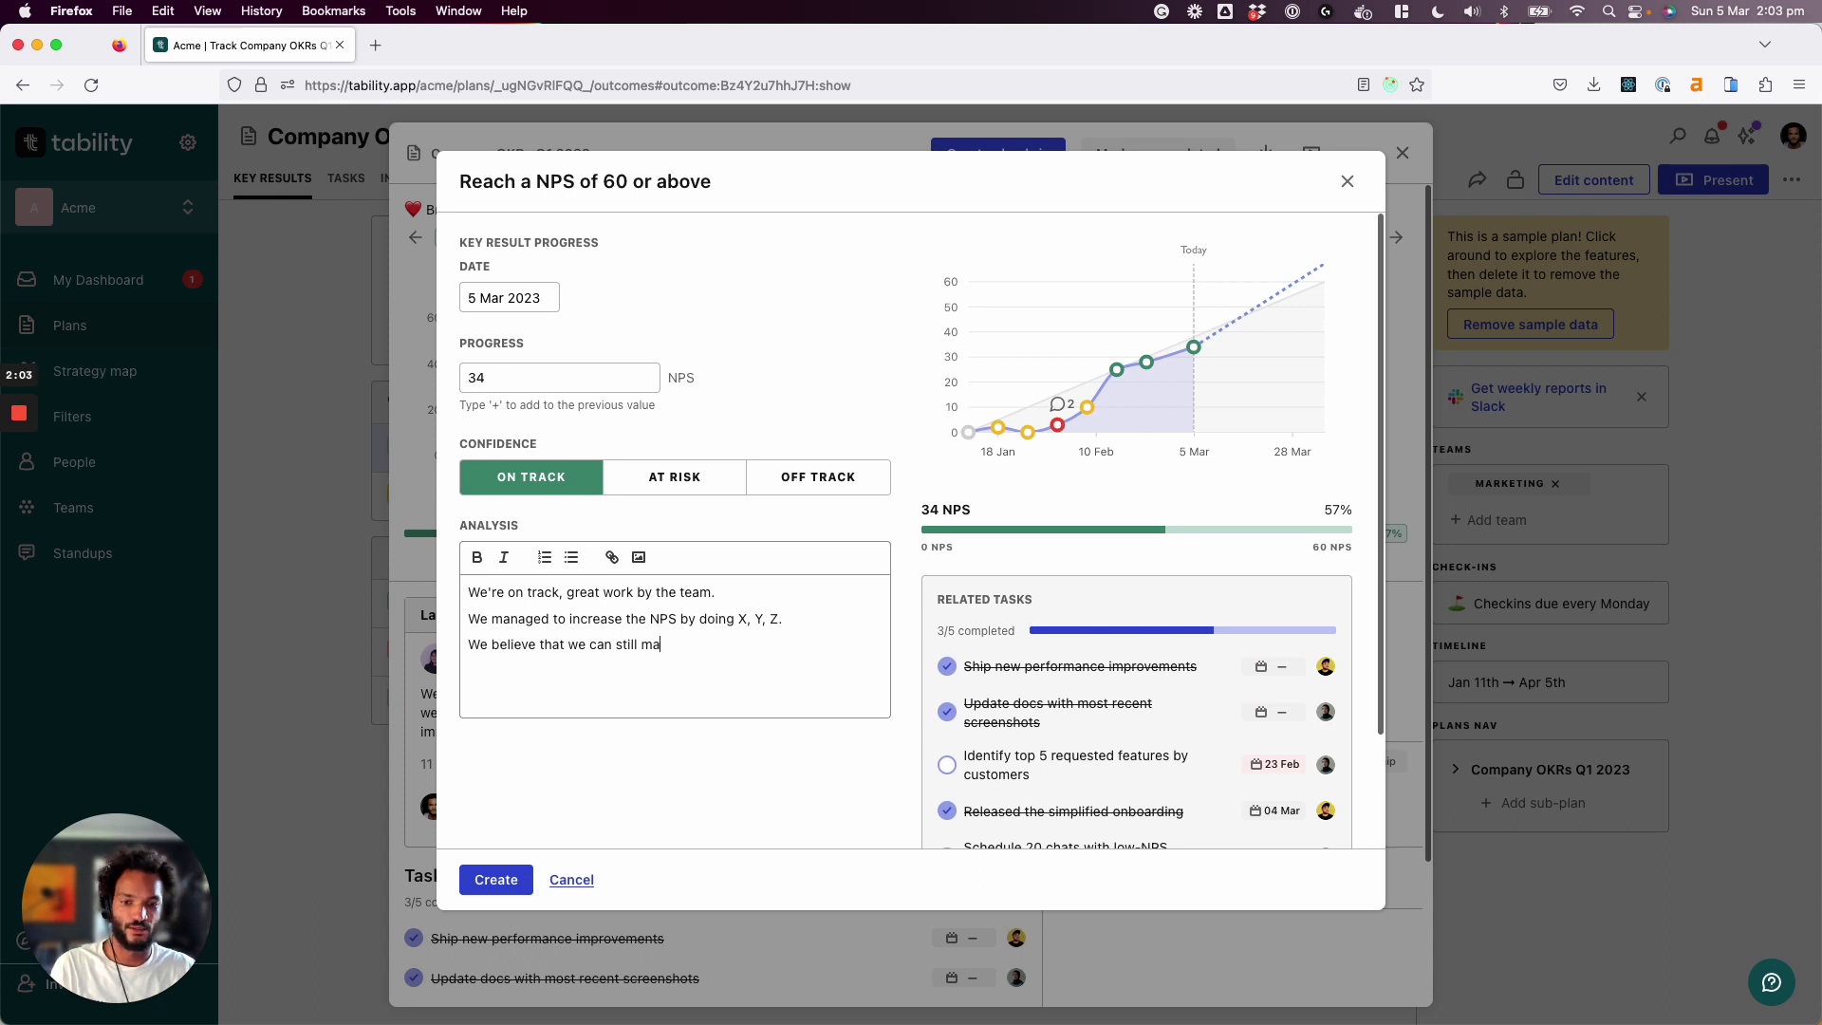
pyautogui.press('BackSpace')
pyautogui.press('BackSpace')
pyautogui.write('get to o')
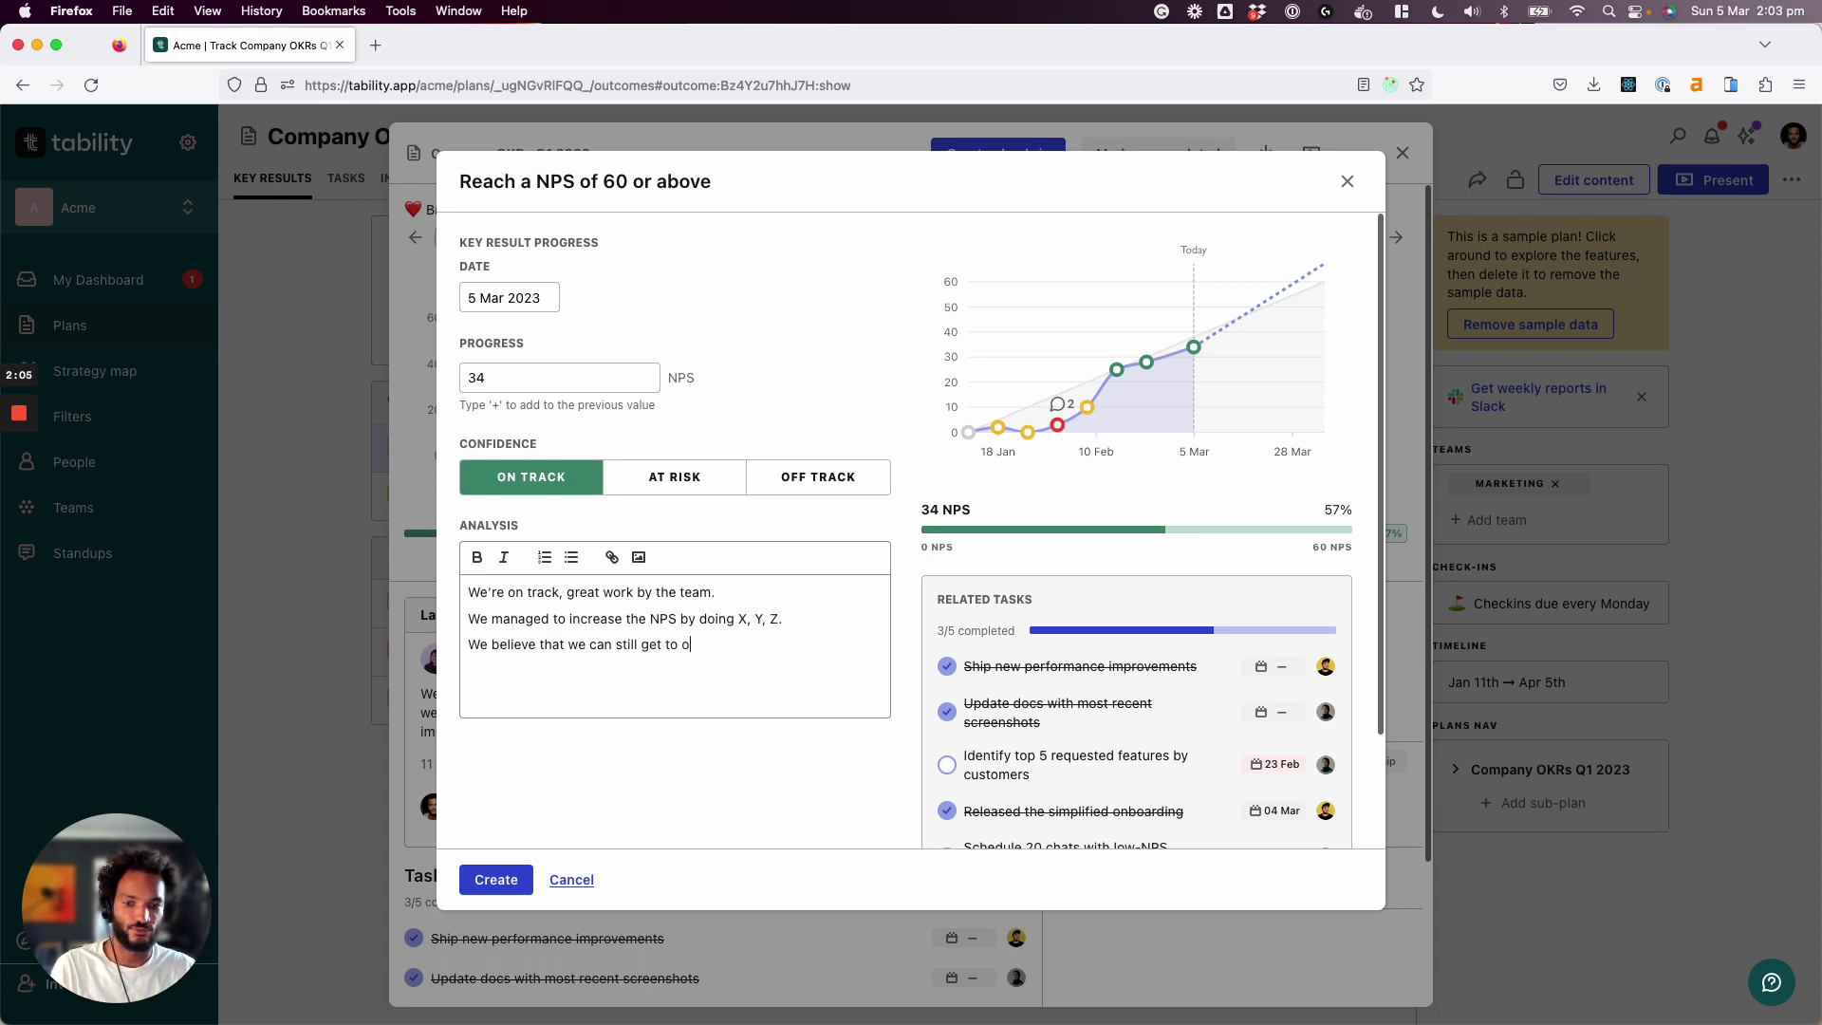
pyautogui.write('ur goal')
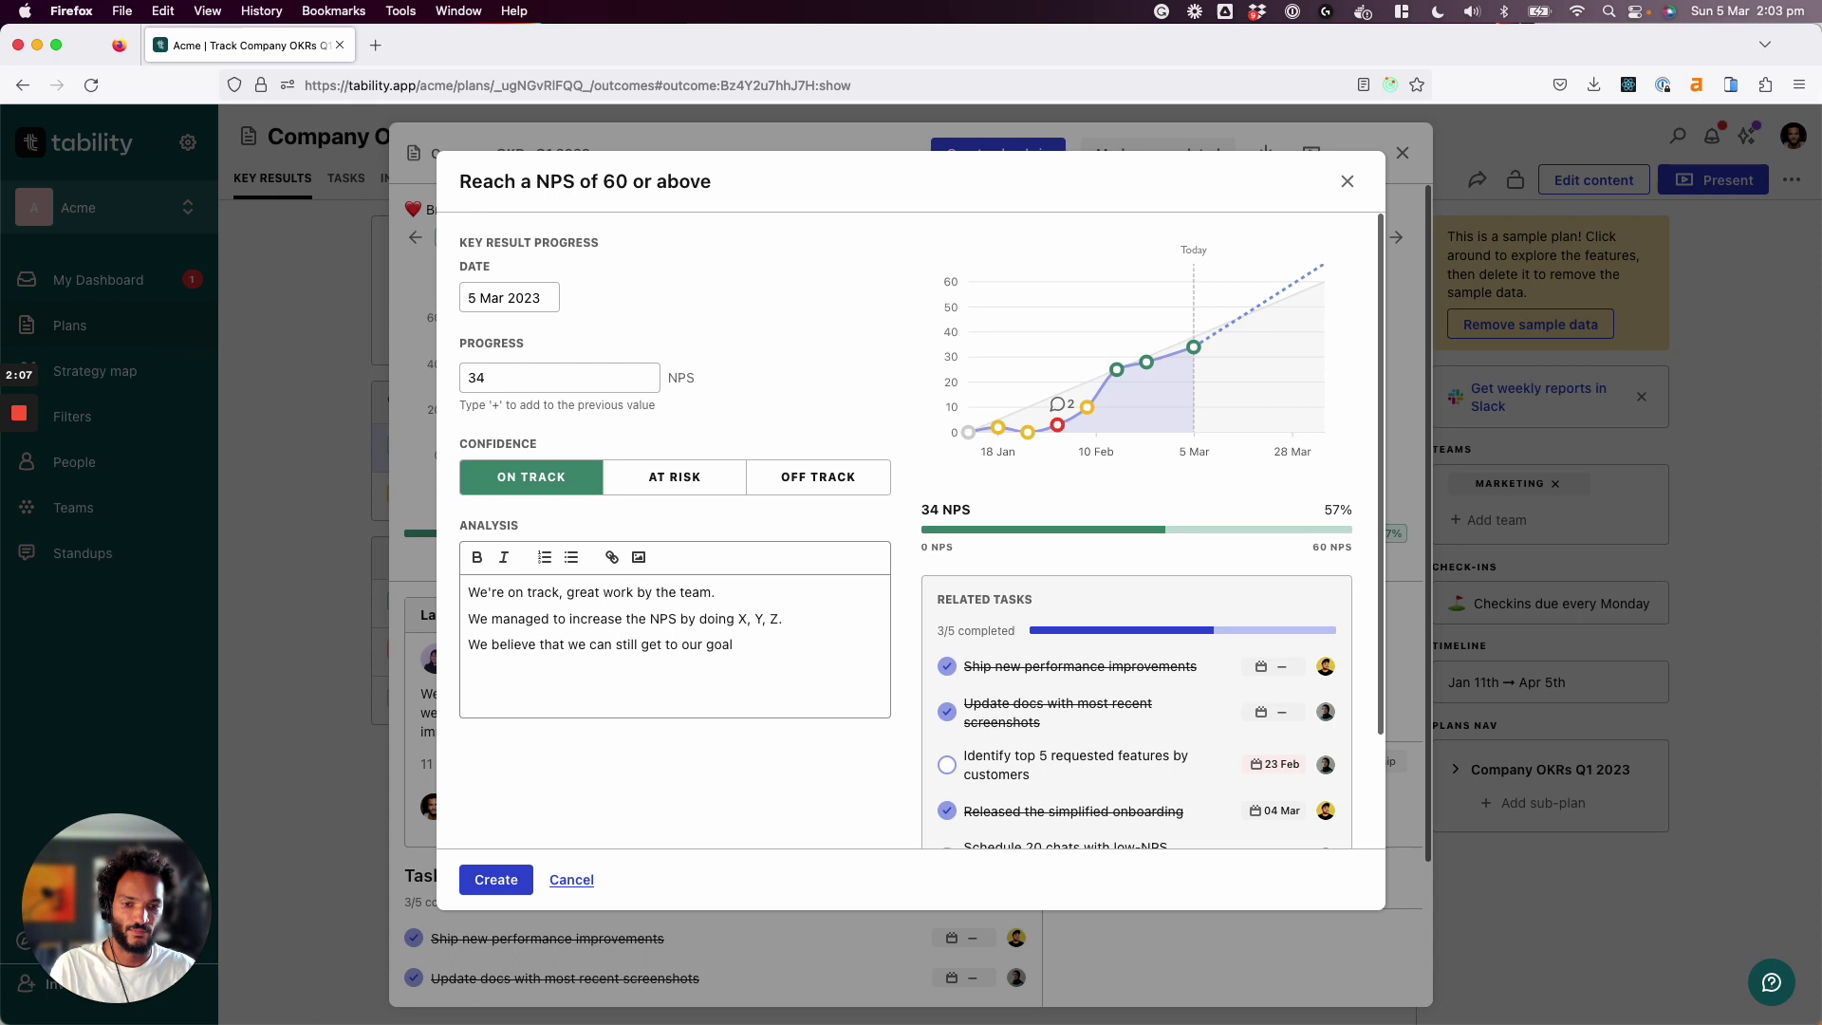
pyautogui.write('s fi w')
pyautogui.write('we d')
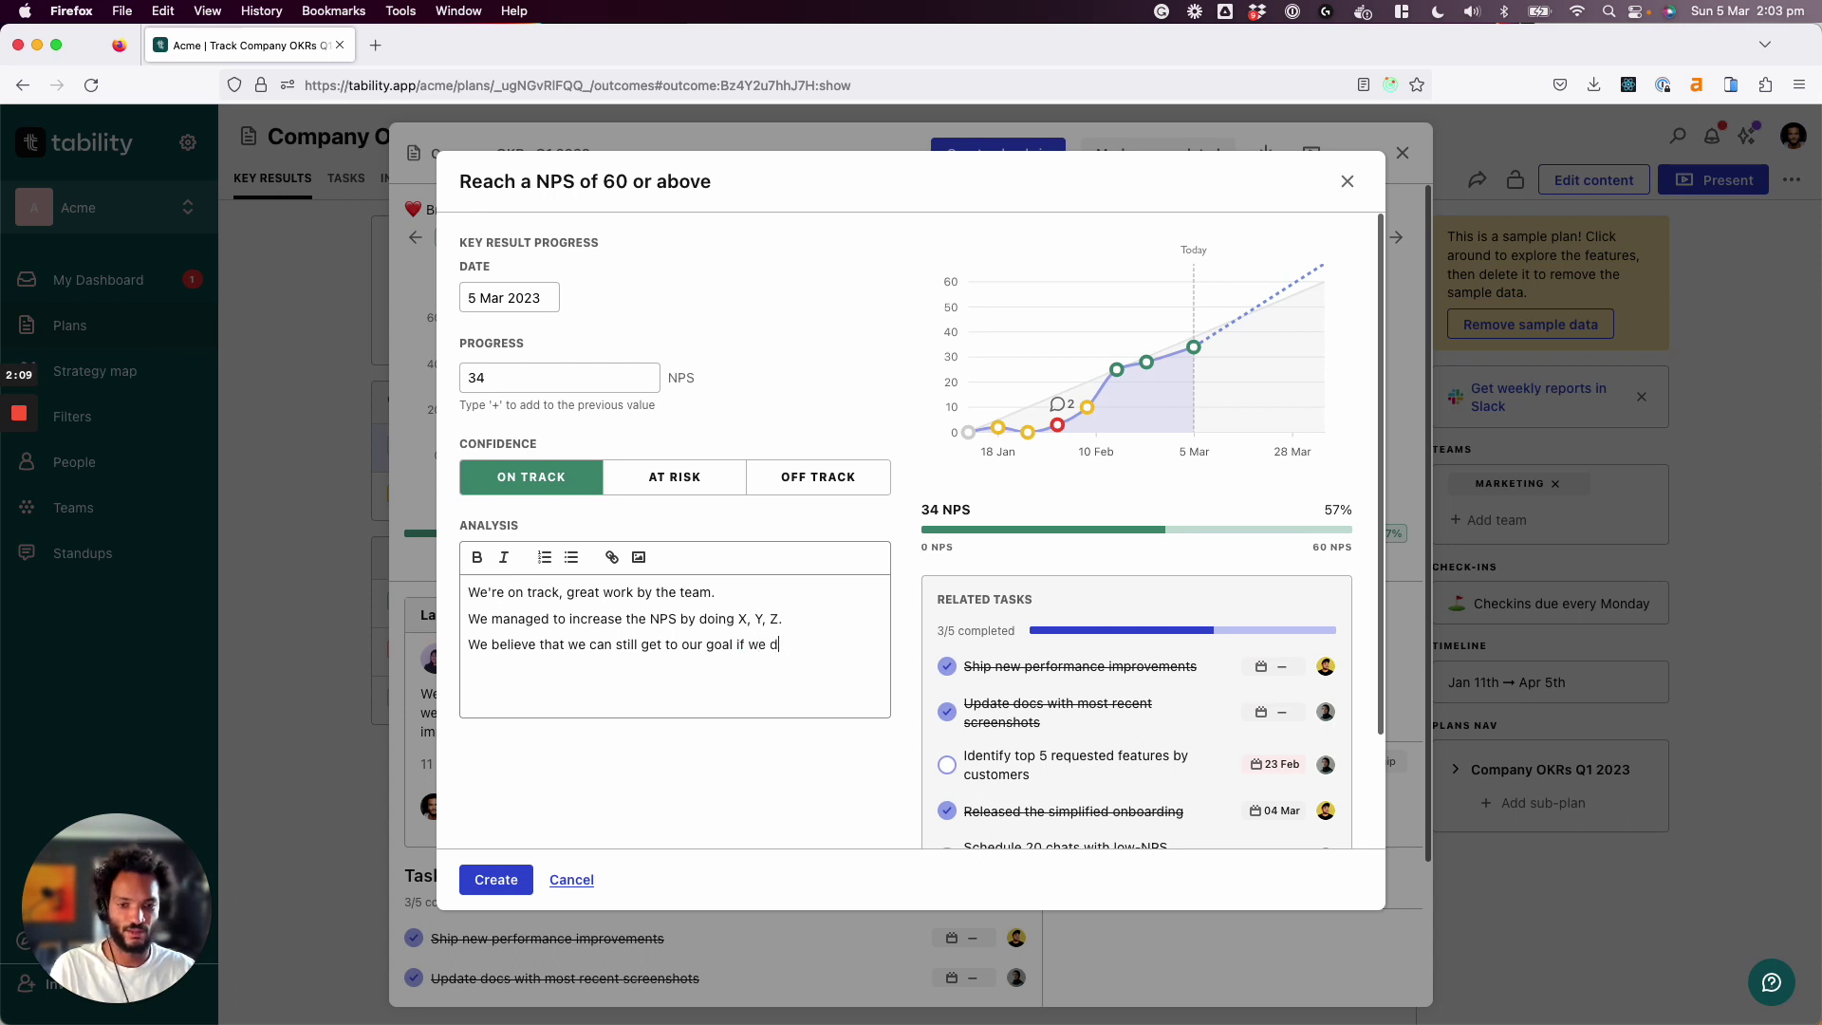
pyautogui.write('o A, B, C.')
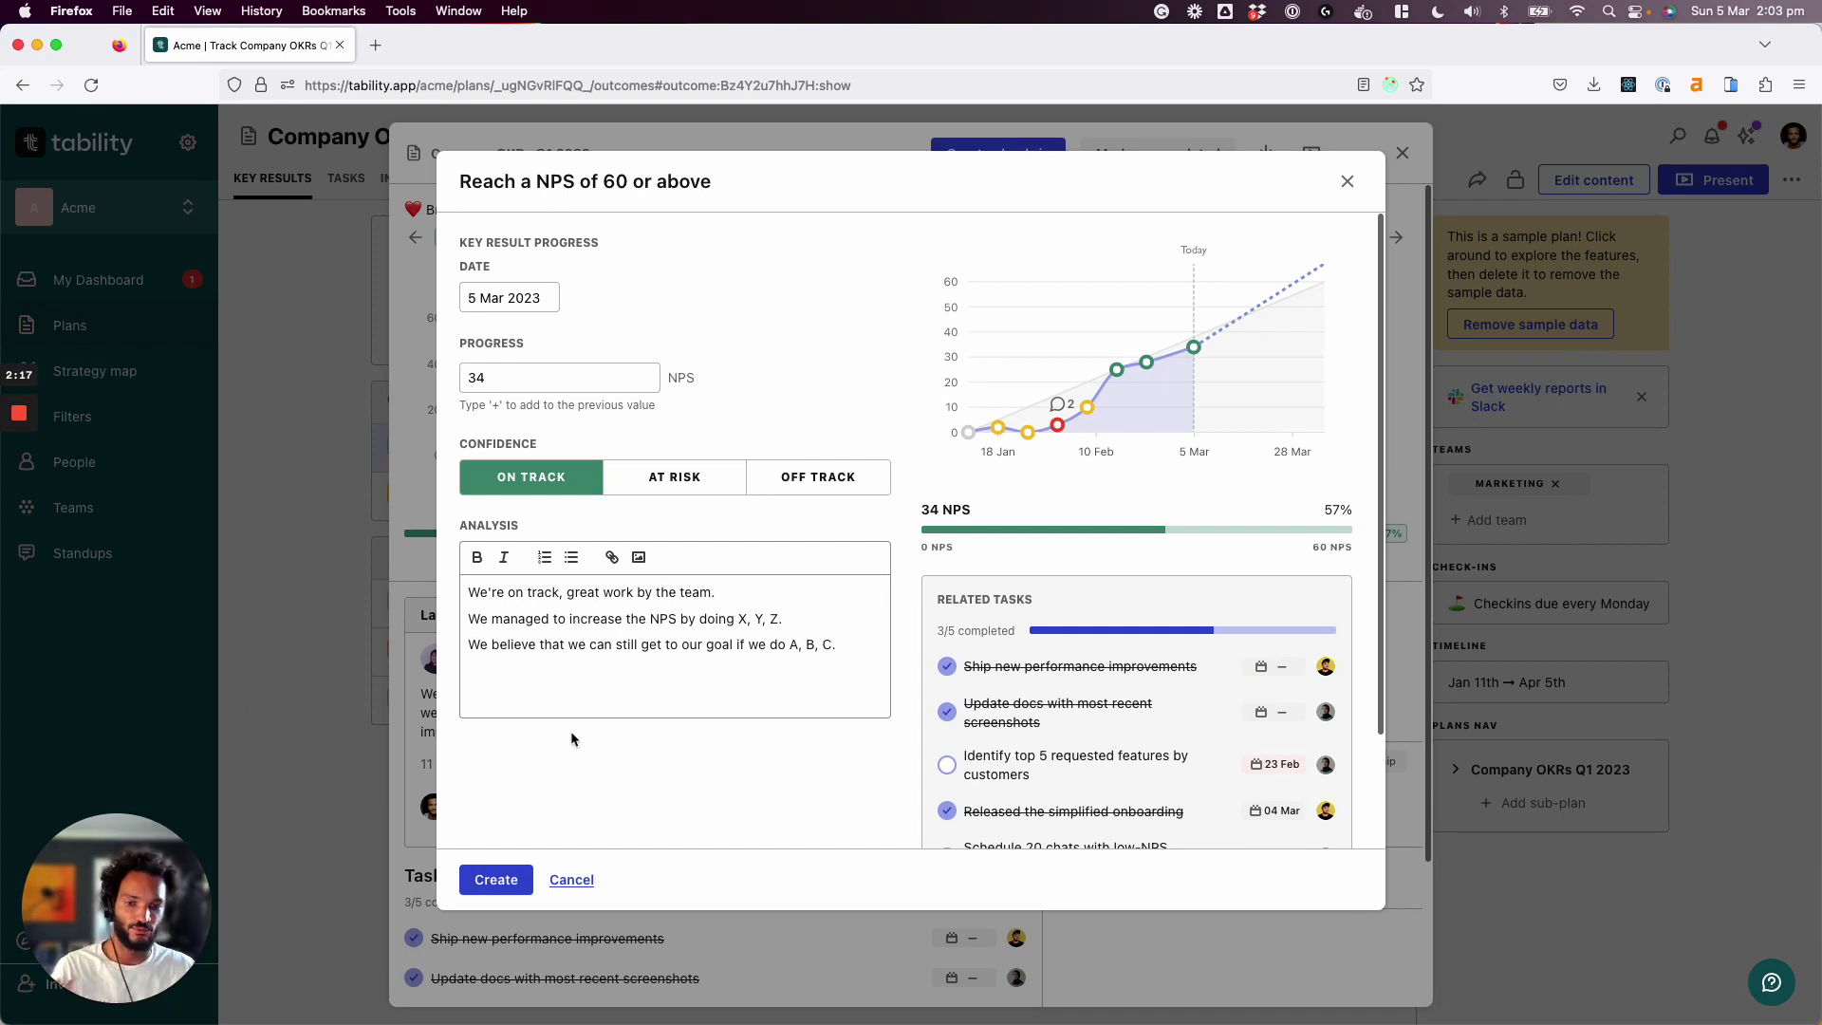
pyautogui.scroll(-3, 1091, 807)
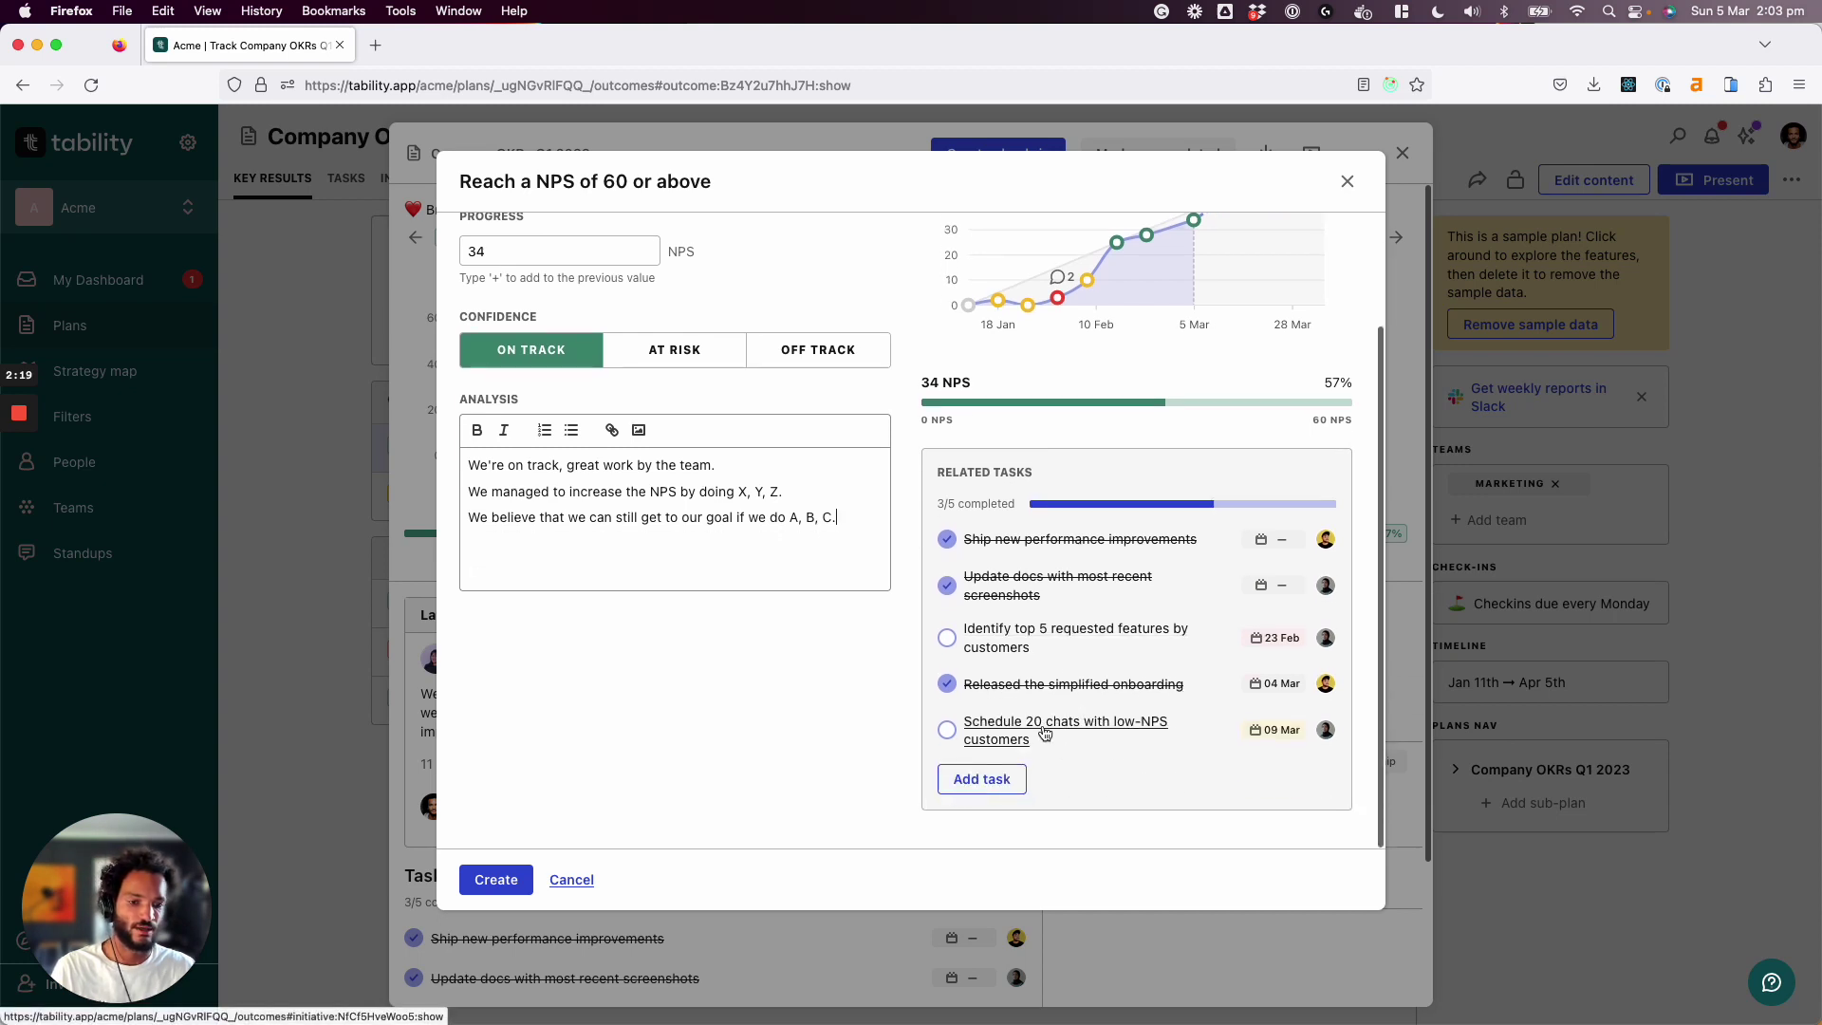
pyautogui.scroll(3, 954, 554)
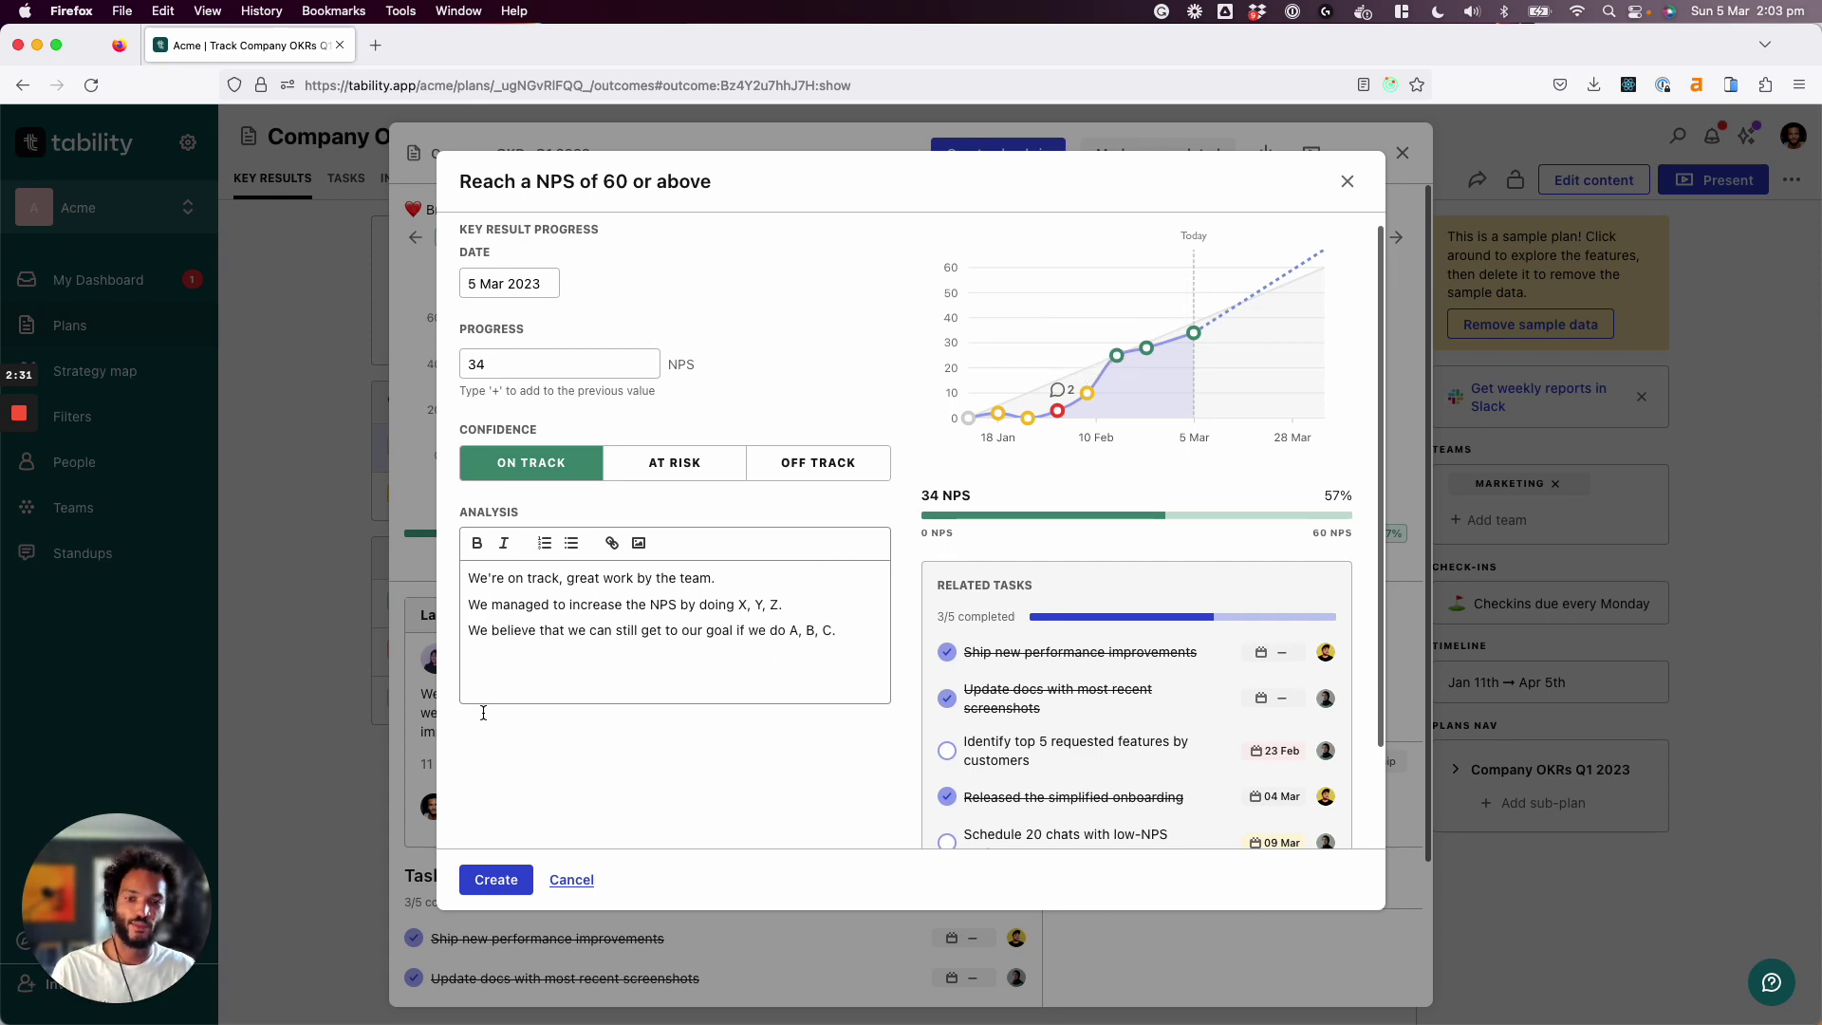
# Save the 34 NPS check-in and mark 'Identify top 5 requested features by customers' done.
pyautogui.click(491, 877)
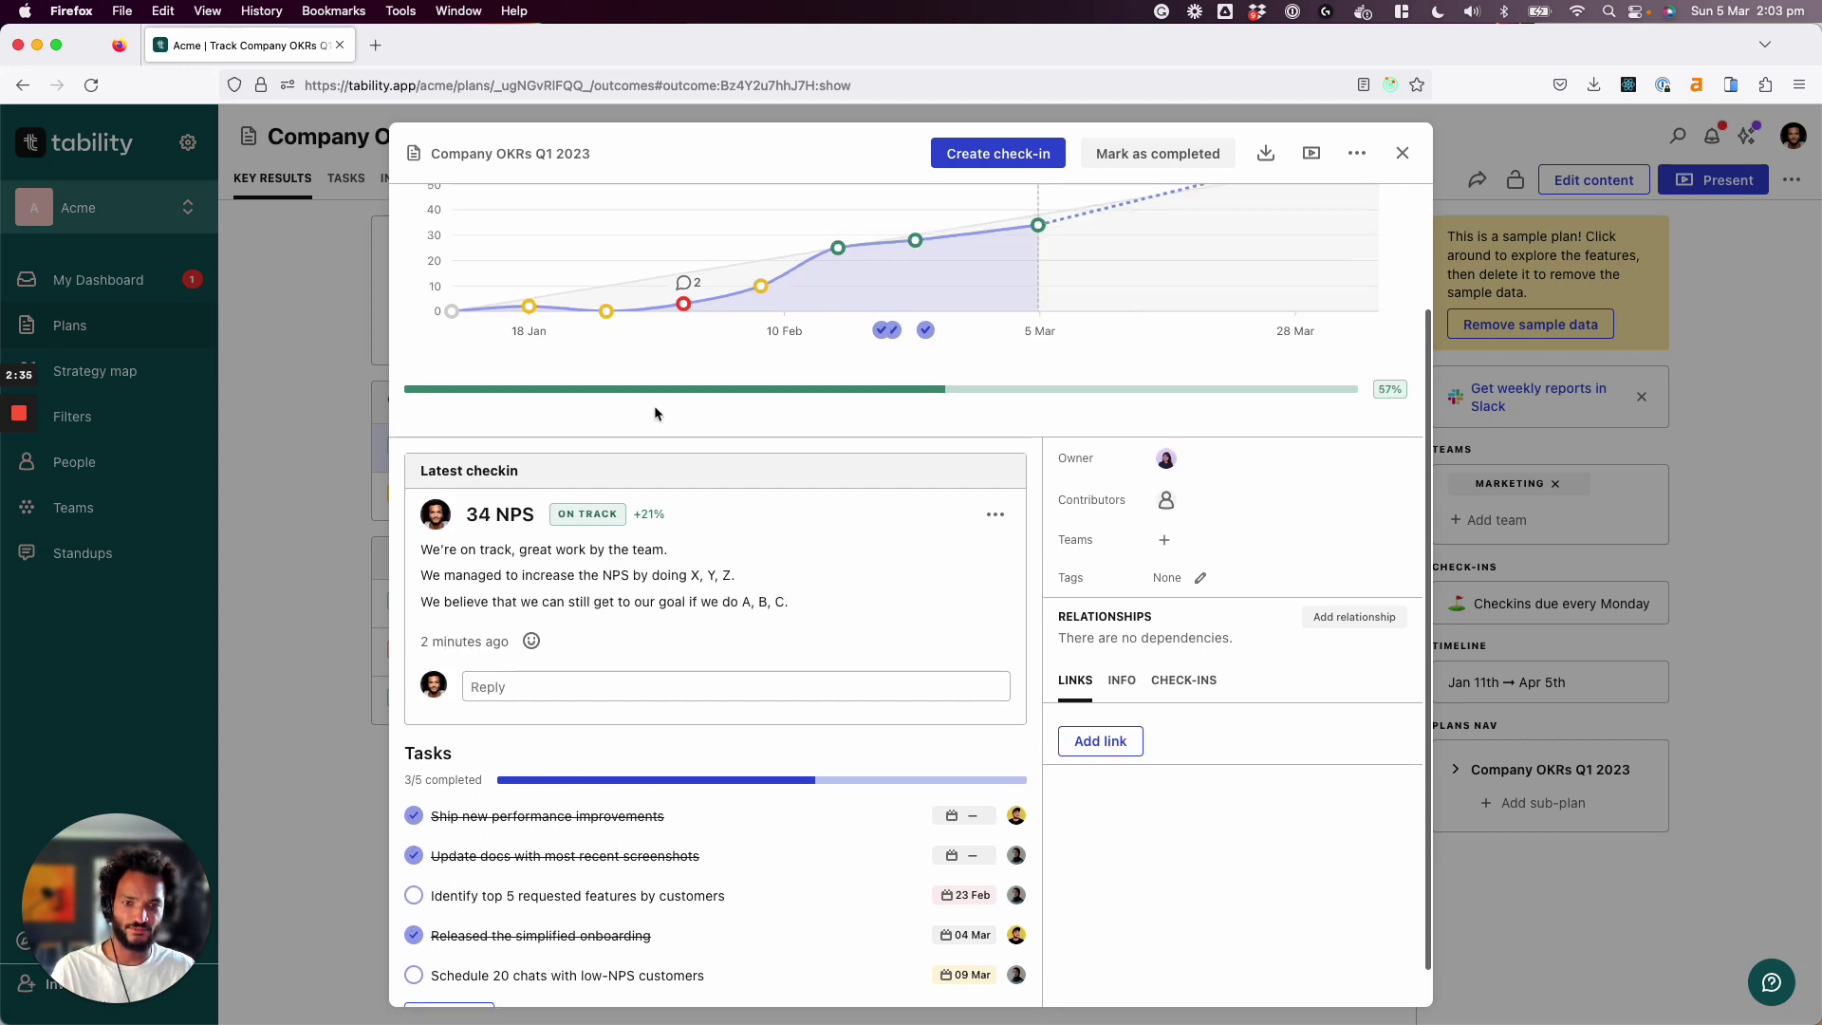
pyautogui.click(413, 895)
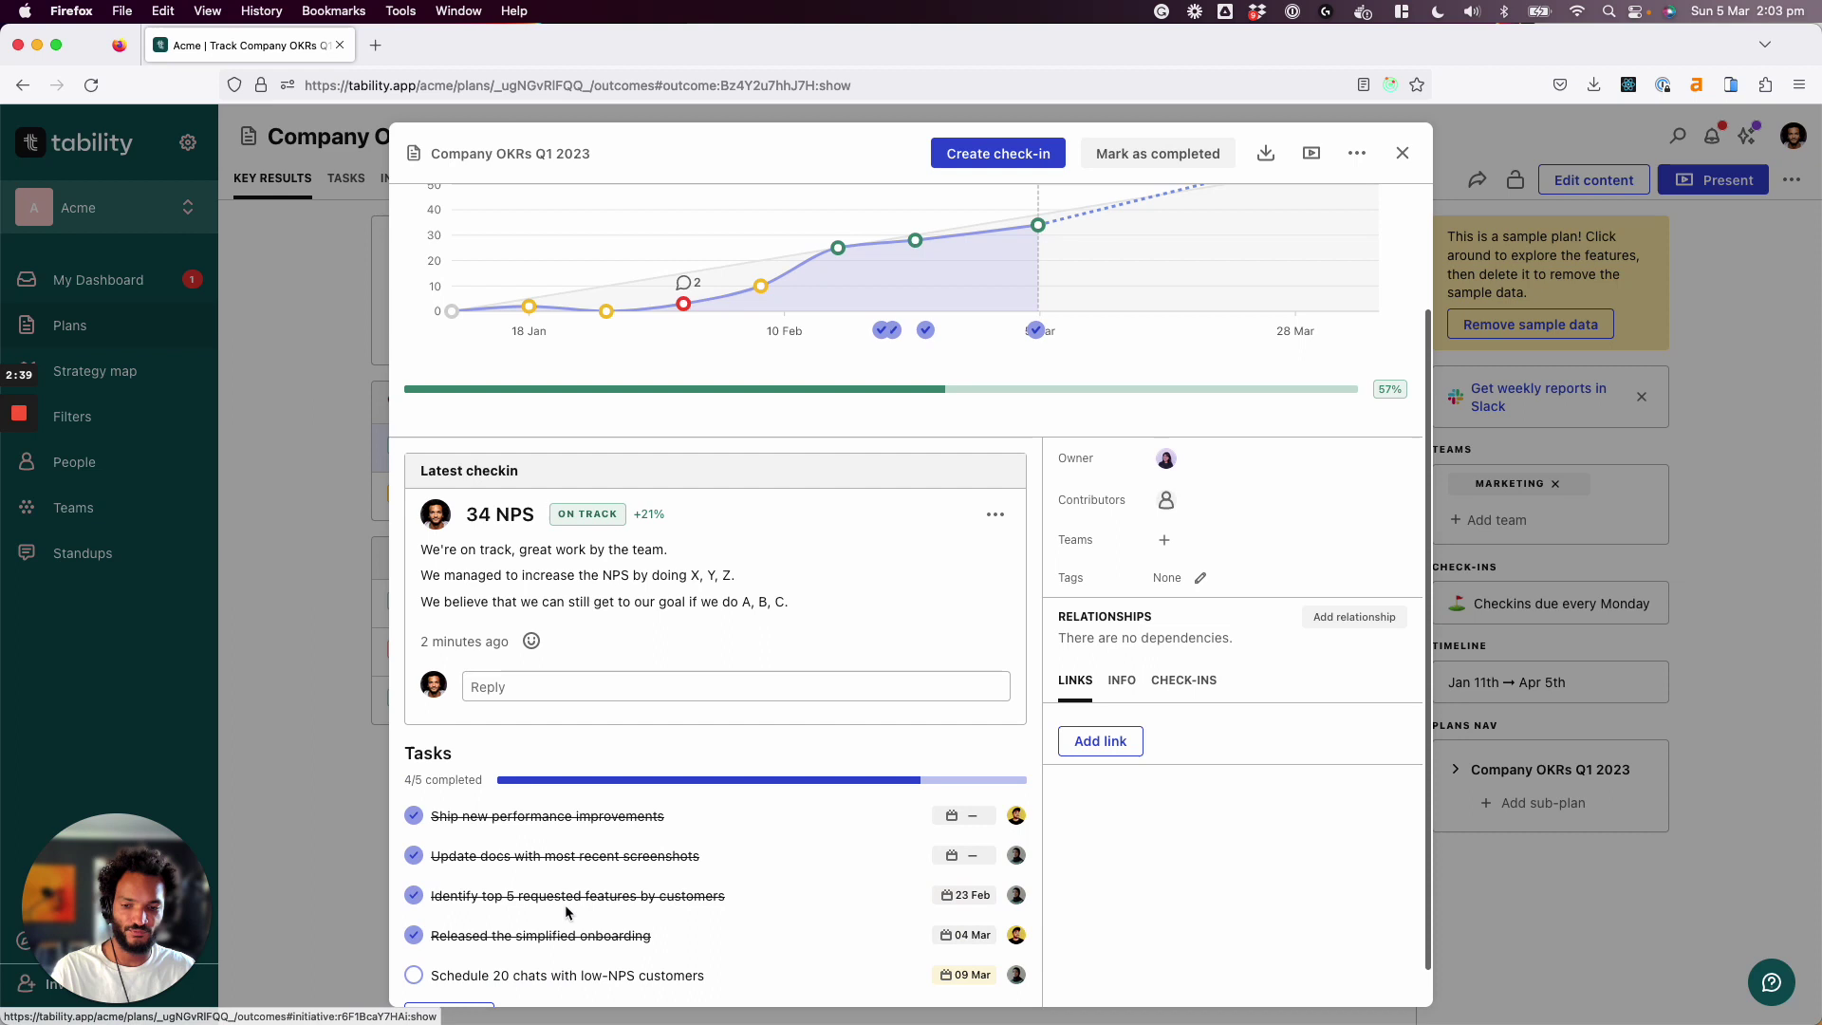
pyautogui.scroll(3, 854, 870)
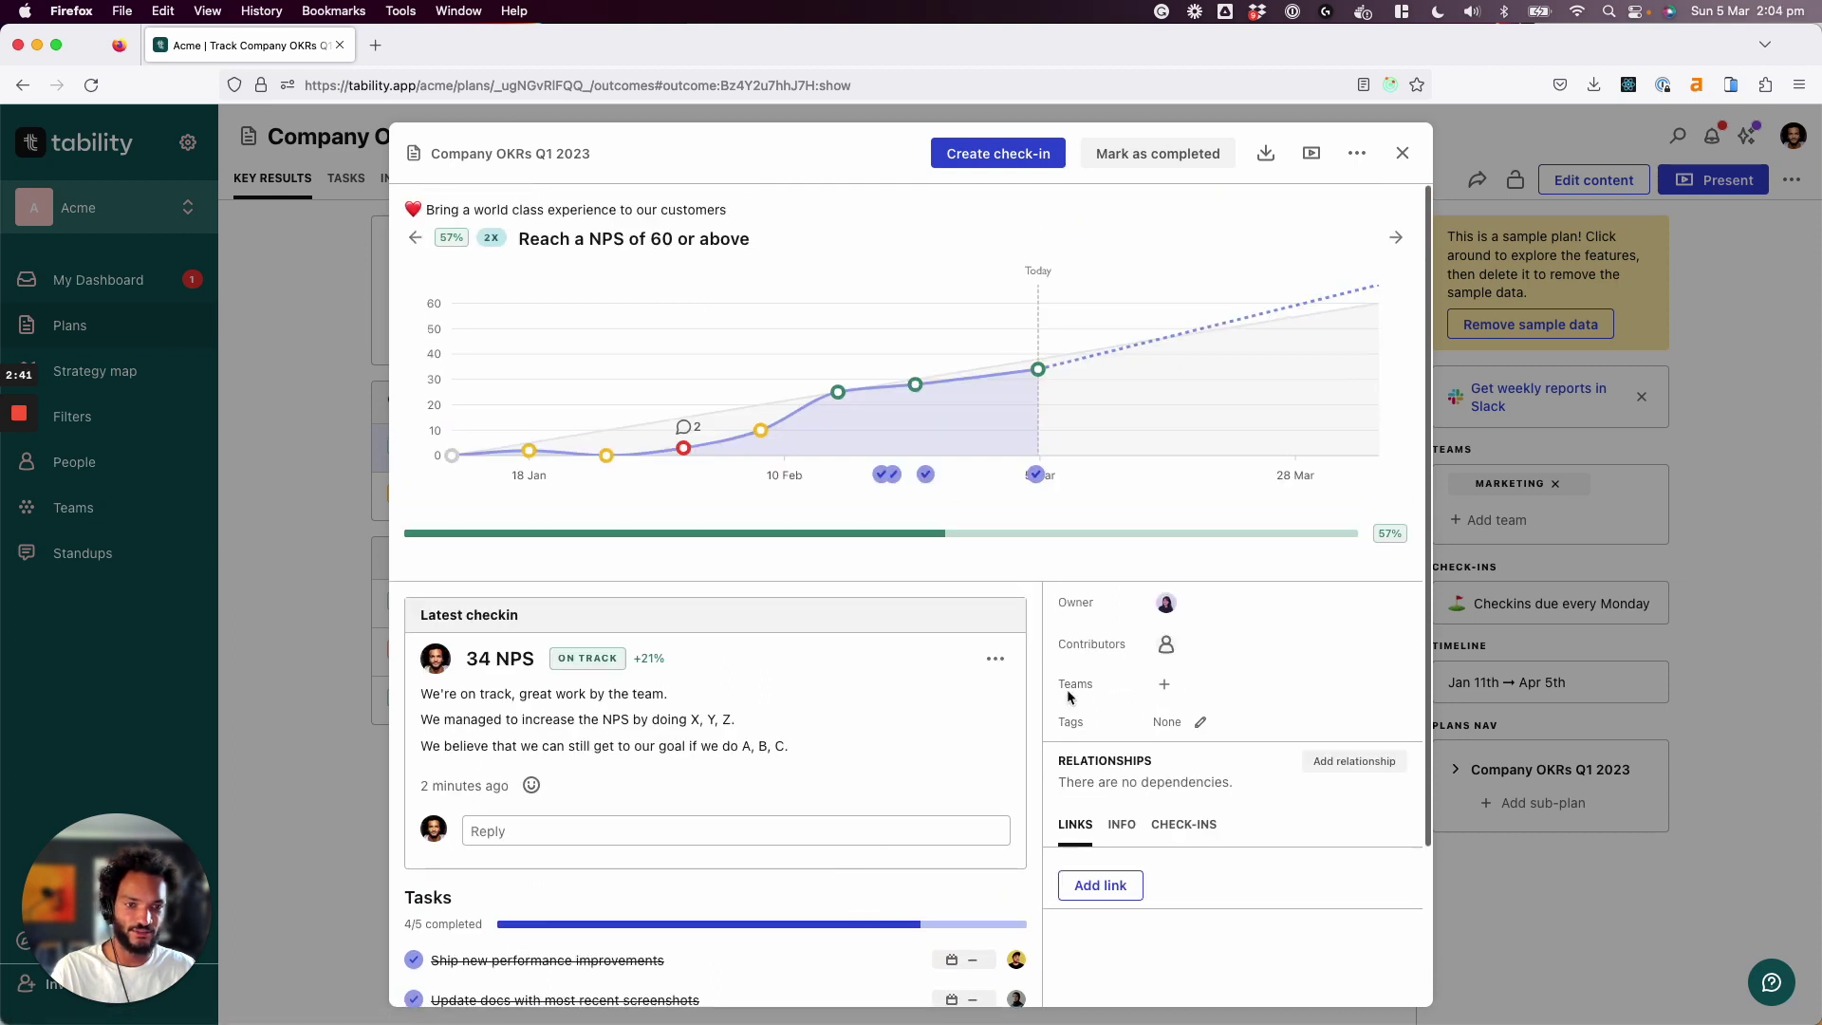
pyautogui.moveTo(1037, 482)
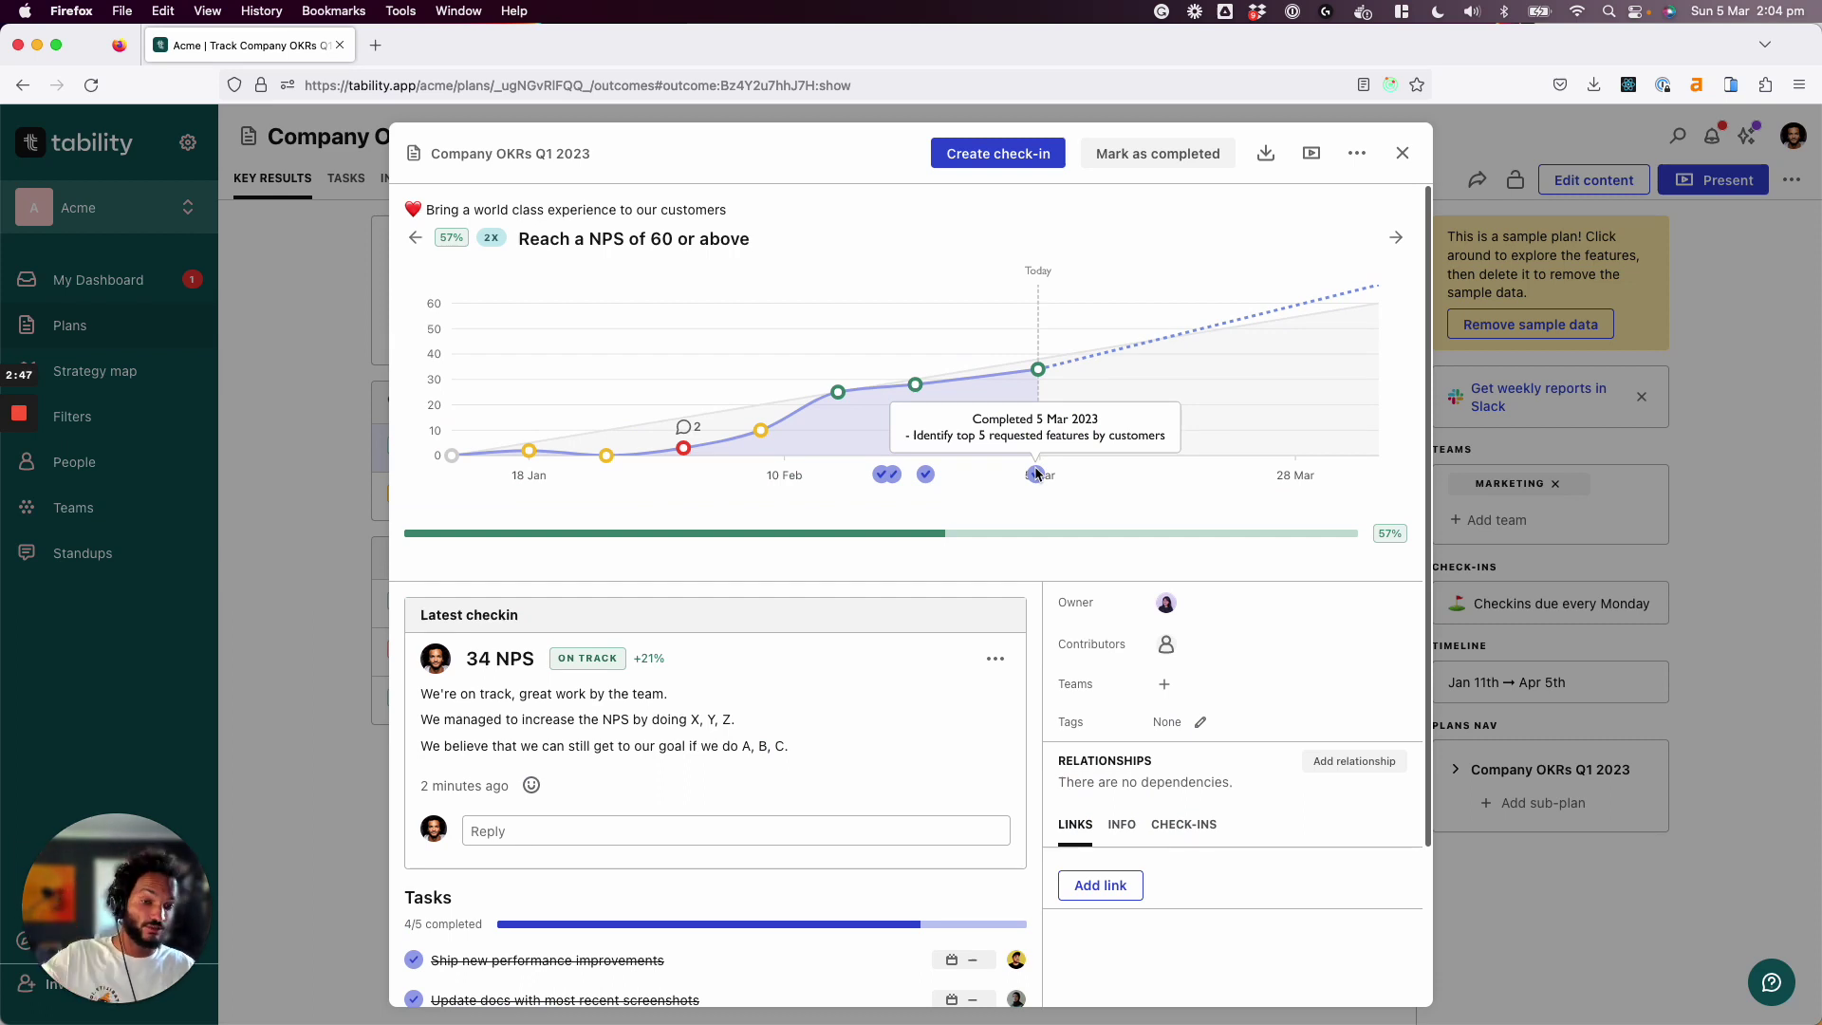
pyautogui.moveTo(916, 385)
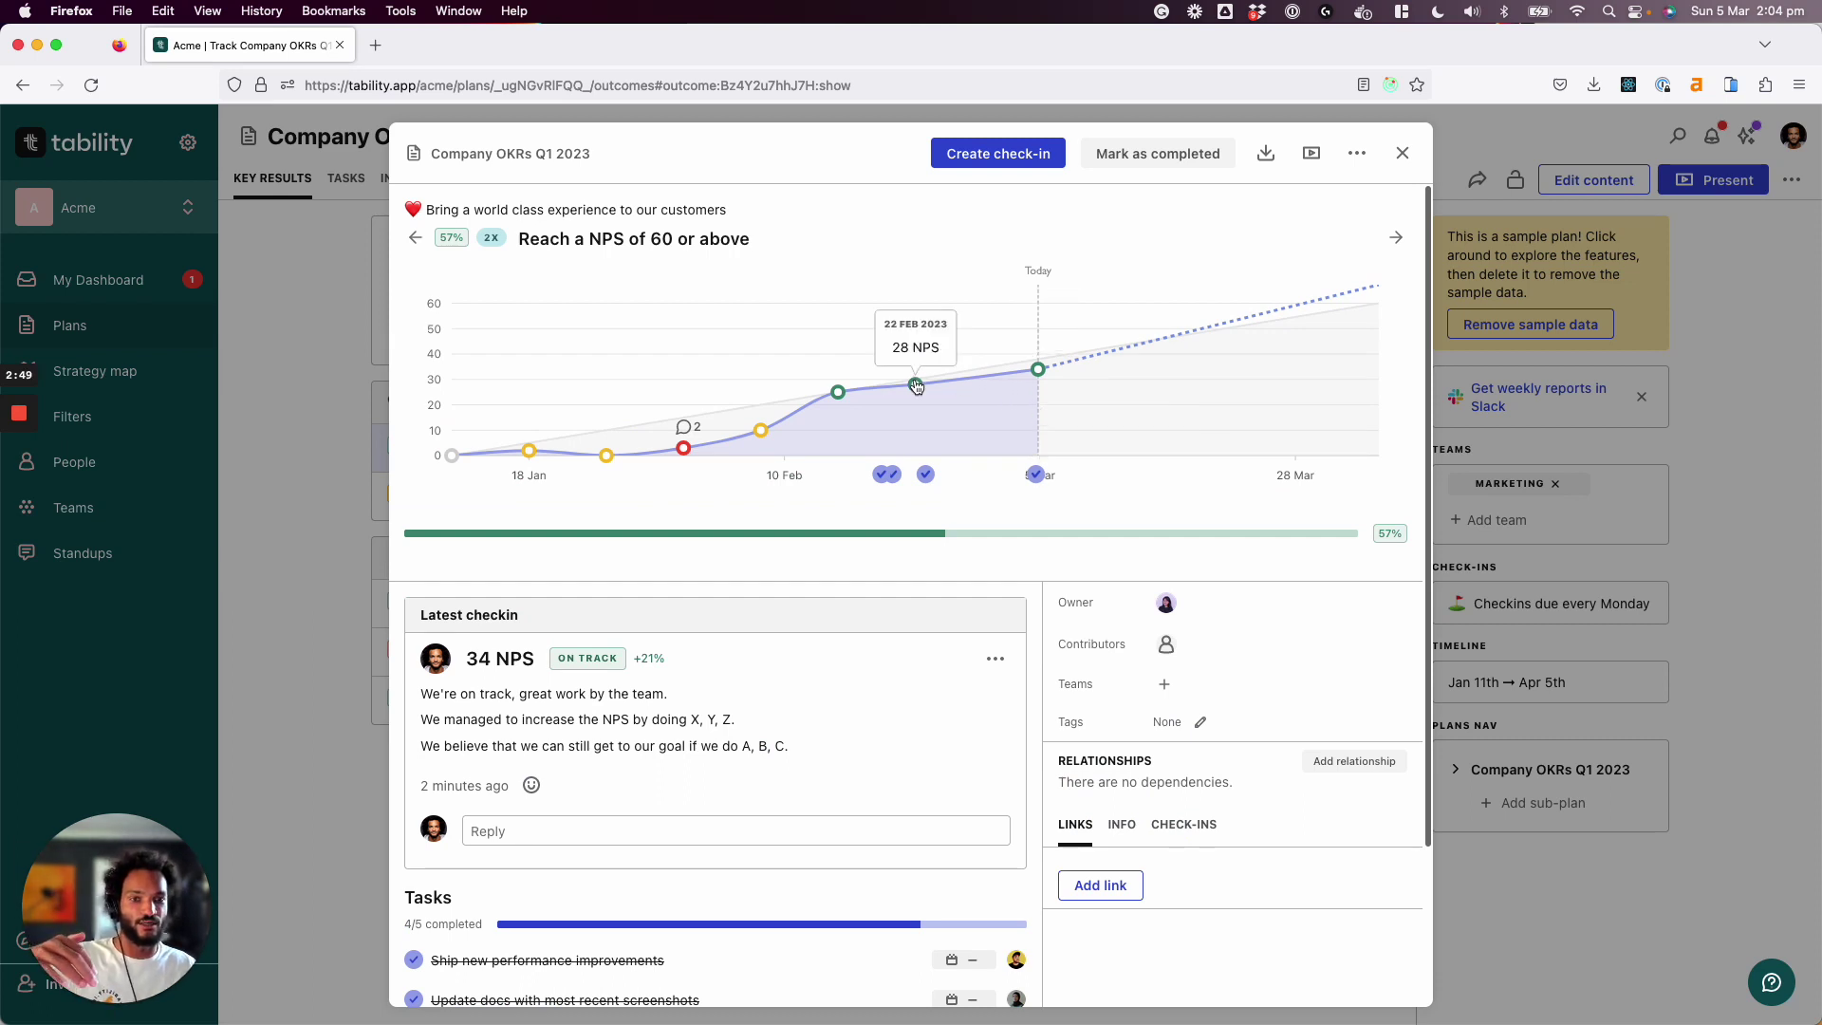
pyautogui.moveTo(1044, 370)
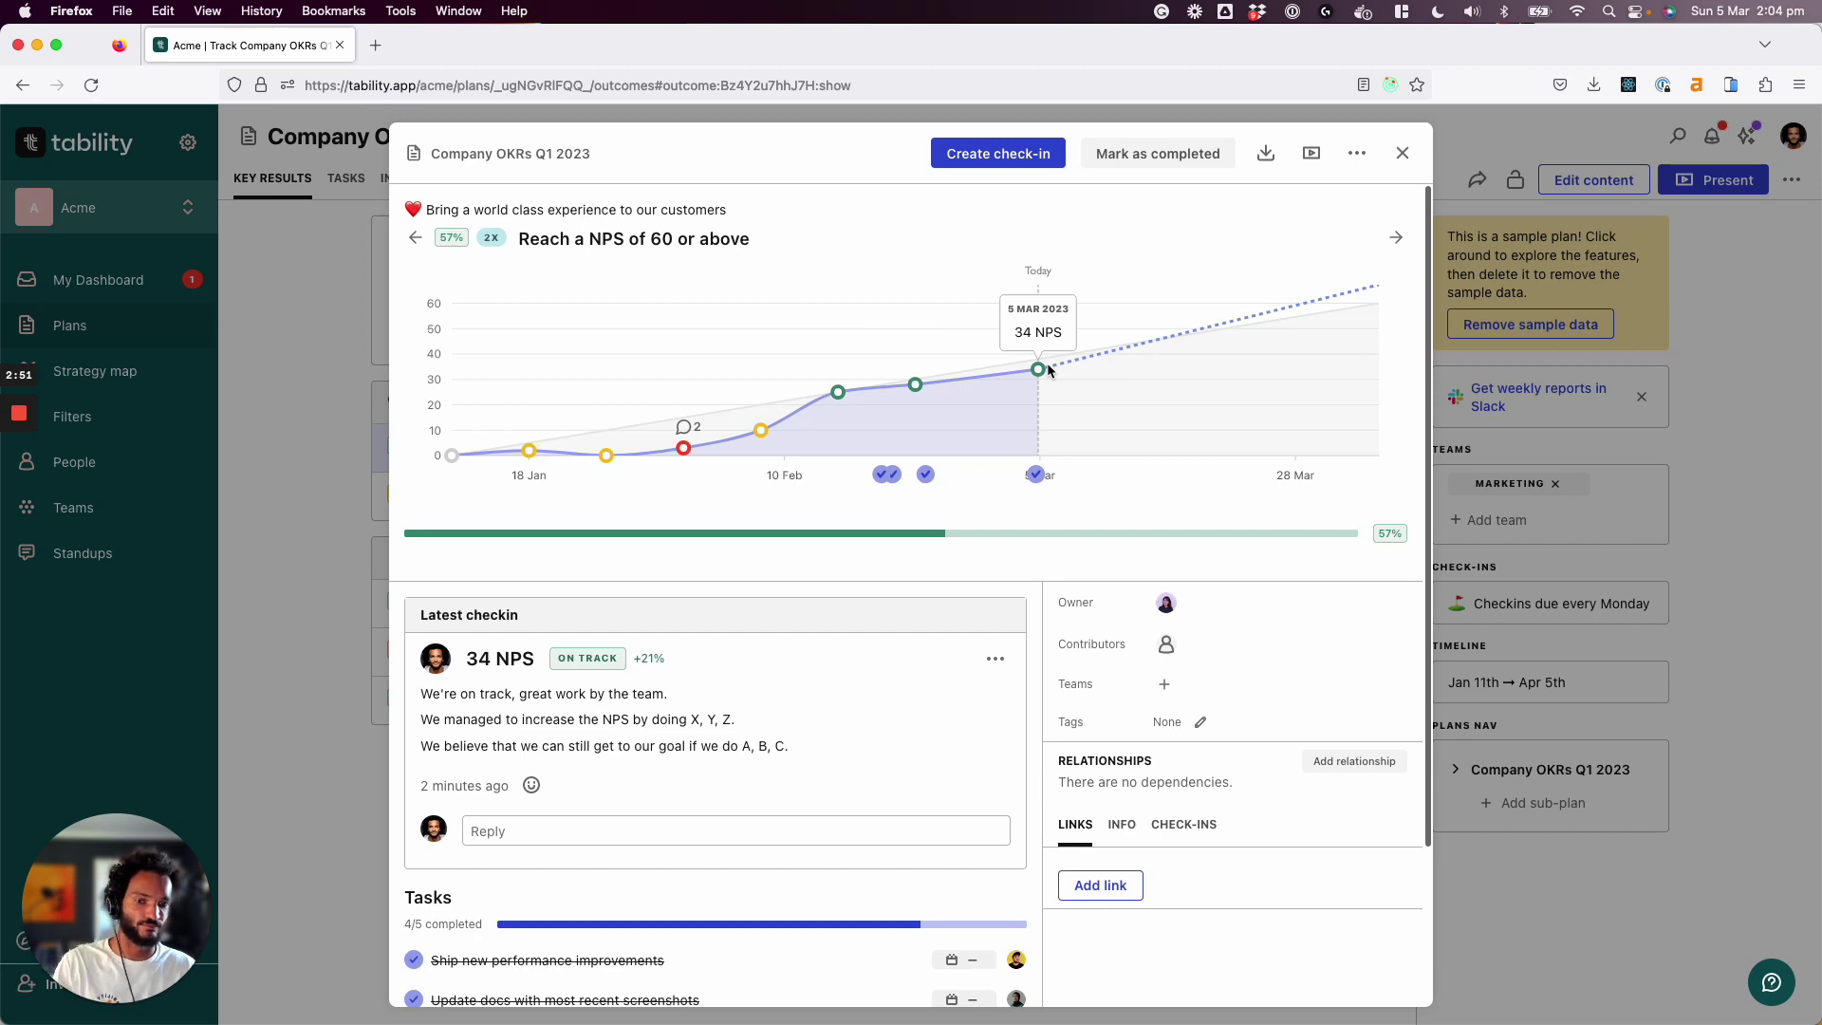
pyautogui.scroll(-3, 812, 778)
pyautogui.scroll(1, 457, 490)
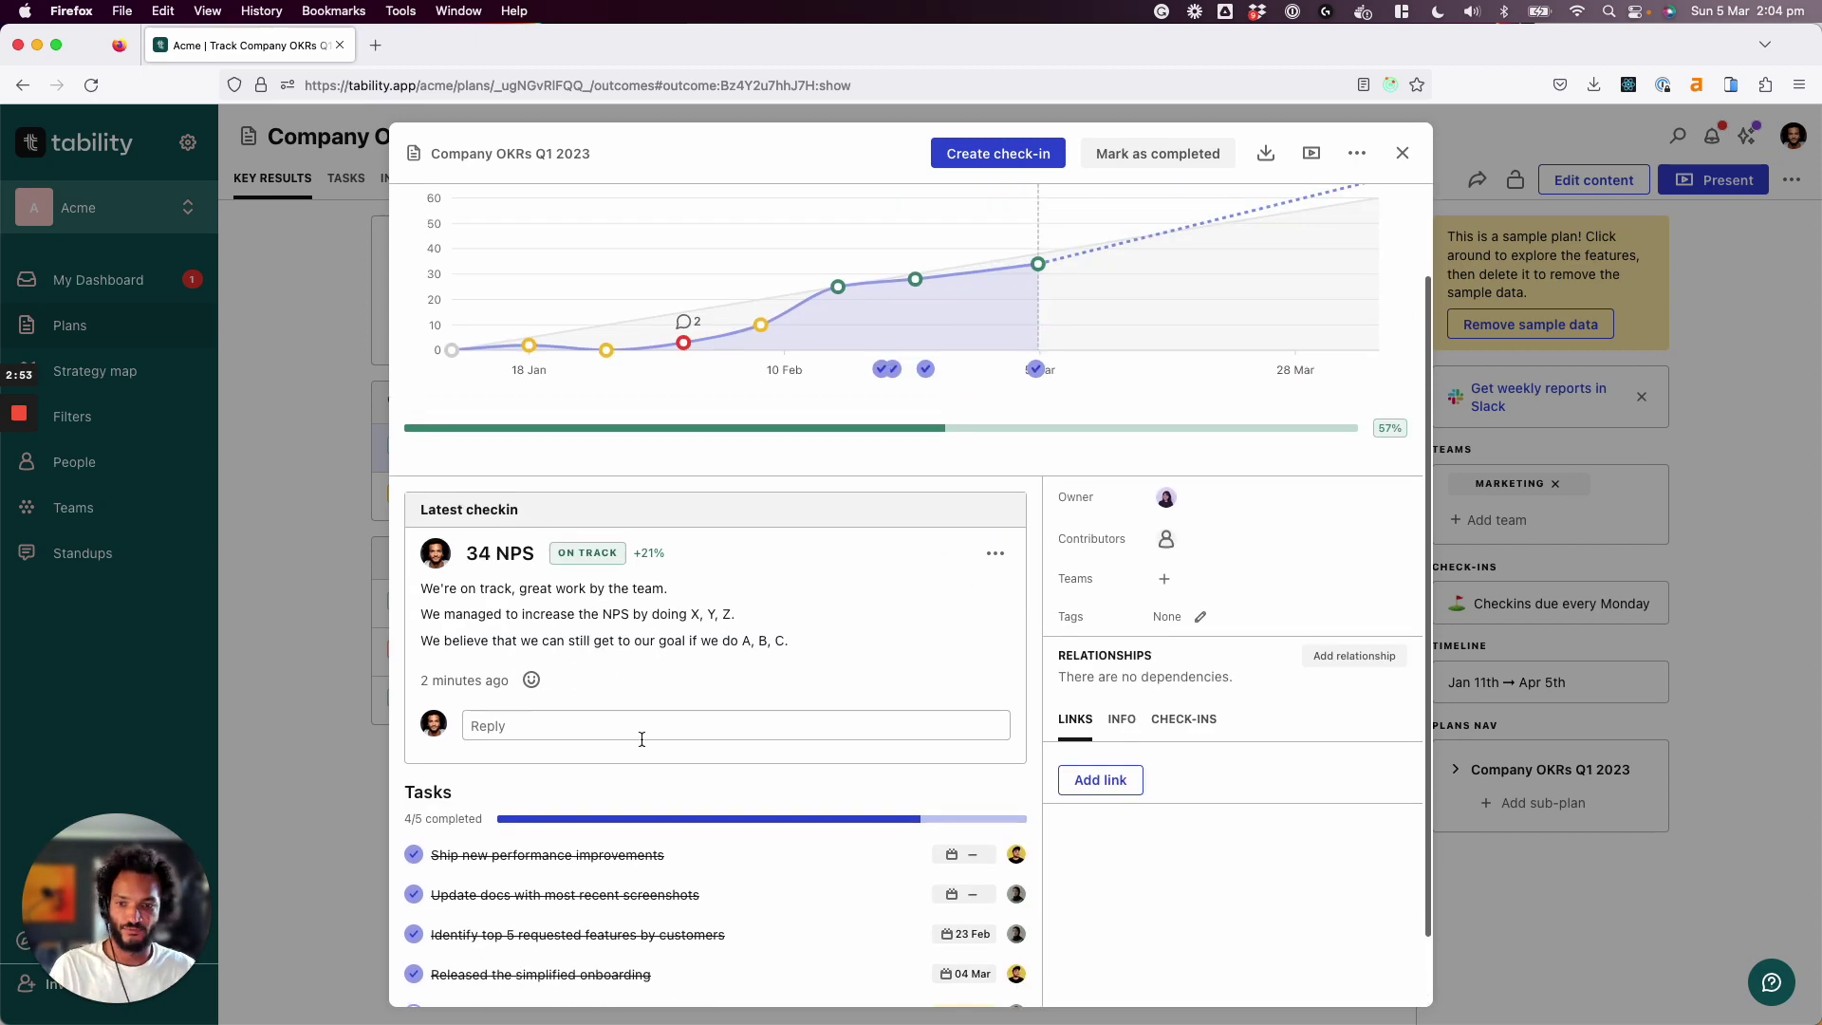
# Close the key result details and show the Company OKRs Q1 2023 plan in presentation view.
pyautogui.click(267, 439)
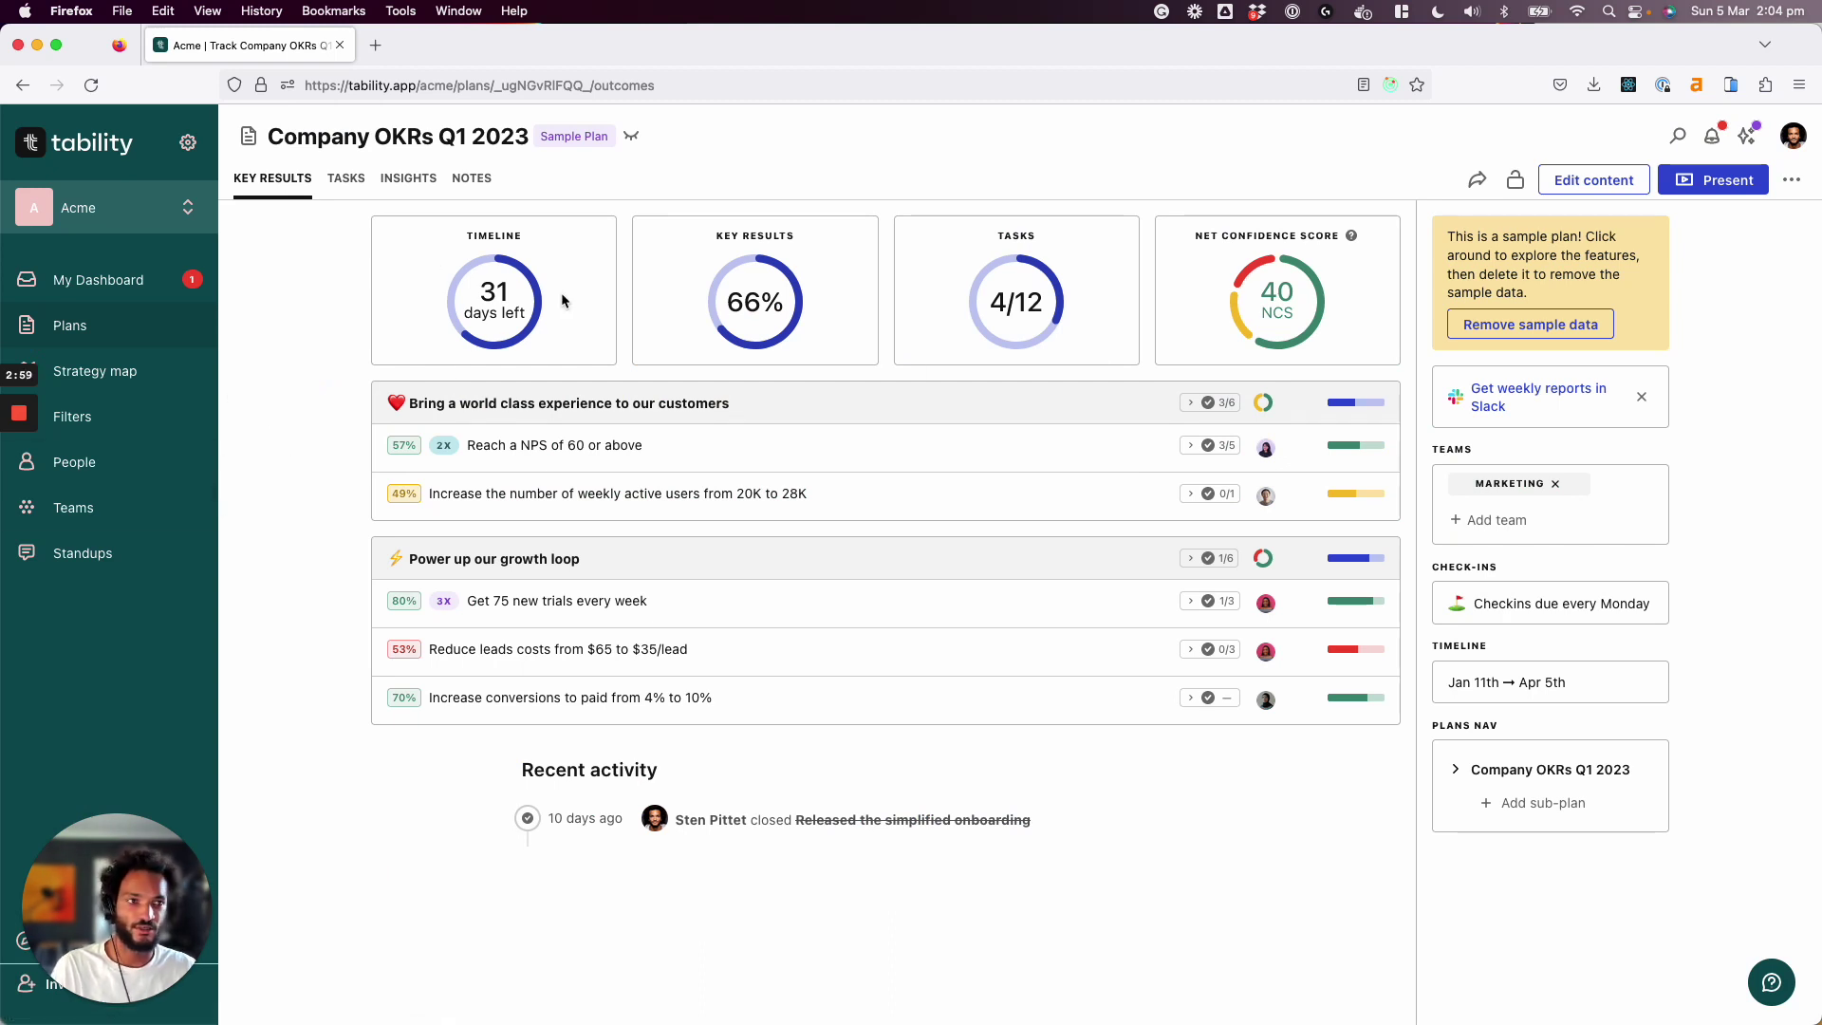
pyautogui.click(1725, 182)
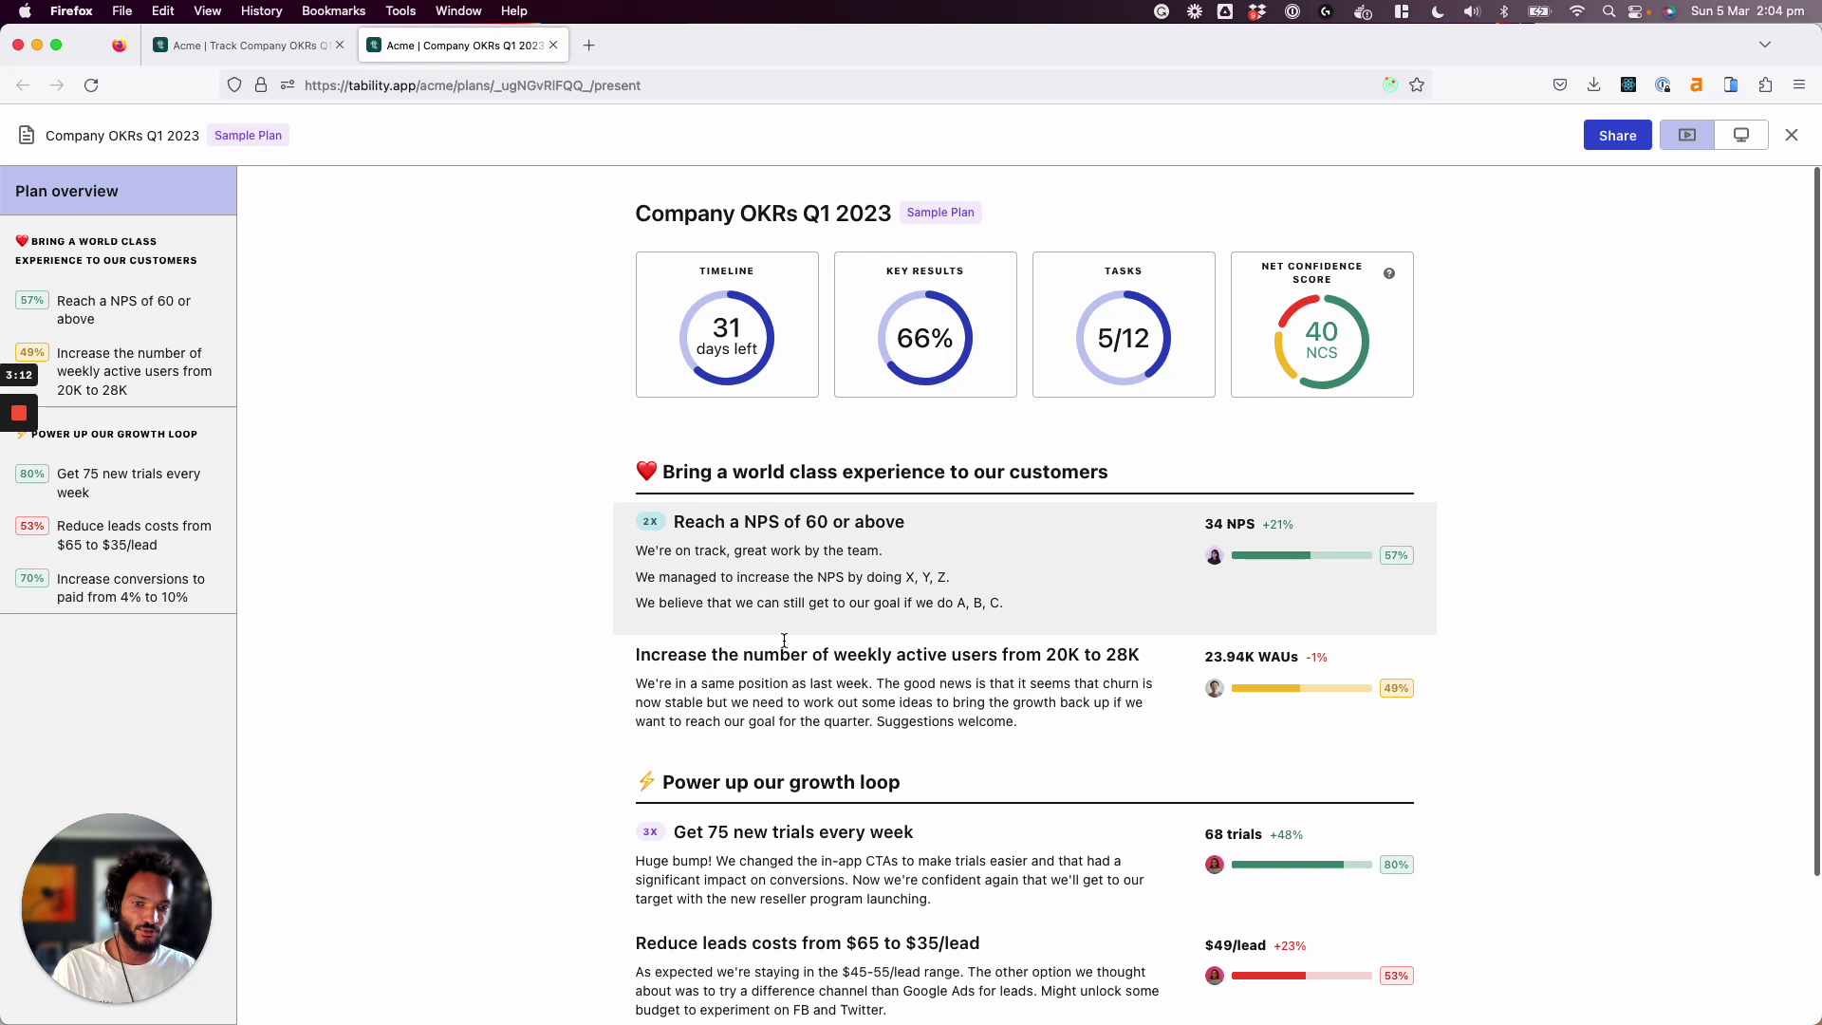
pyautogui.scroll(-2, 379, 527)
pyautogui.scroll(2, 421, 333)
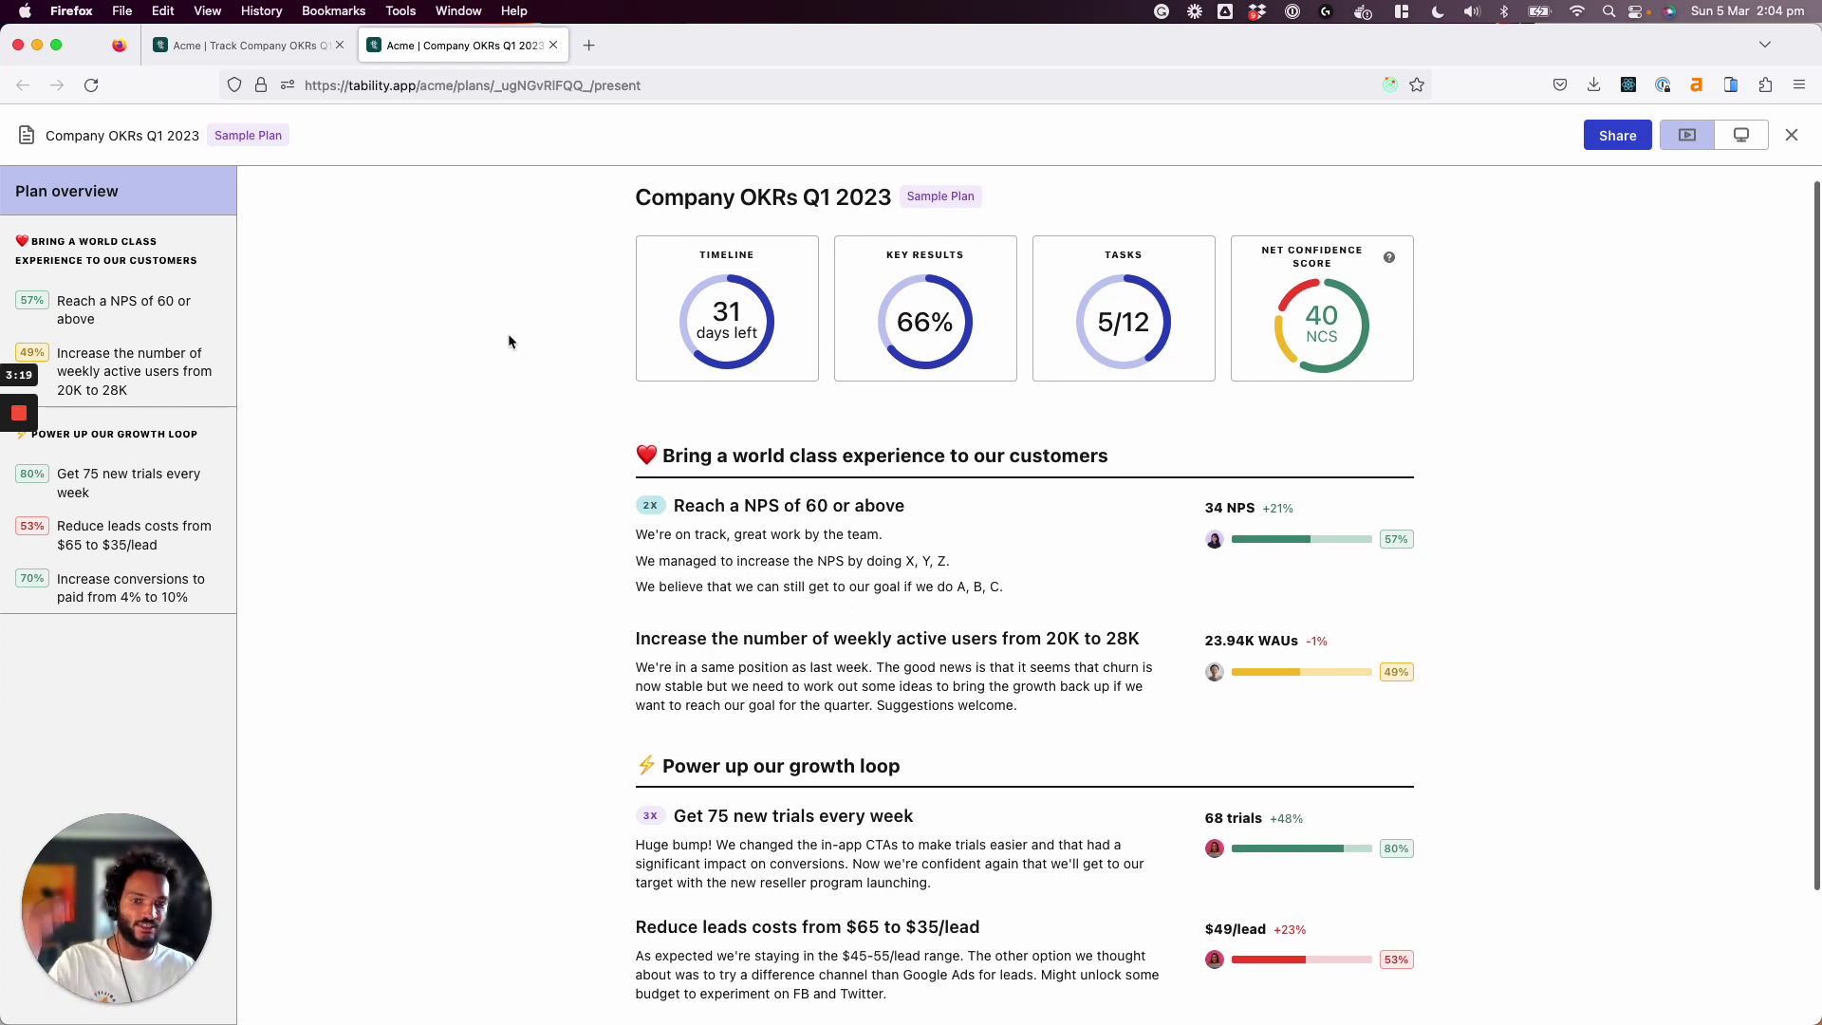
pyautogui.scroll(-2, 509, 341)
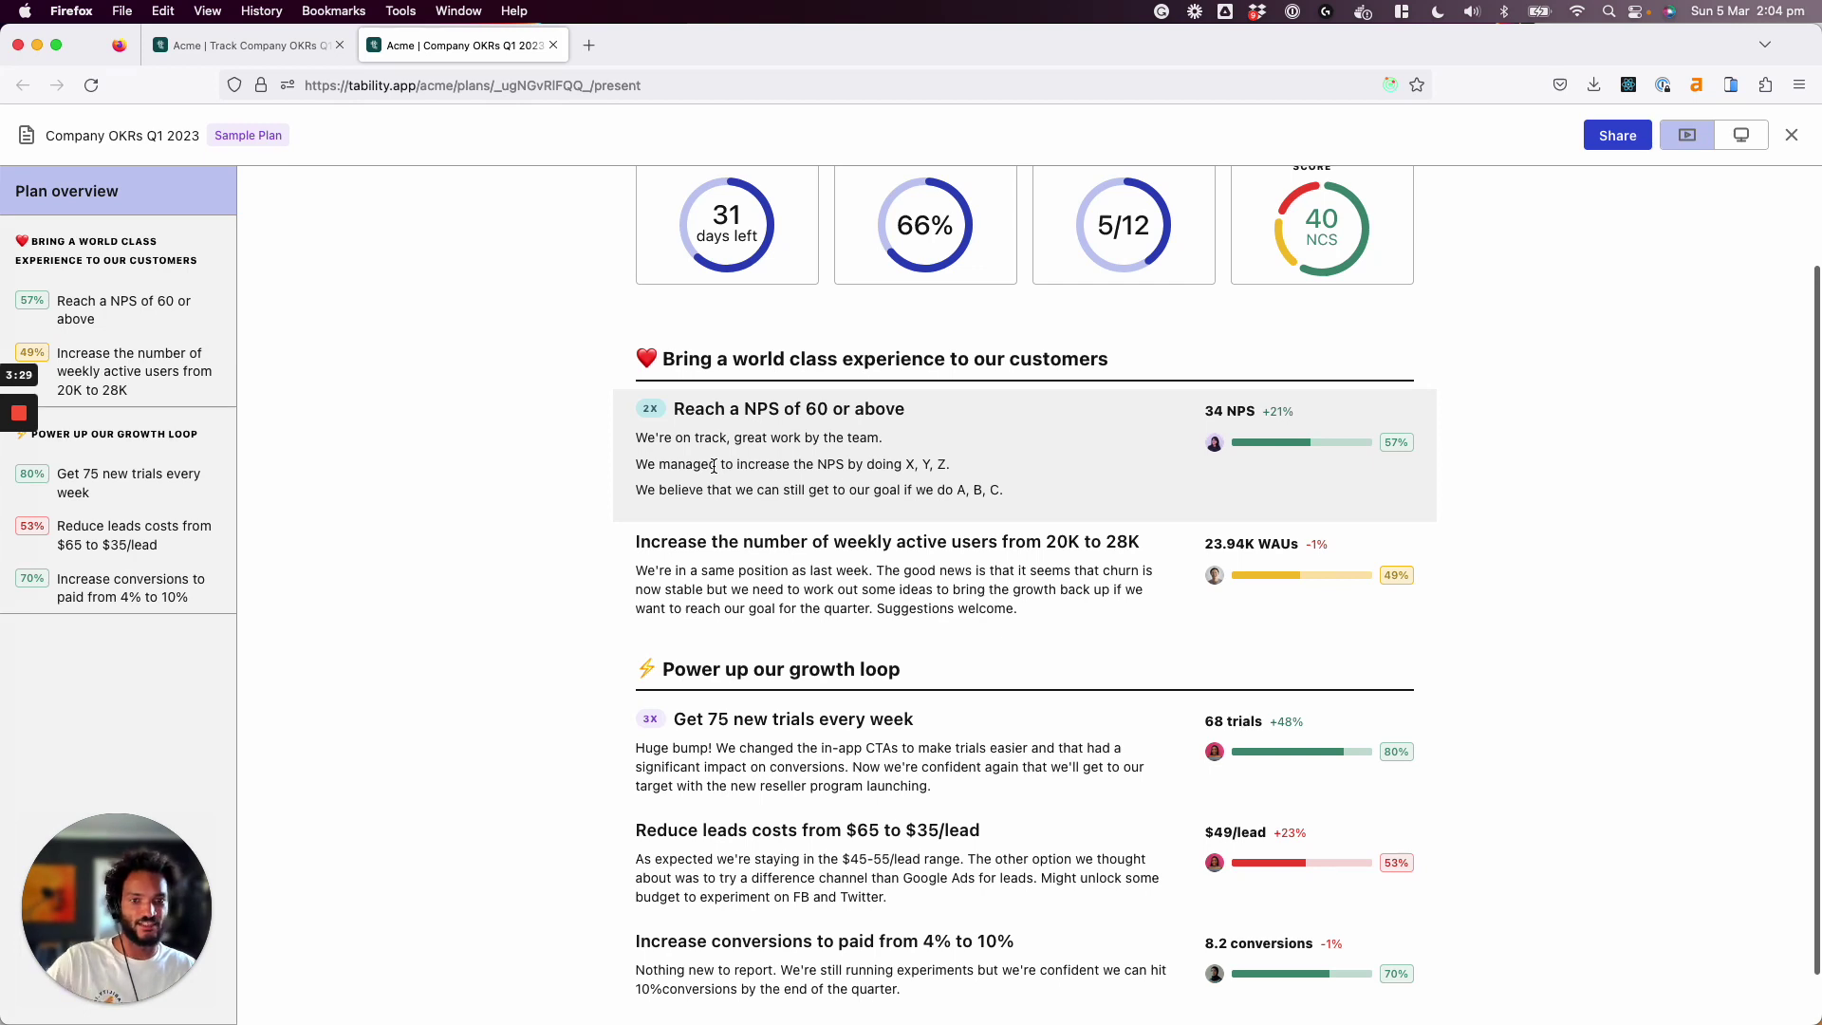
# From the Plan overview sidebar, open 'Reach a NPS of 60 or above' and review its chart and latest check-in.
pyautogui.click(123, 304)
pyautogui.scroll(-5, 678, 659)
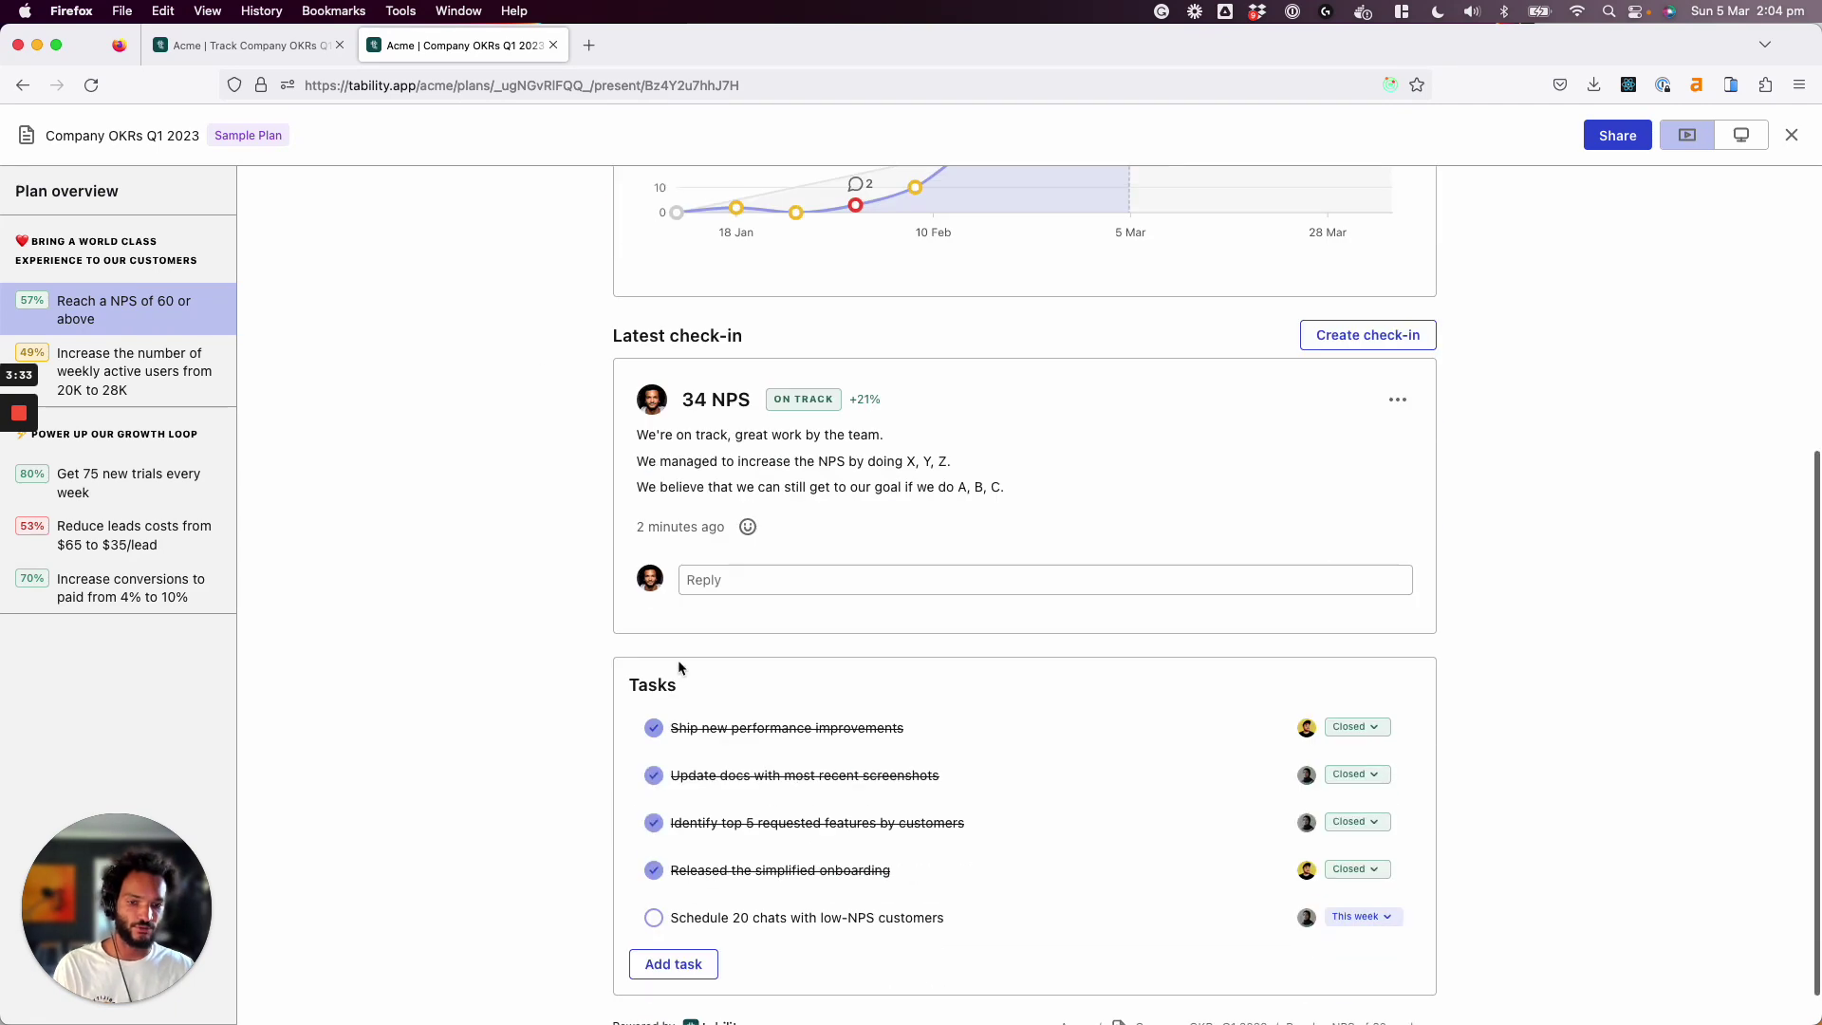
pyautogui.scroll(5, 539, 362)
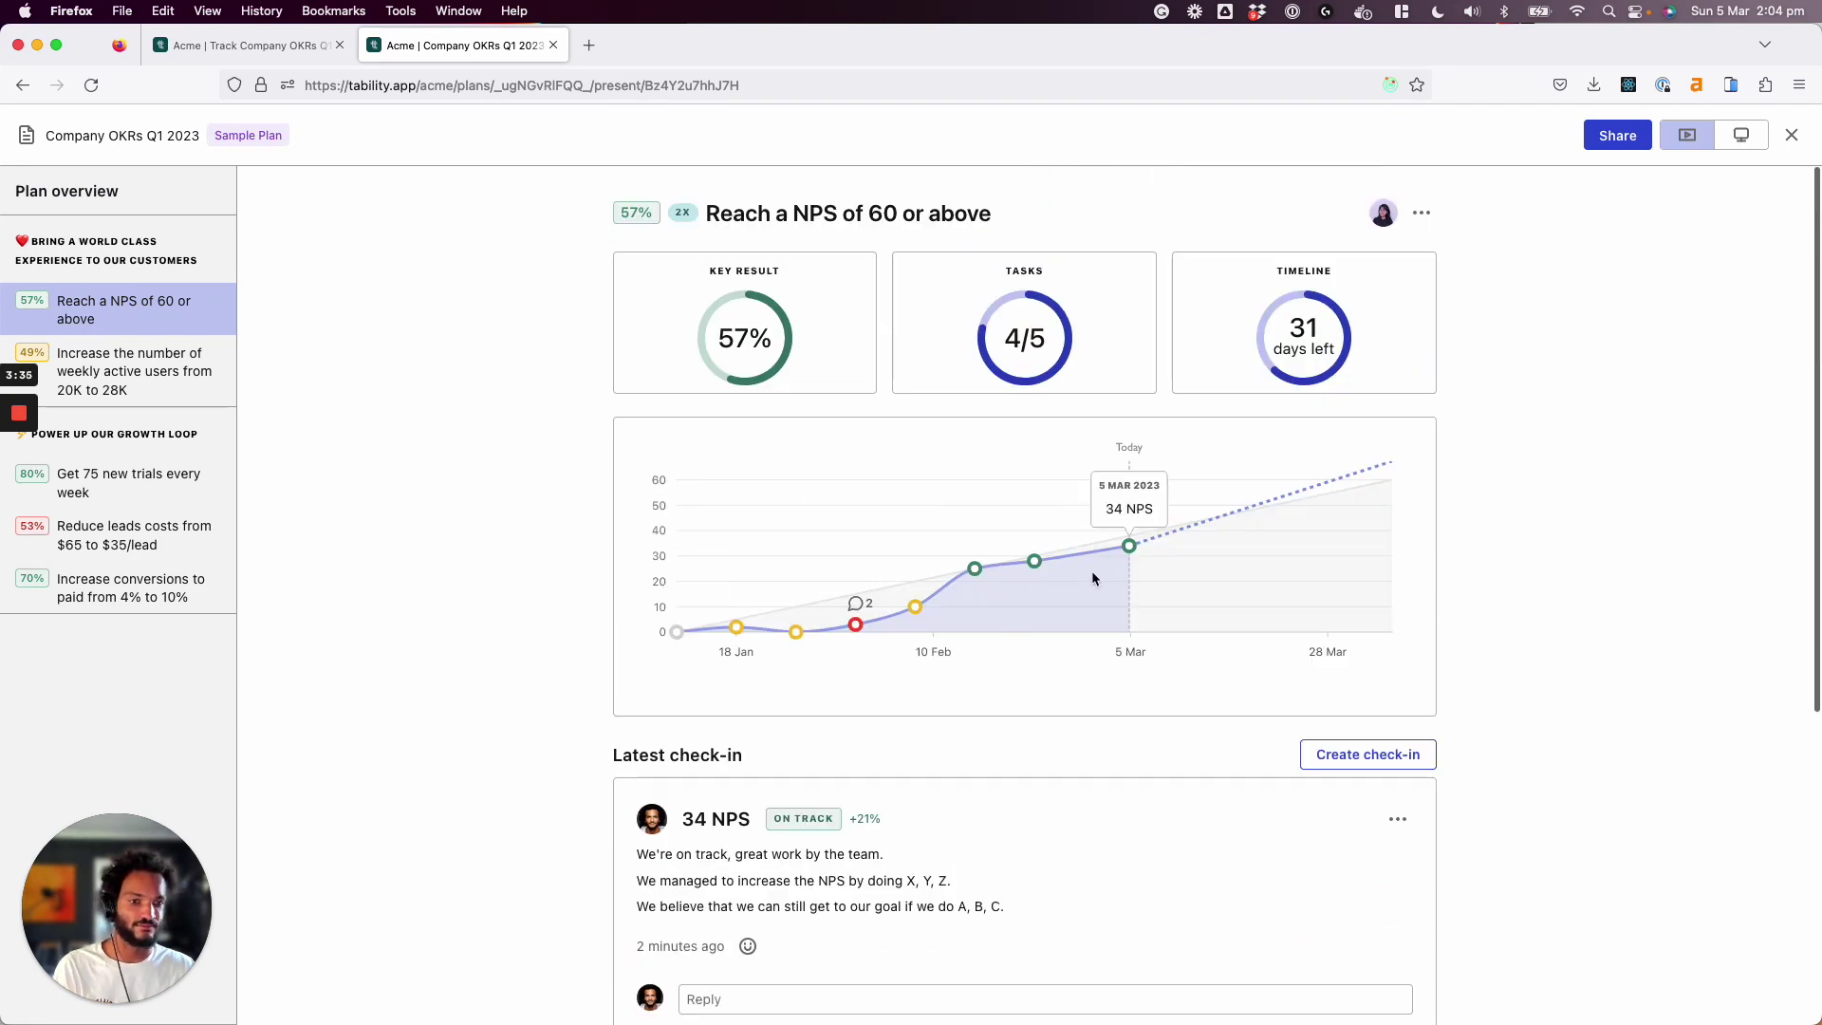
pyautogui.scroll(-1, 614, 427)
pyautogui.scroll(-5, 703, 866)
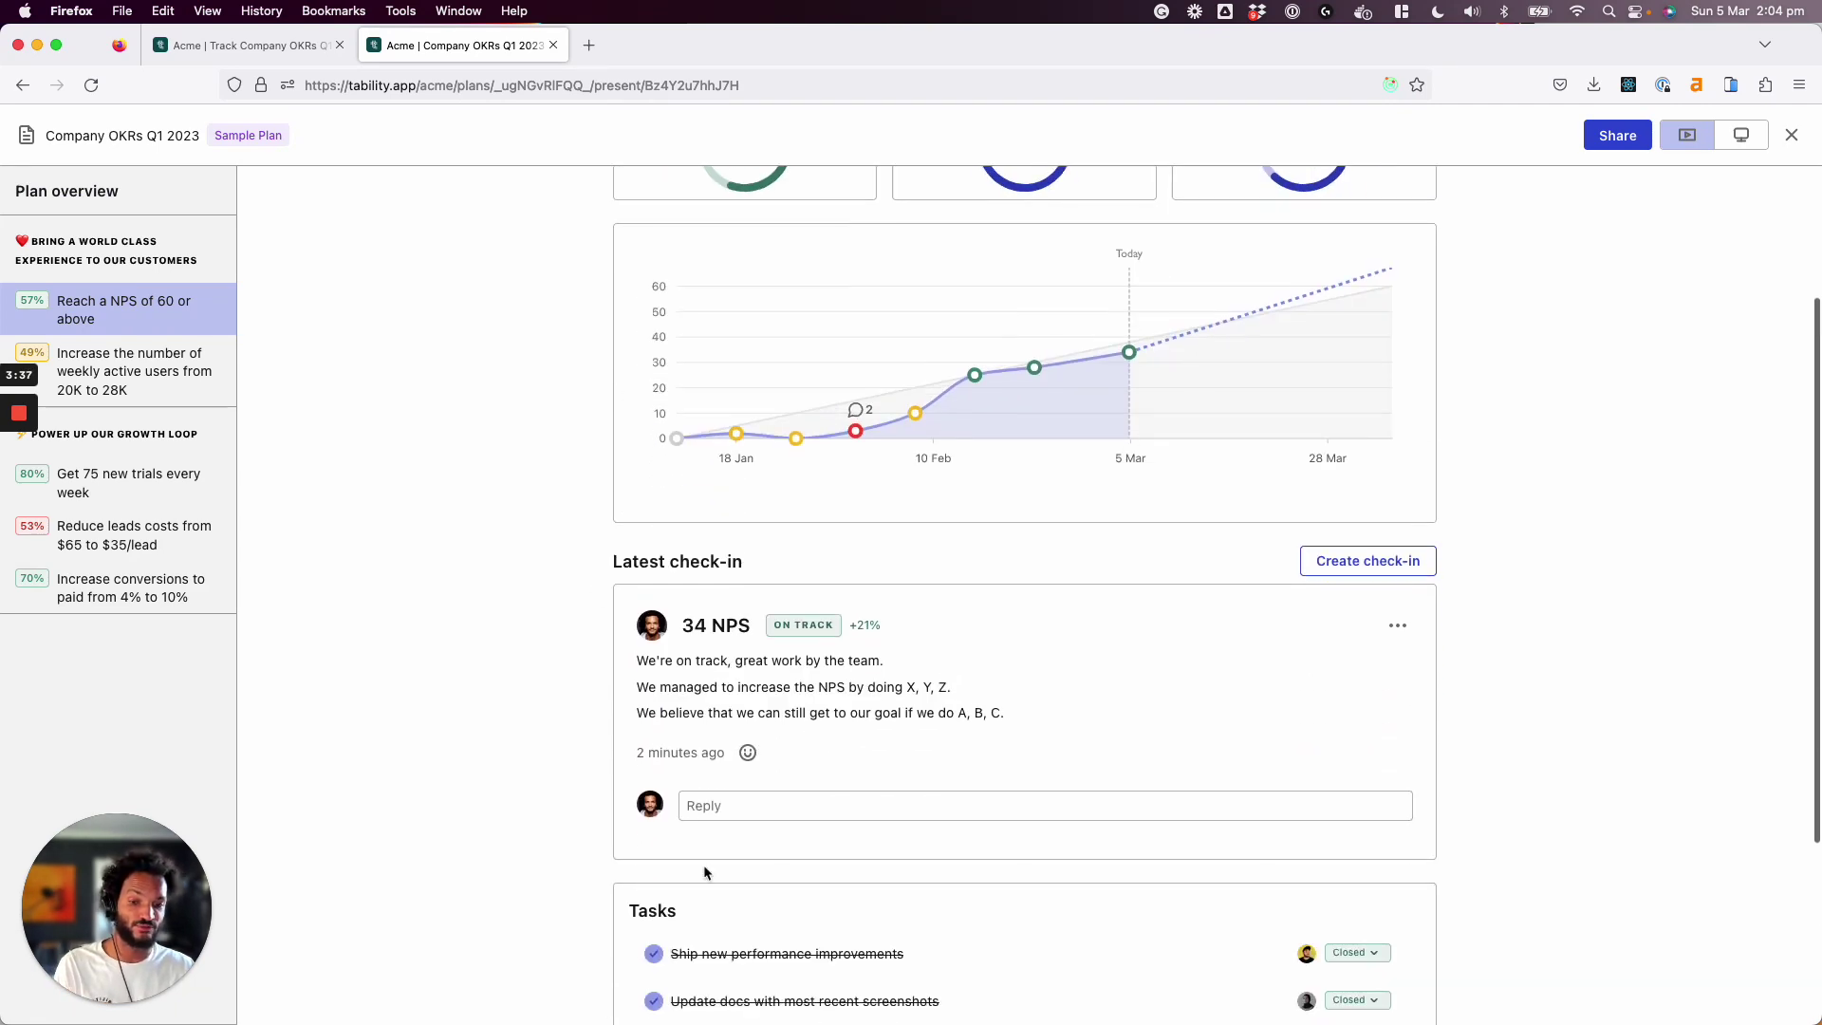
pyautogui.scroll(1, 767, 695)
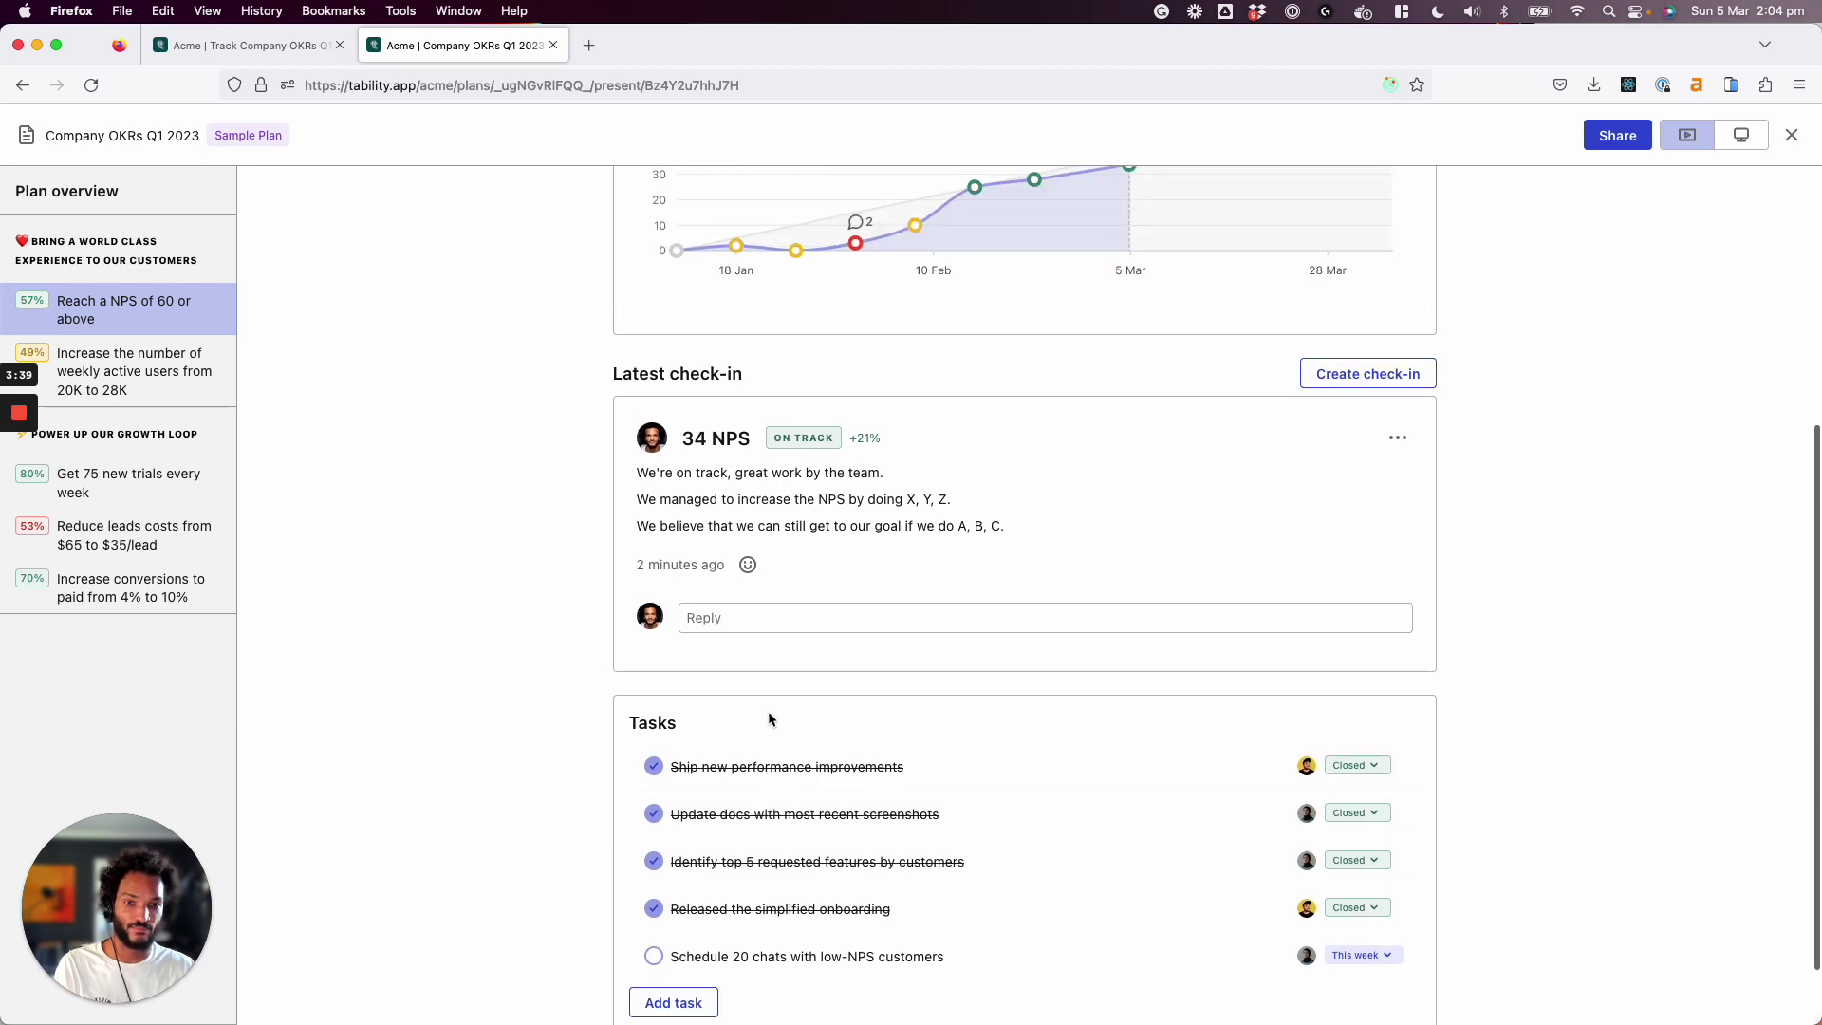
pyautogui.scroll(2, 769, 750)
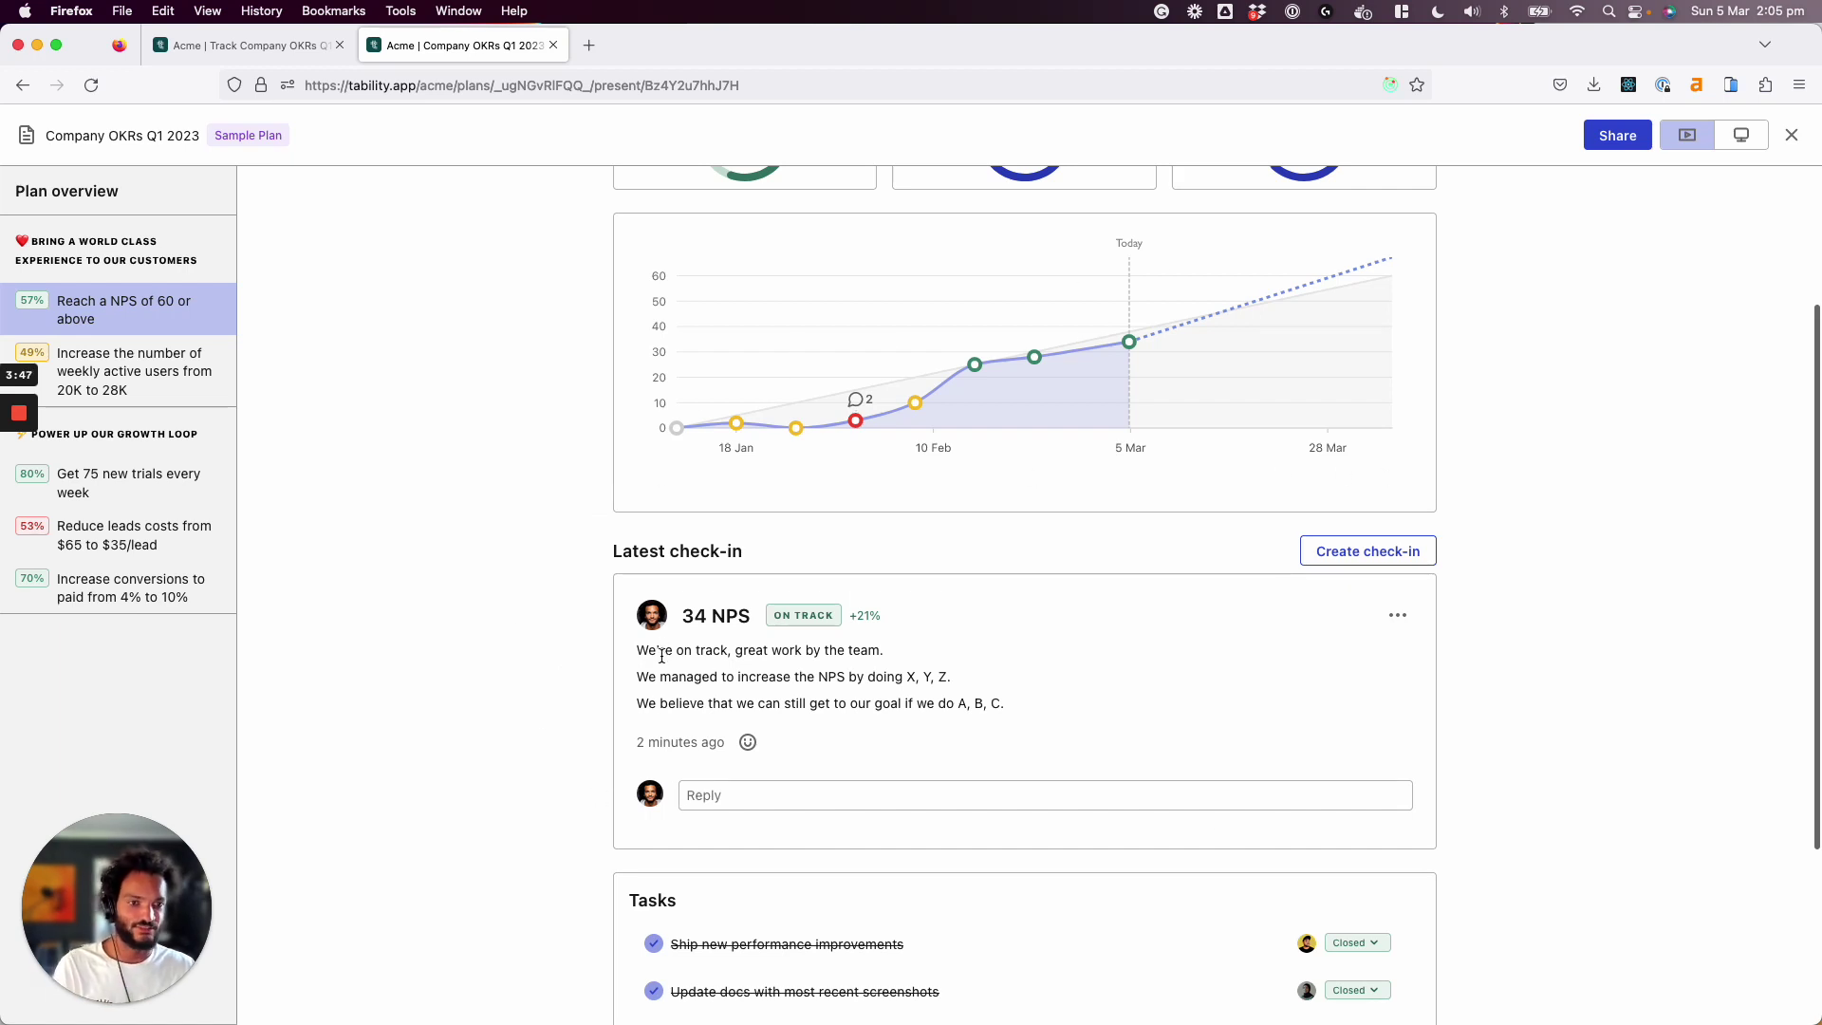
pyautogui.scroll(1, 661, 656)
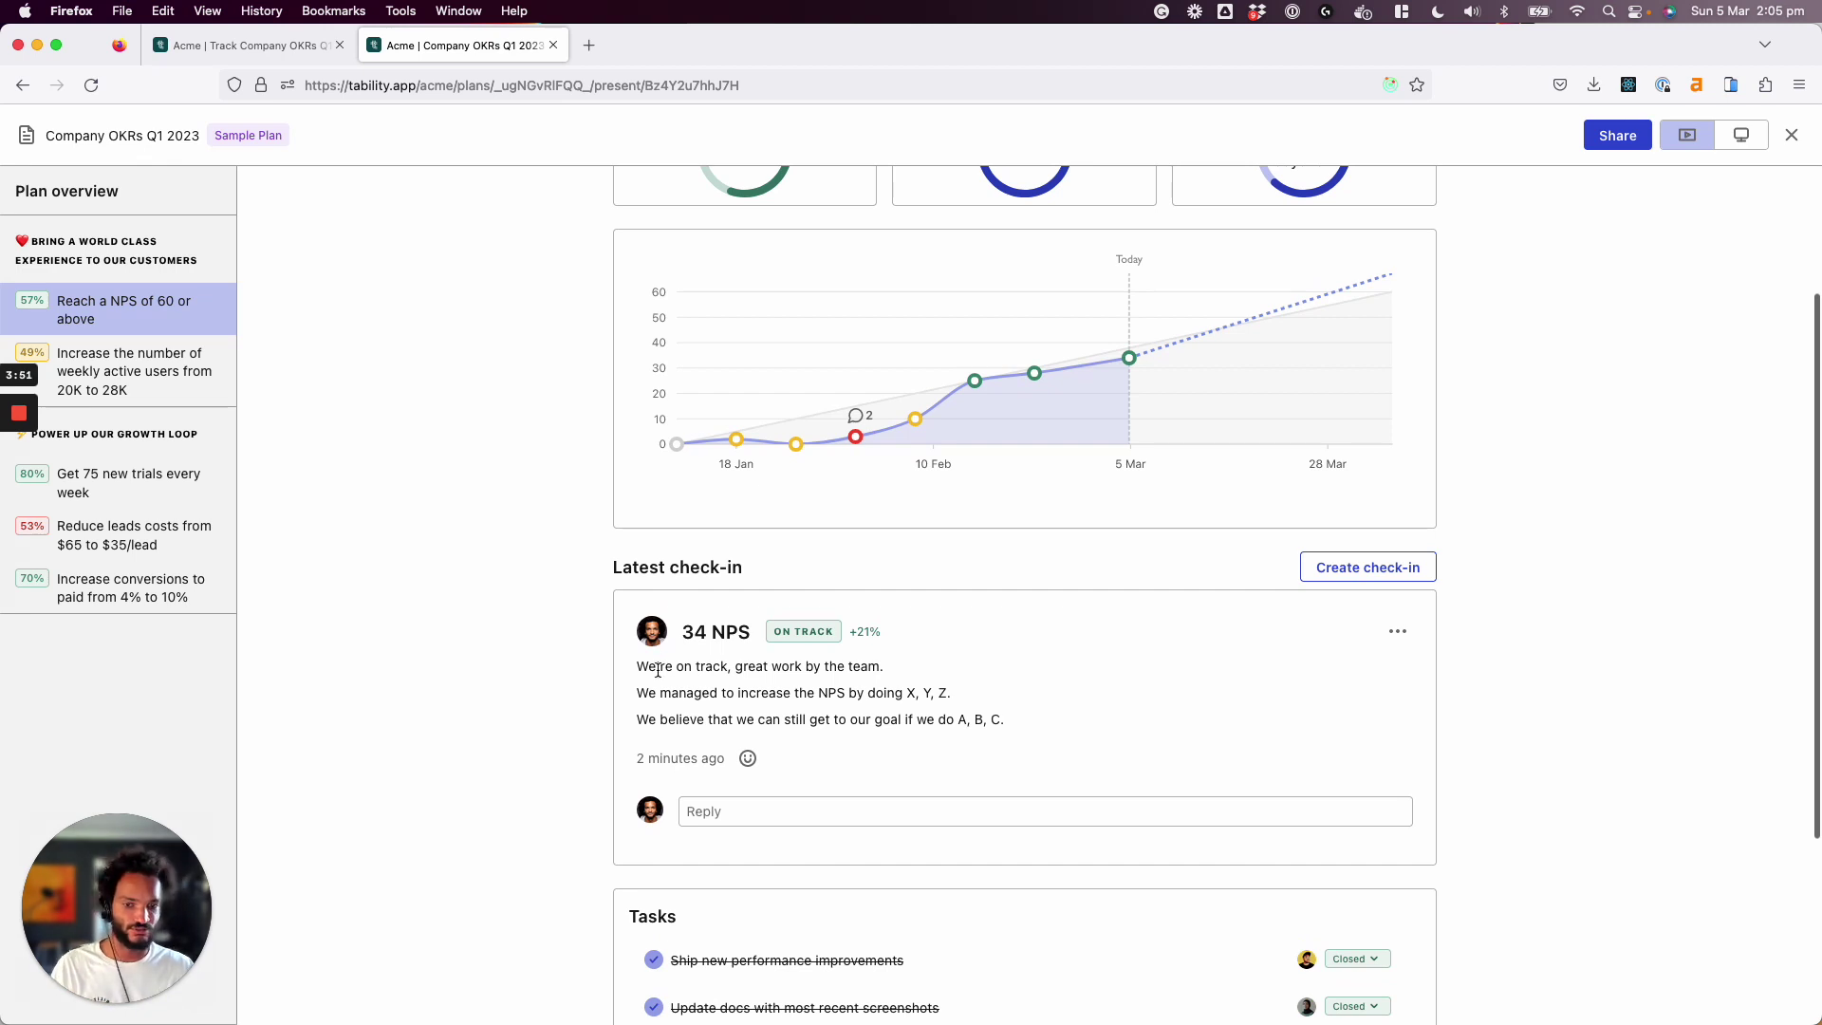
pyautogui.moveTo(1140, 356)
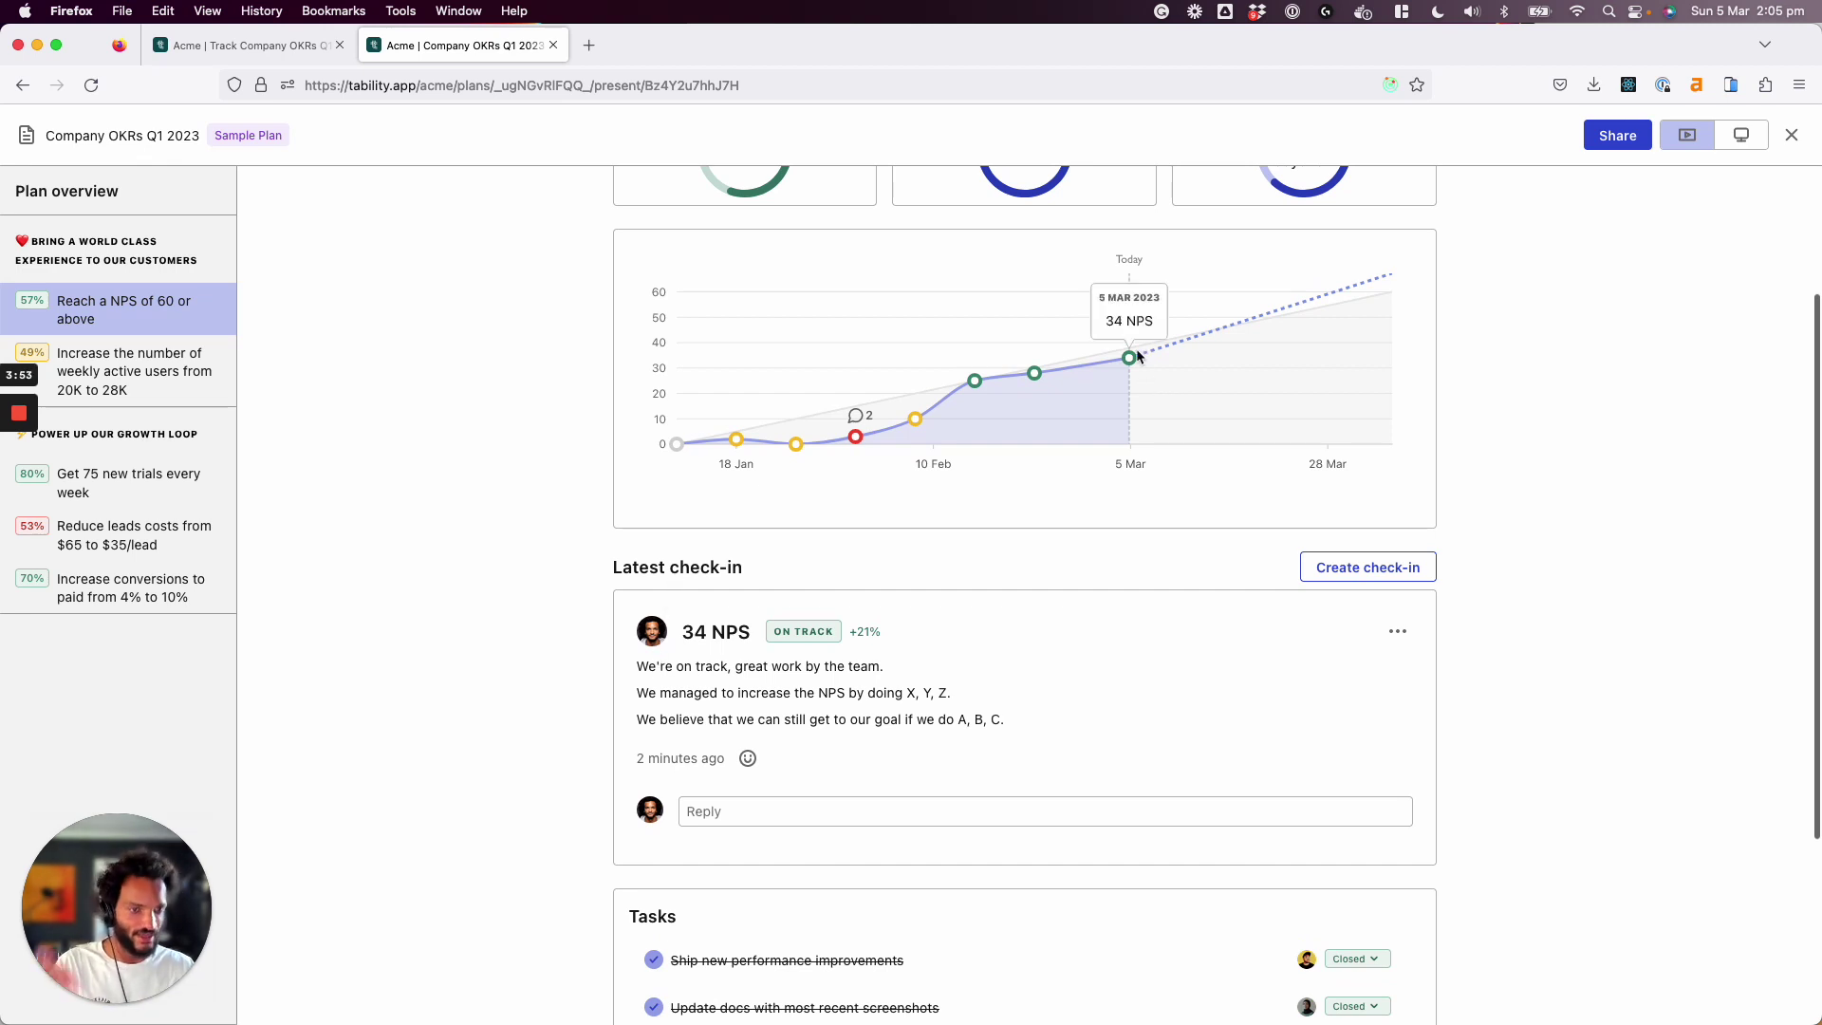